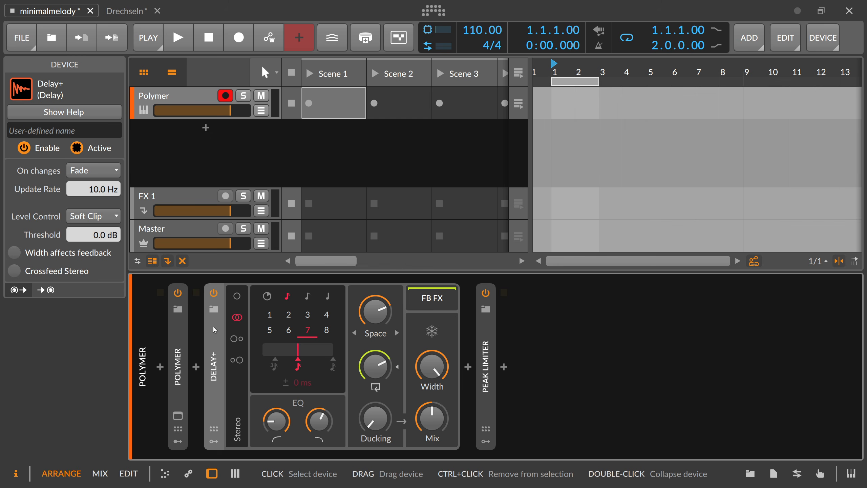
Inspect the Polymer synth's controls and compare its sound with the Delay+ device disabled and enabled.
double_click(177, 331)
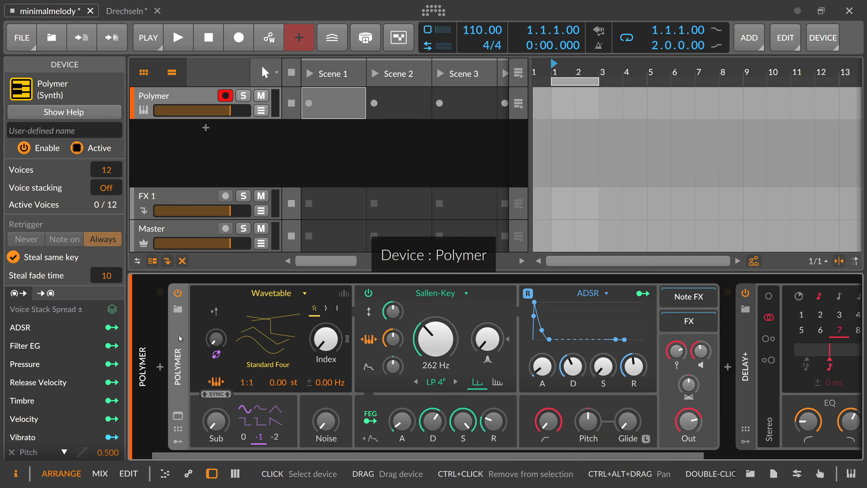
double_click(178, 336)
left_click(213, 295)
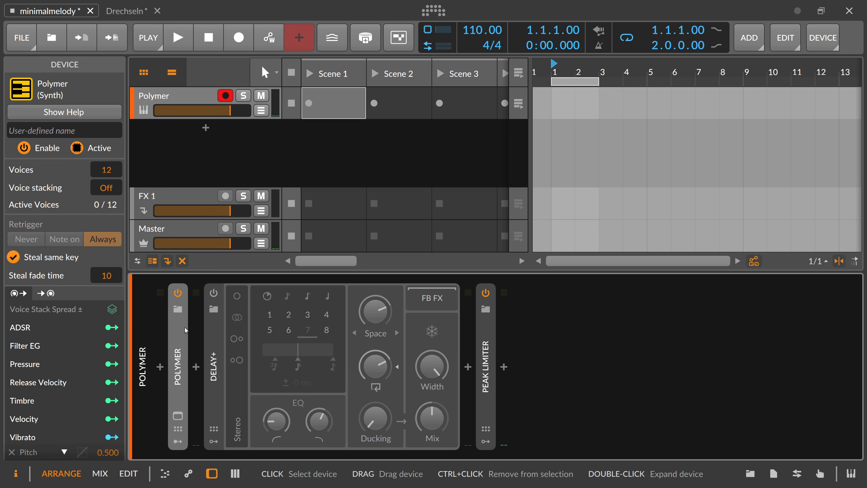
left_click(207, 339)
left_click(213, 292)
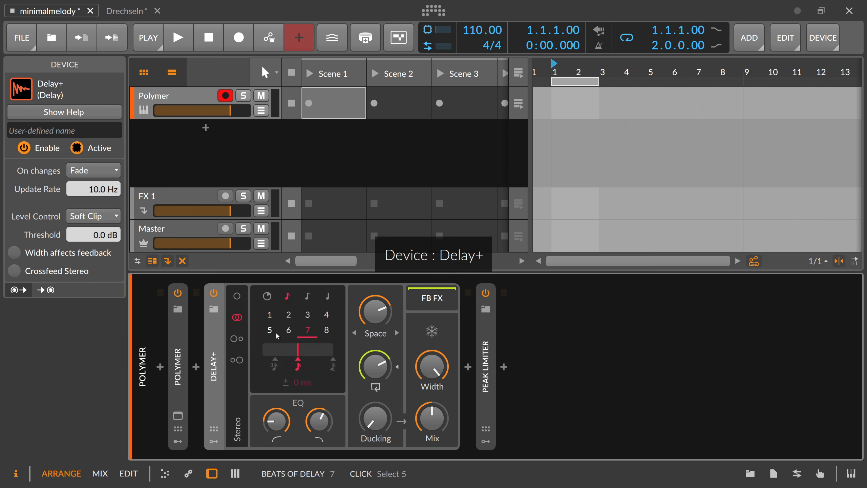
Set the Delay+ blur character to No Blur and lower the feedback to roughly the middle of its range.
left_click(375, 337)
left_click(371, 350)
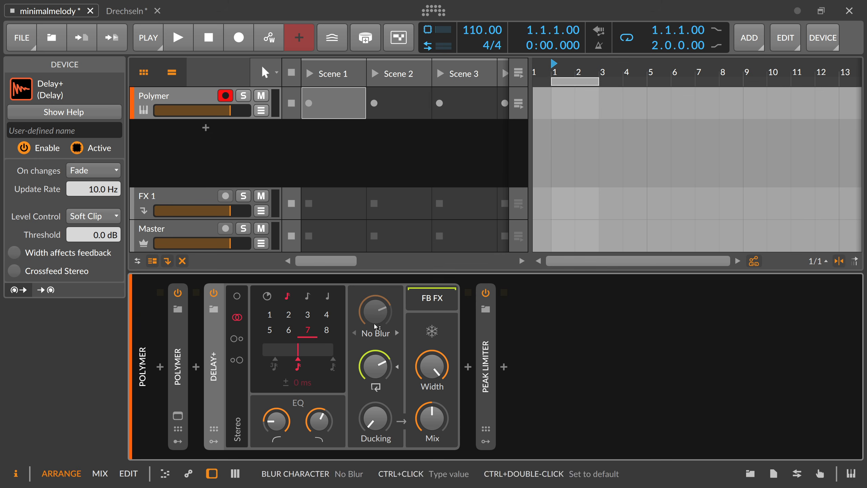
left_click_drag(382, 365, 382, 386)
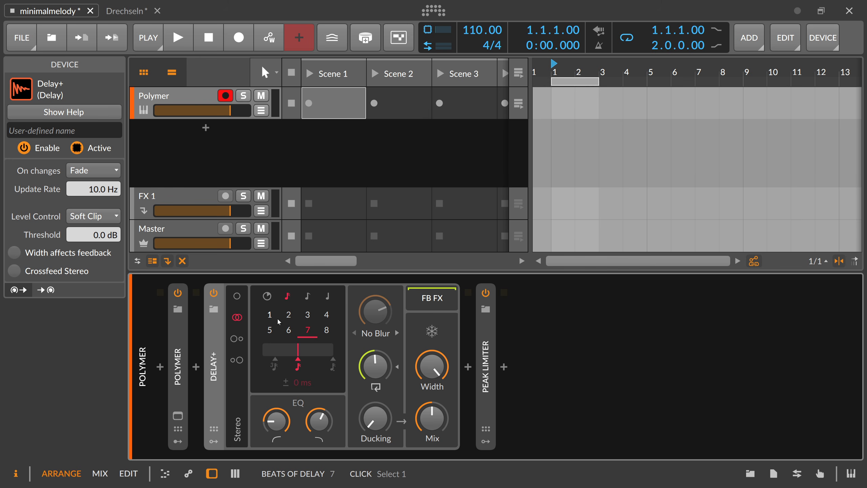
Try Delay+ beats of delay 3, 2, 5 and 7 while raising the feedback to 97.2 %.
left_click(308, 314)
left_click_drag(375, 366, 375, 337)
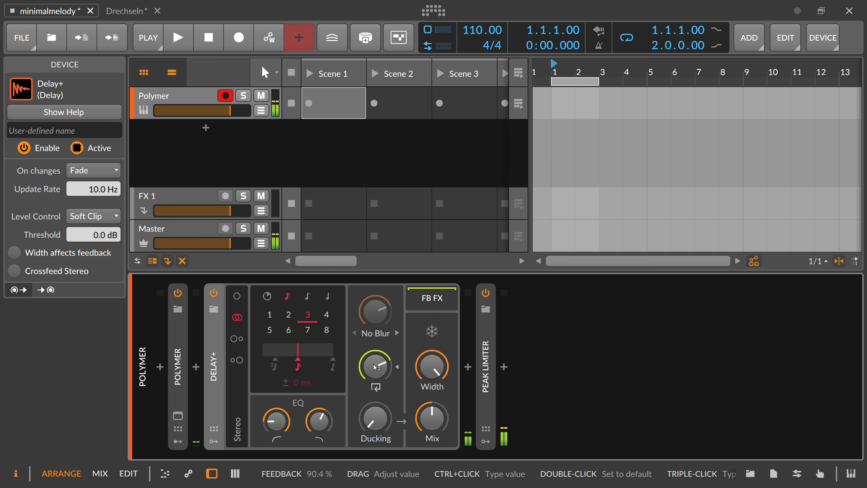
left_click(289, 322)
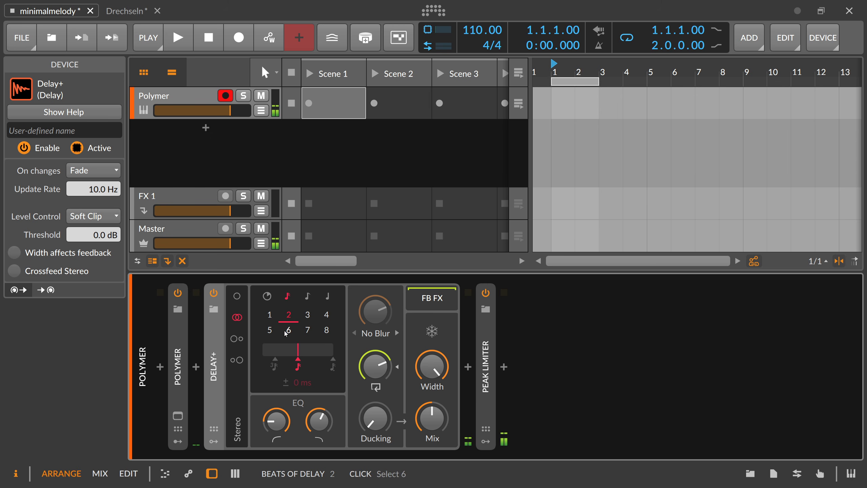
left_click(270, 331)
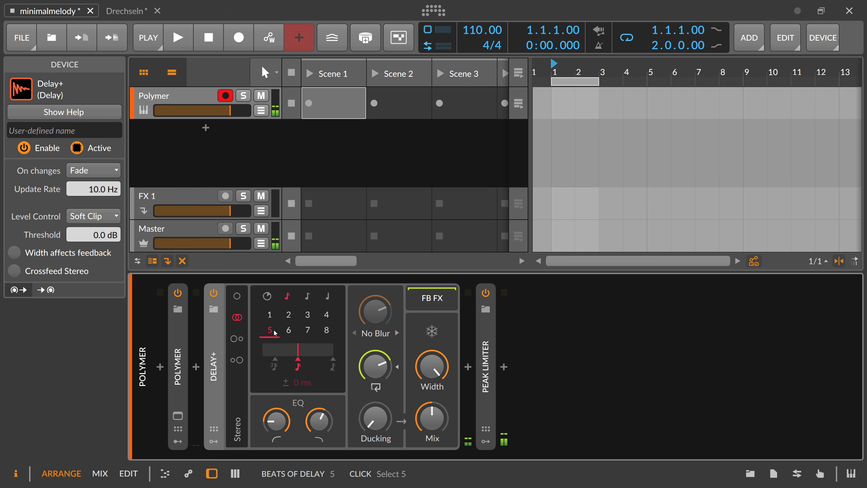
left_click(306, 330)
left_click_drag(375, 365, 378, 370)
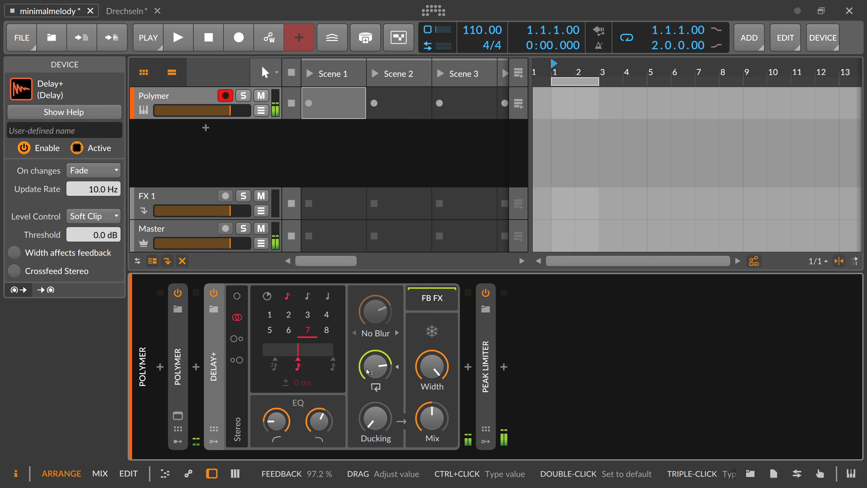
Set the Delay+ mix to 100 % and reduce its feedback to 34.5 %.
left_click_drag(433, 421, 433, 381)
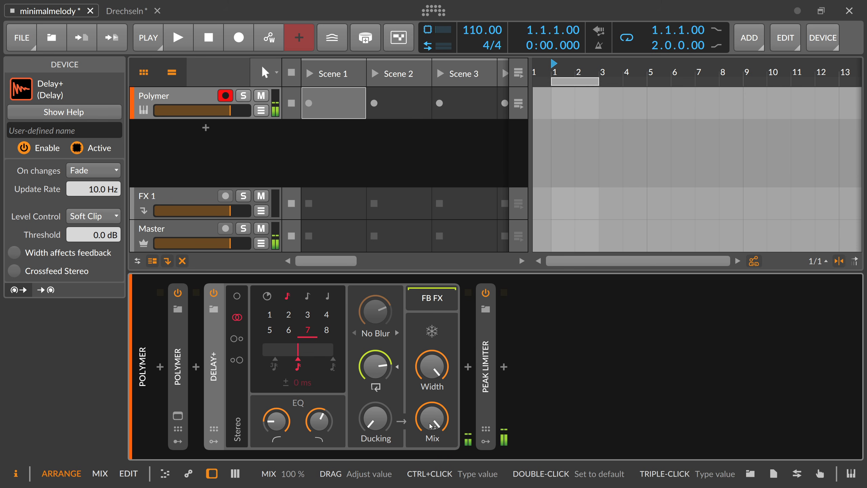
left_click_drag(375, 366, 375, 413)
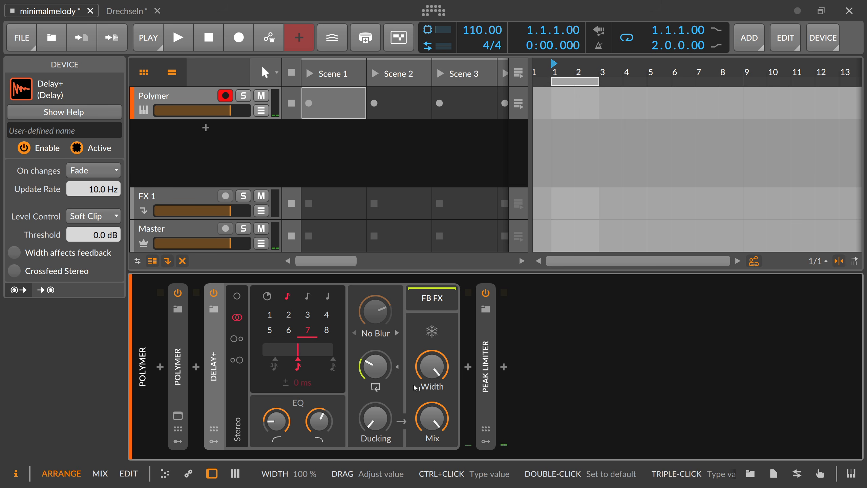
Try different Delay+ ducking amounts between zero and 32.4 %, ending on a moderate setting.
left_click_drag(376, 419, 376, 406)
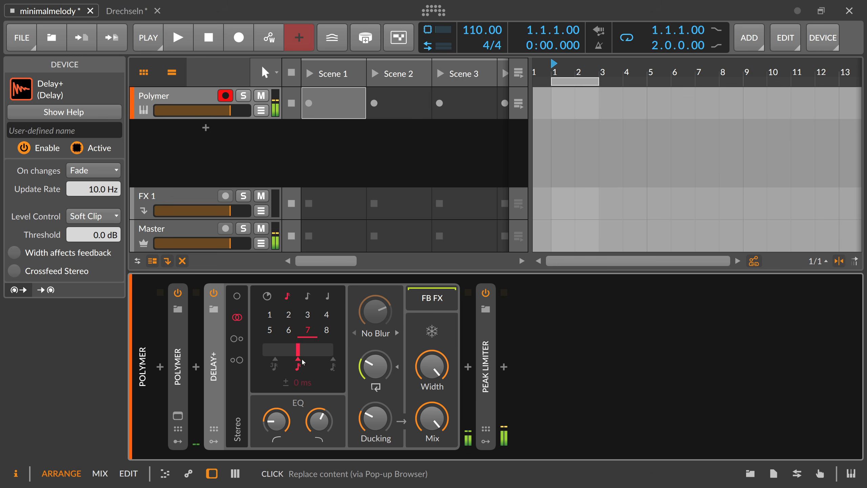
left_click_drag(375, 414, 348, 421)
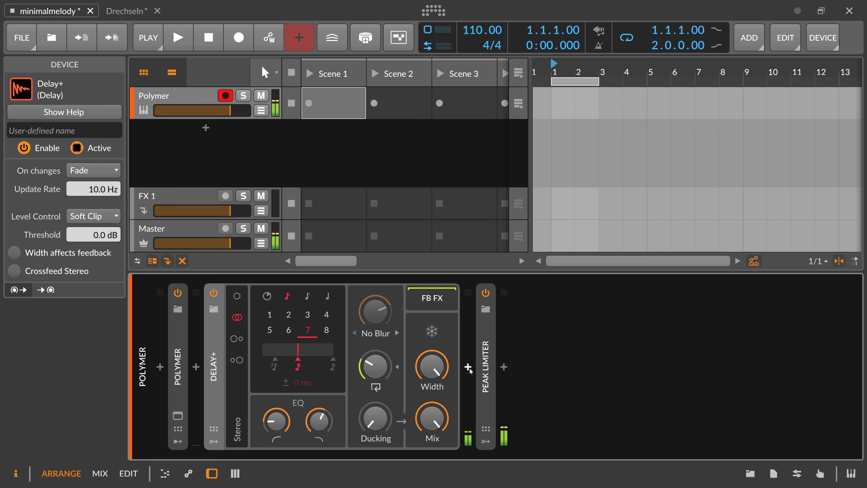
mouse_move(375, 418)
left_mouse_down()
mouse_move(375, 410)
mouse_move(375, 418)
left_mouse_up()
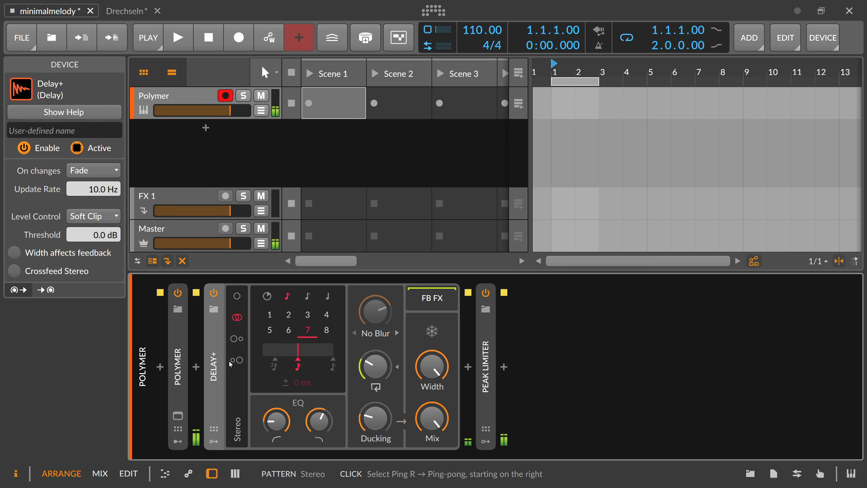
left_click_drag(375, 418, 375, 405)
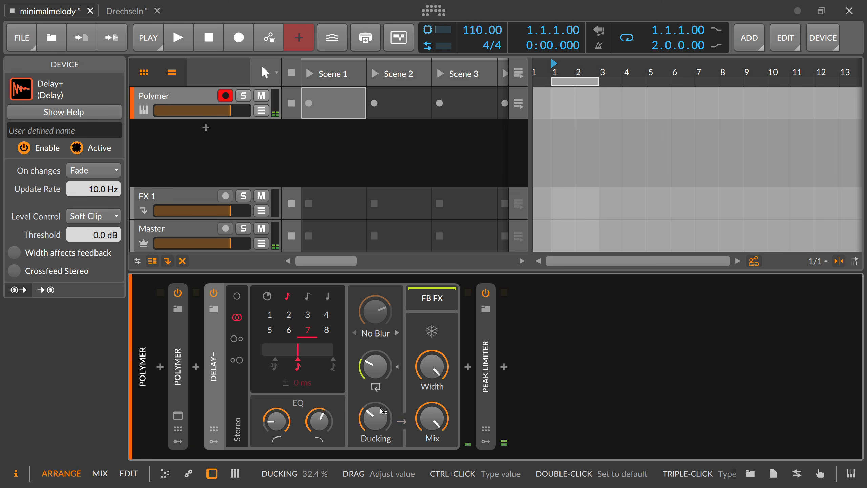
mouse_move(380, 407)
left_mouse_down()
mouse_move(394, 420)
mouse_move(379, 413)
left_mouse_up()
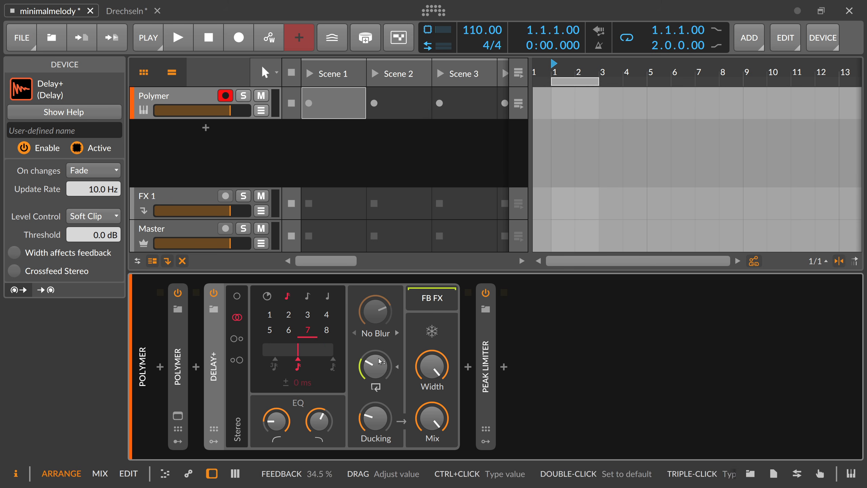
Raise the Delay+ feedback to a high setting and set the ducking to 0 %.
left_click_drag(375, 366, 375, 351)
left_click_drag(375, 410, 376, 424)
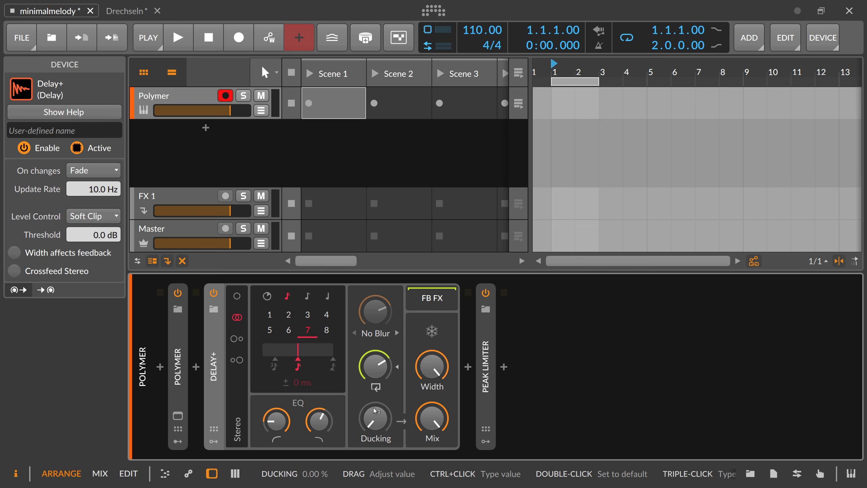
left_click_drag(375, 367, 375, 366)
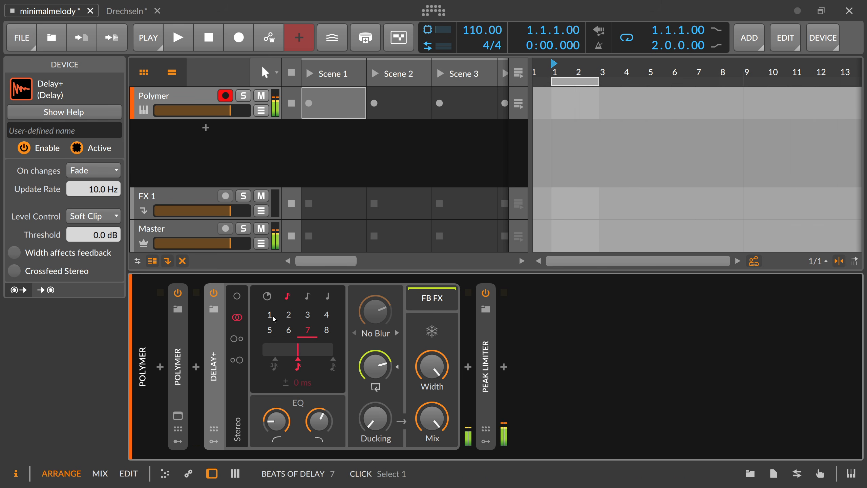
Audition various beats of delay values in Delay+, including 2, 4, 6, 7 and 3, finishing on 5.
left_click(289, 315)
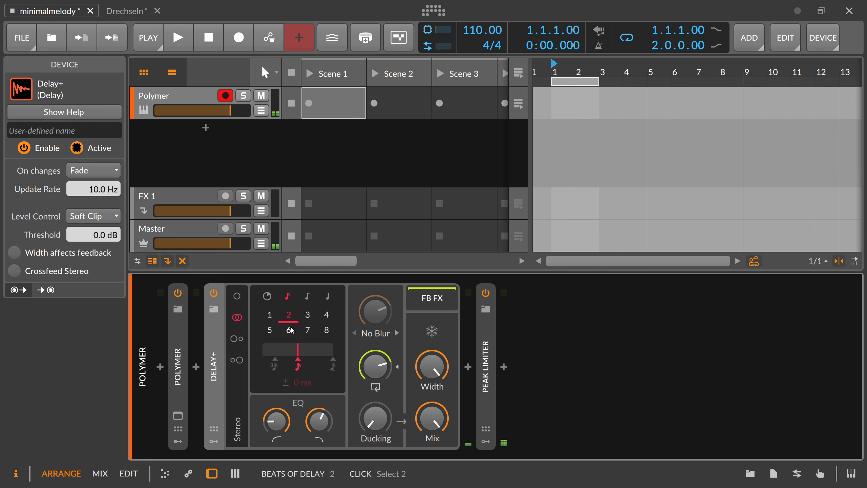
left_click(327, 314)
left_click(289, 314)
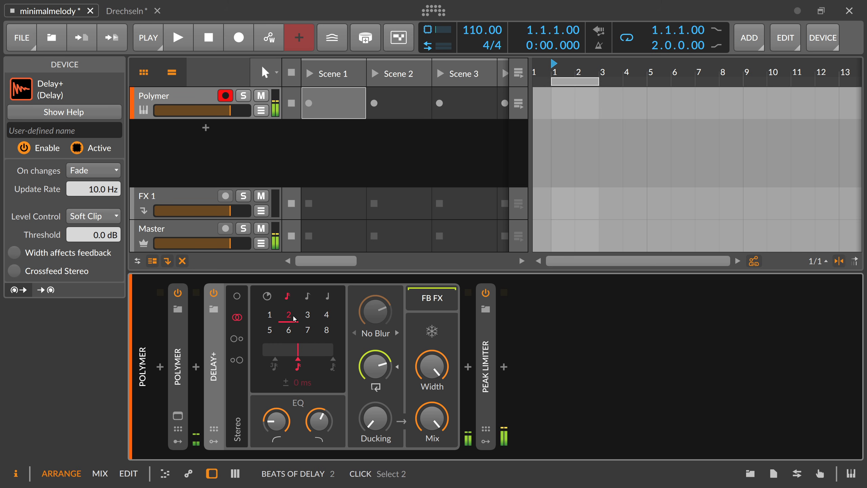
left_click(289, 330)
left_click(308, 330)
left_click(307, 314)
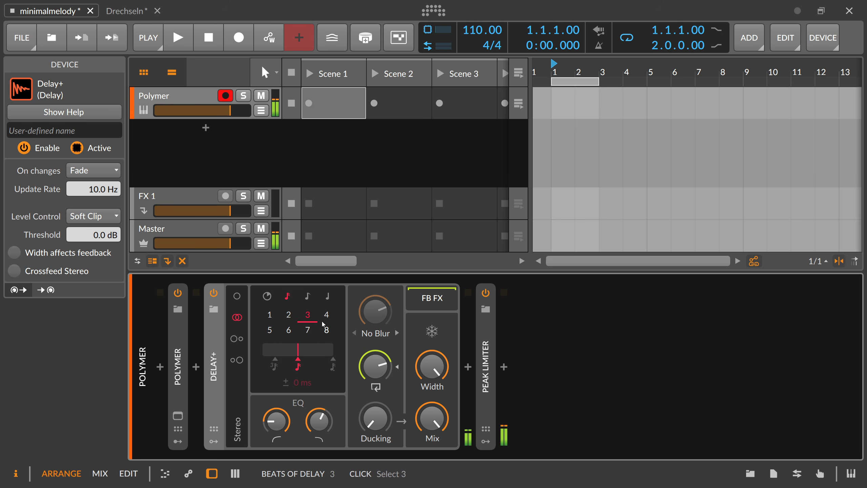
left_click(325, 328)
left_click(269, 331)
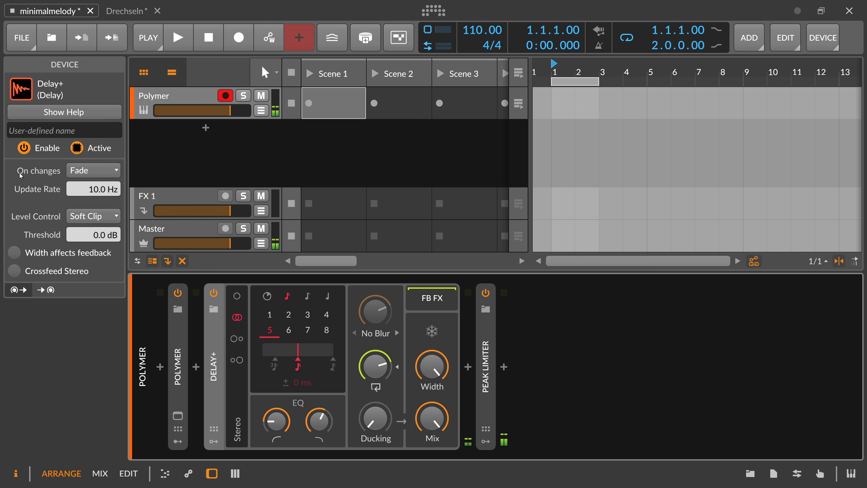
Set the Delay+ behaviour on time changes to Repitch with an update rate of 3.11 Hz.
left_click(80, 174)
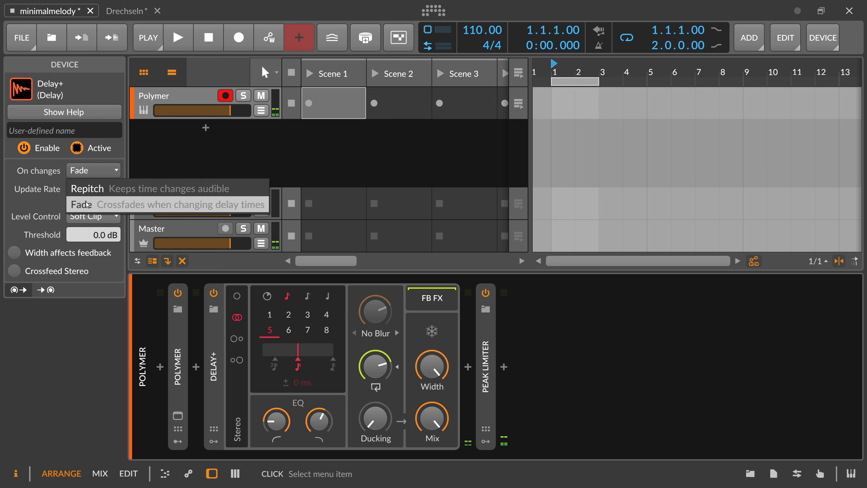
left_click(98, 207)
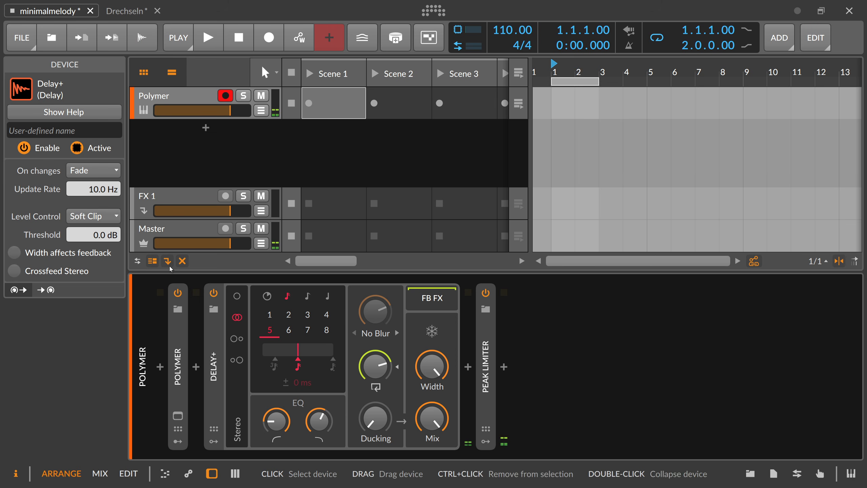
left_click(93, 176)
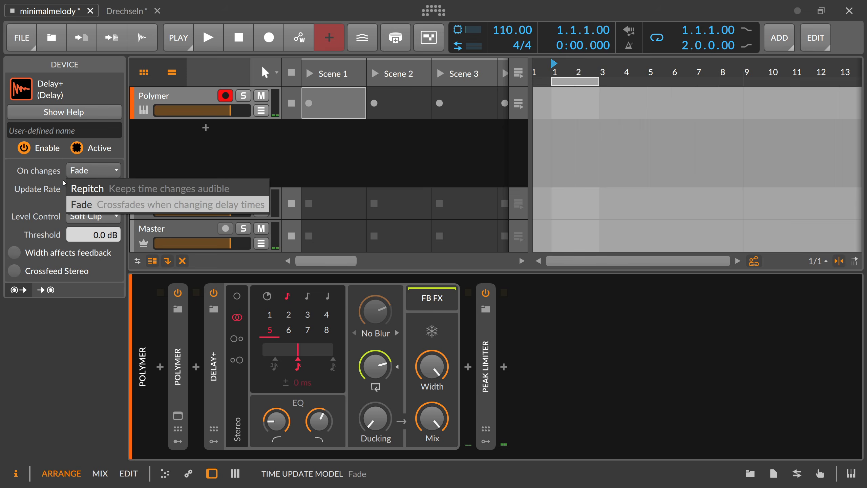
left_click(83, 189)
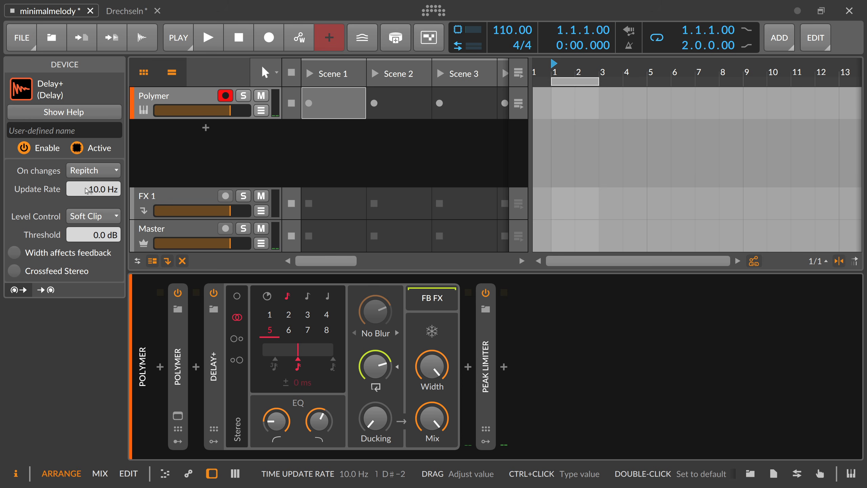
left_click_drag(87, 190, 98, 194)
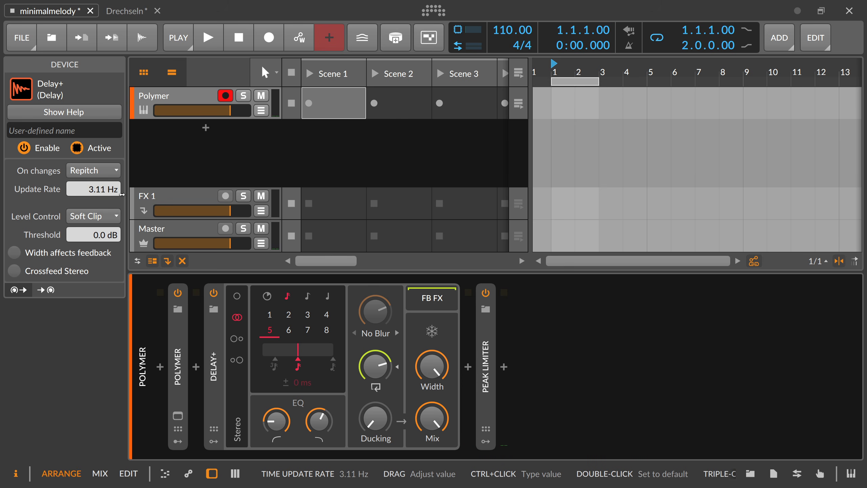
Audition the repitching effect by switching the beats of delay to 3, 7 and 1.
left_click(320, 321)
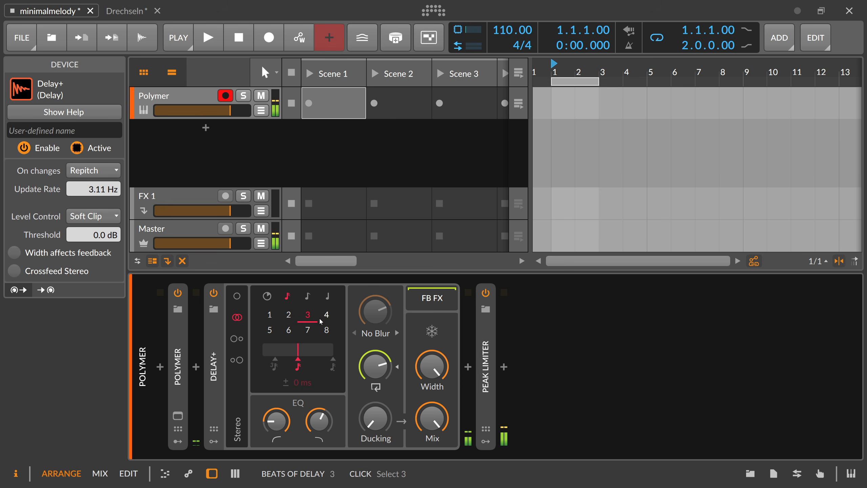
left_click(307, 330)
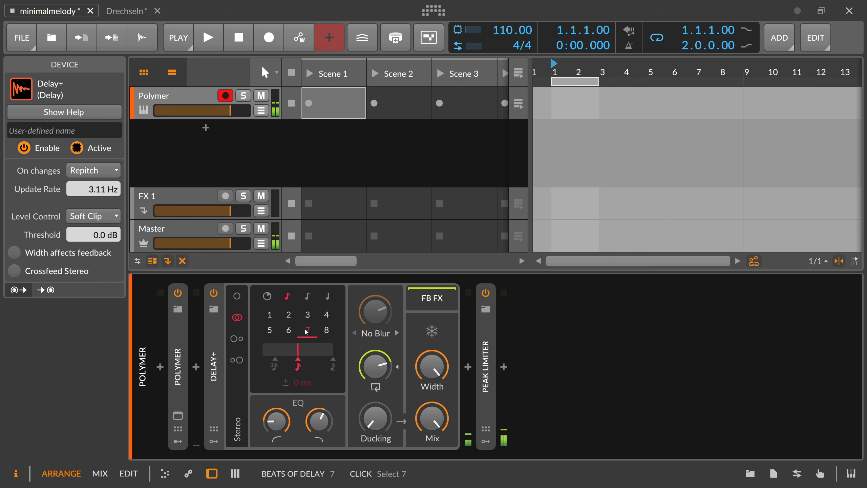
left_click(272, 321)
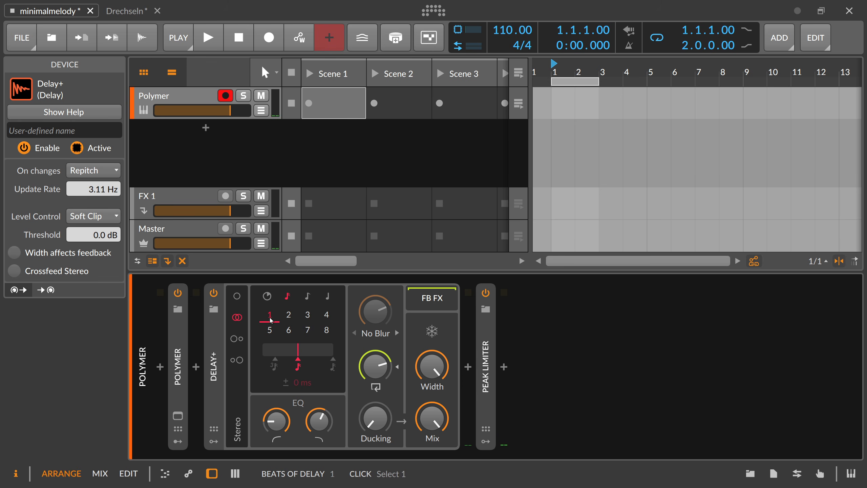
Set the Delay+ behaviour on time changes to Fade.
left_click(220, 324)
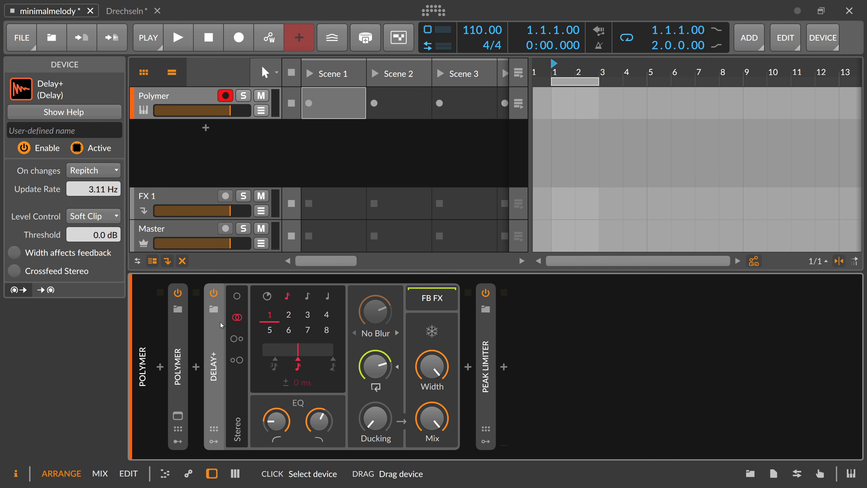
left_click(94, 171)
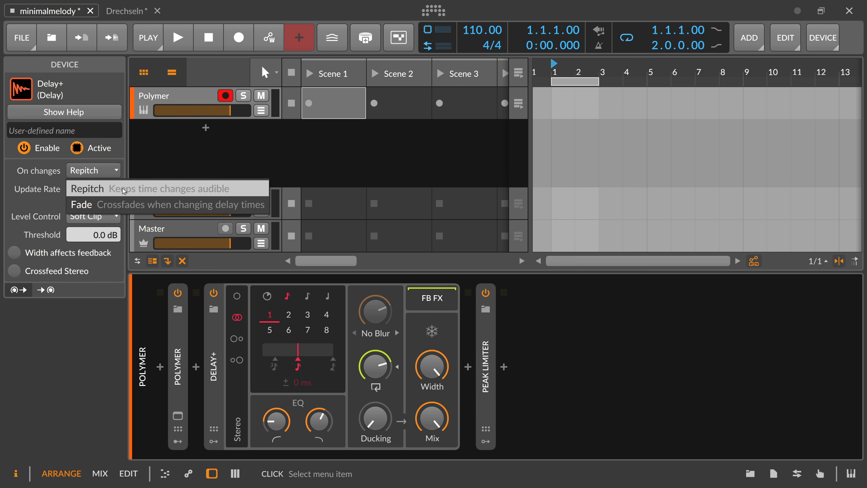
left_click(117, 203)
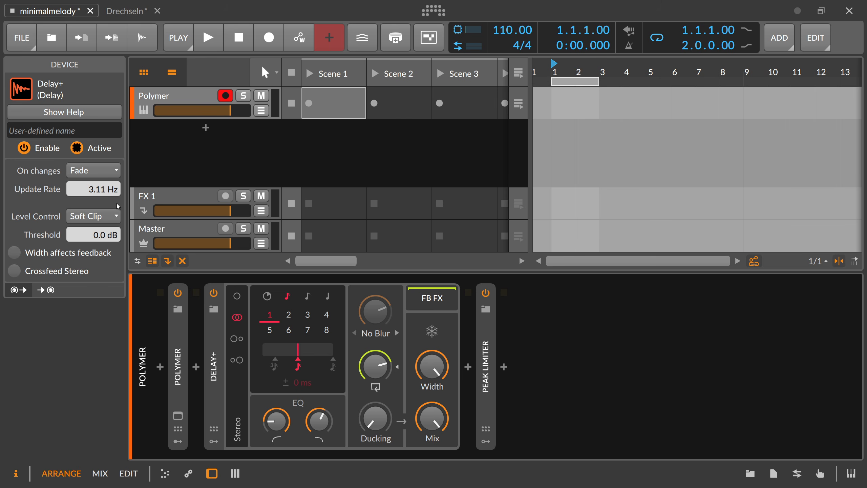
Switch the Delay+ beats of delay to 3 and on to 7 to compare them in Fade mode.
left_click(214, 328)
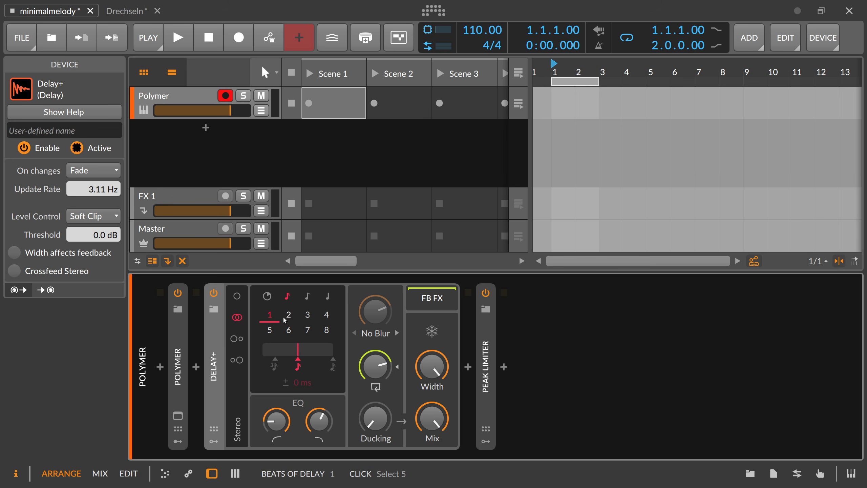
left_click(307, 315)
left_click(306, 337)
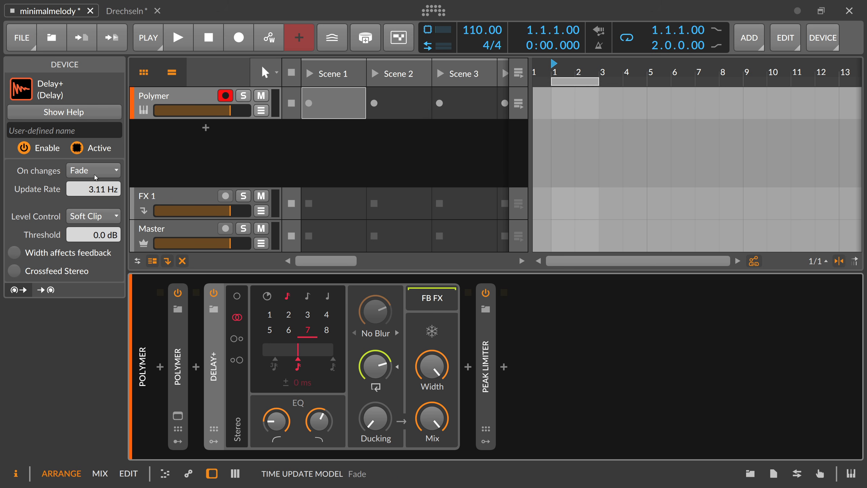
Add a Random modulator to the Delay+ device.
left_click(213, 441)
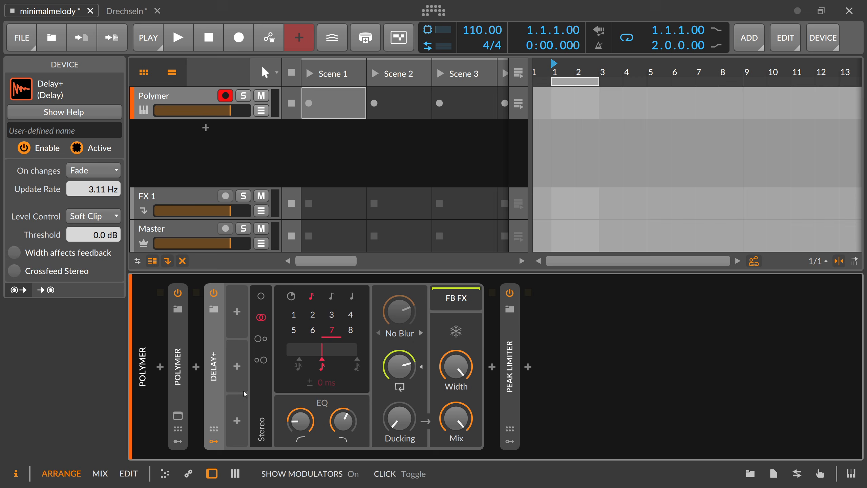
left_click(237, 312)
type("dela")
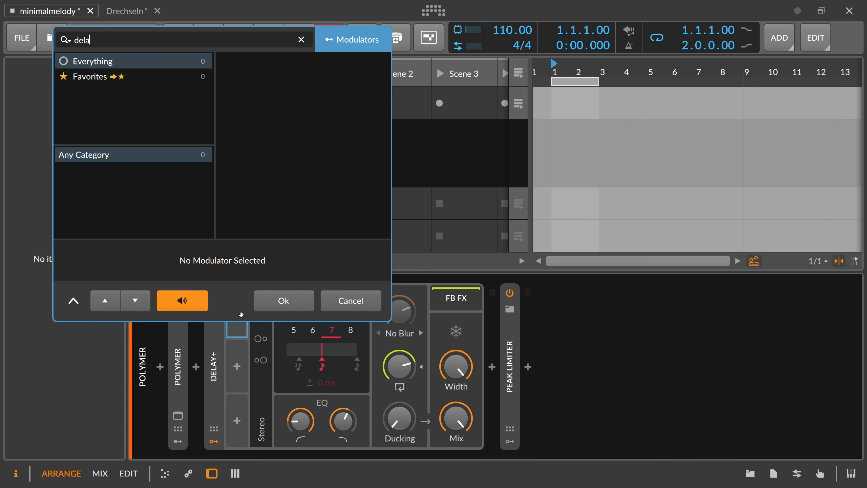
key("BackSpace")
key("BackSpace")
type("rand")
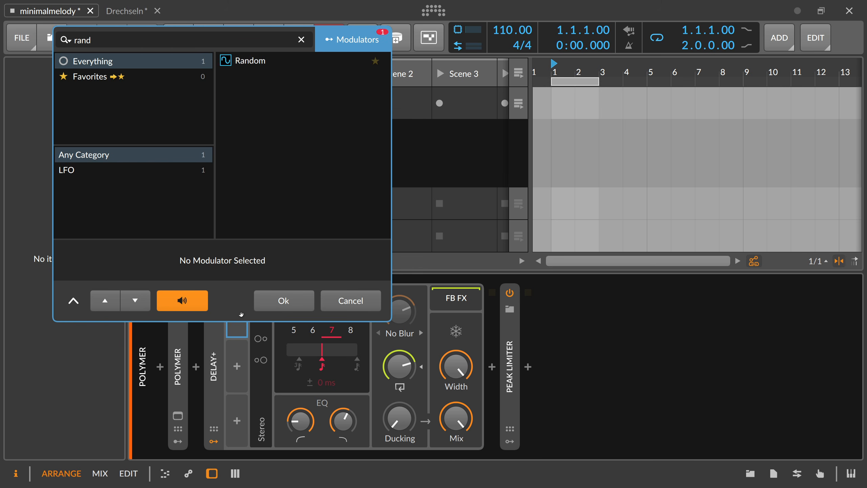
key("Return")
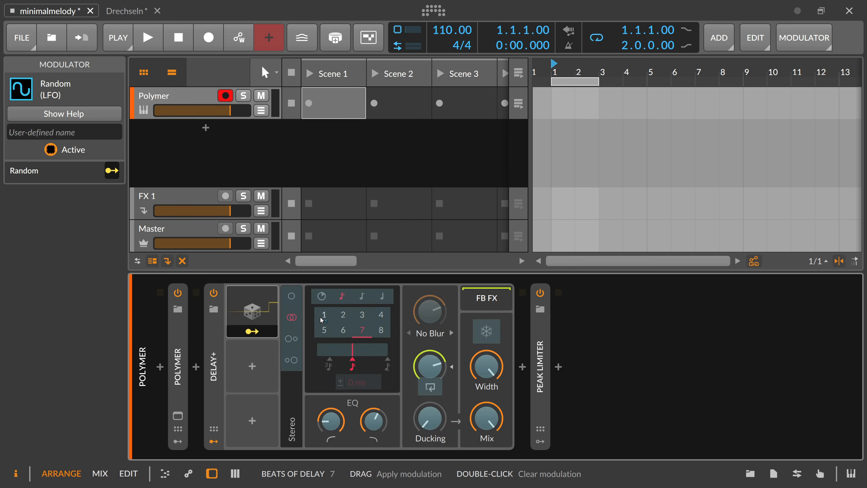
Set the Delay+ beats of delay to 1 and map the Random modulator to it with an amount of 7.000.
left_click(322, 318)
left_click(251, 332)
left_click_drag(329, 325, 330, 274)
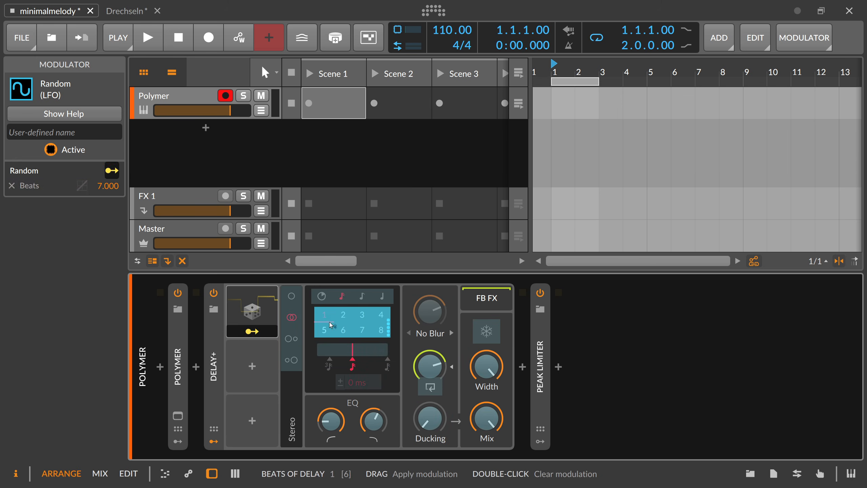
left_click(243, 335)
left_click(242, 337)
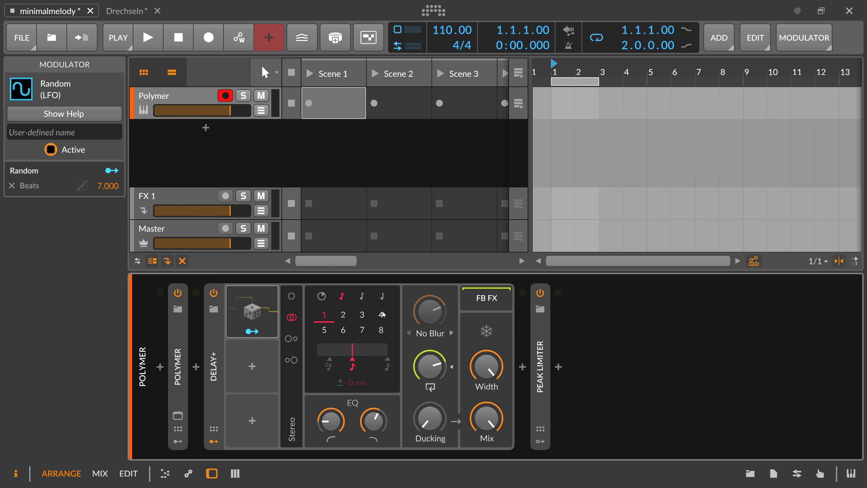
Set the Random modulator's rate unit to 16th note.
double_click(255, 316)
left_click(368, 315)
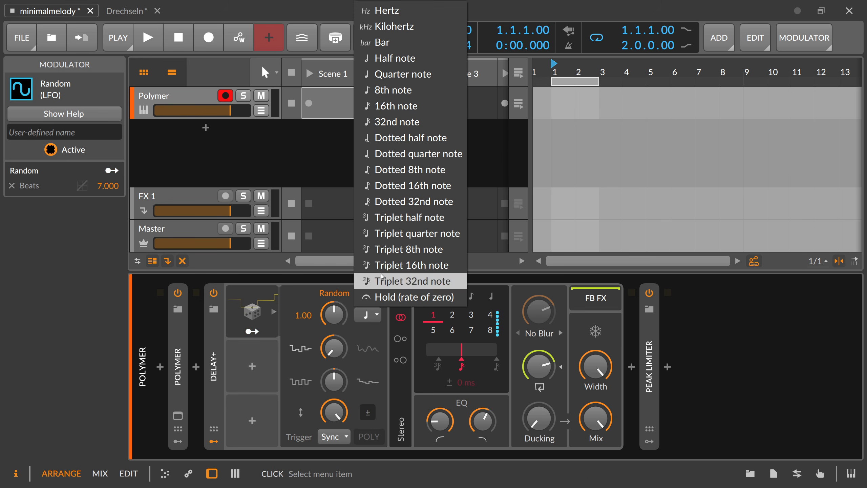
left_click(396, 106)
double_click(254, 318)
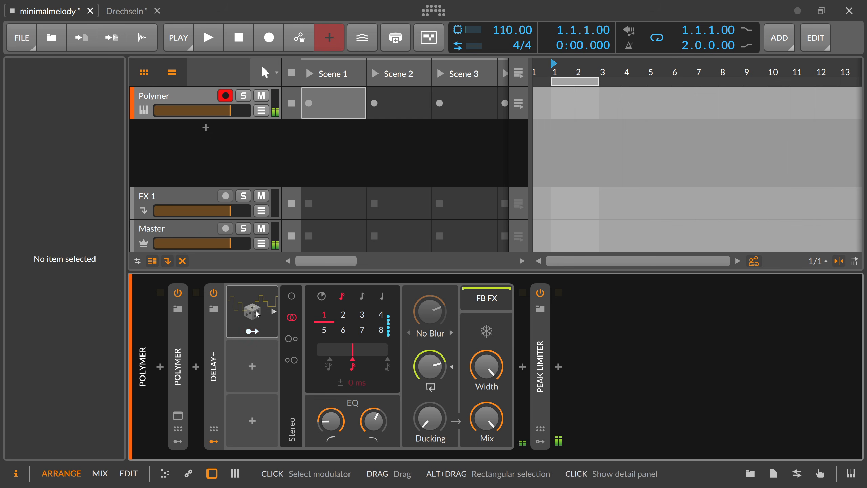
Duplicate the Random modulator and map the copy to the Delay+ delay unit with an amount of 2.000.
left_click(257, 314)
key("ctrl+d")
left_click(252, 386)
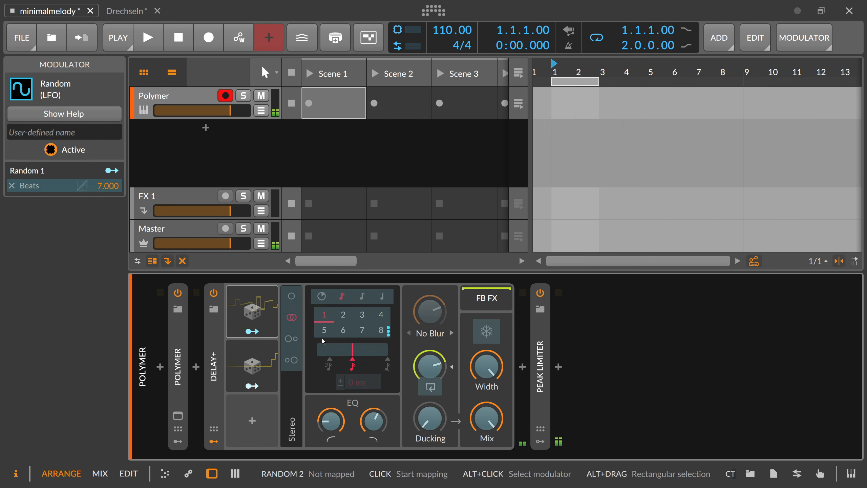
left_click_drag(350, 299, 350, 287)
left_click(258, 385)
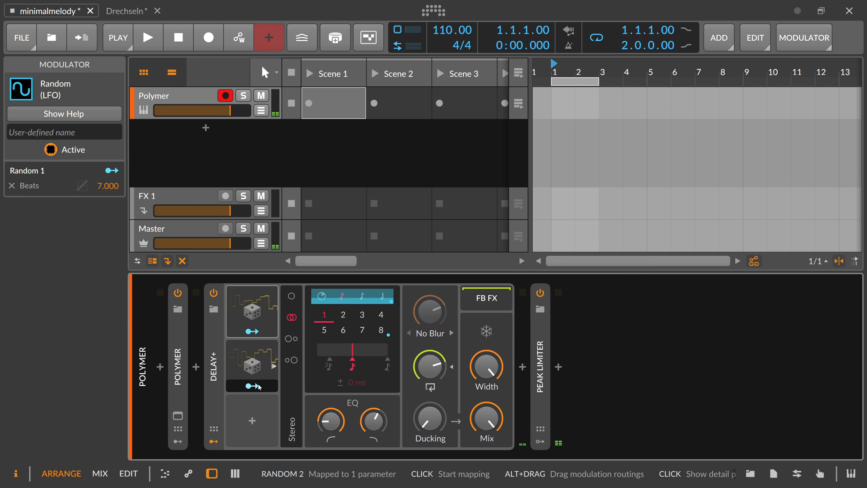
left_click(258, 387)
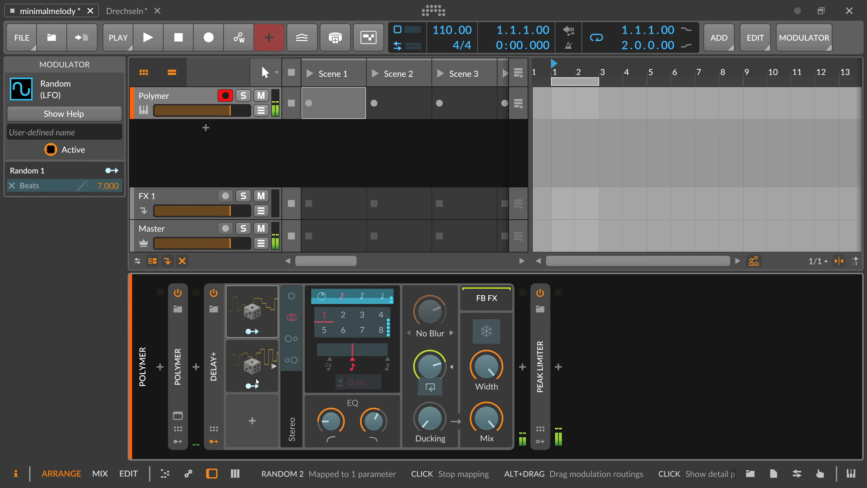
left_click(258, 373)
left_click(257, 374)
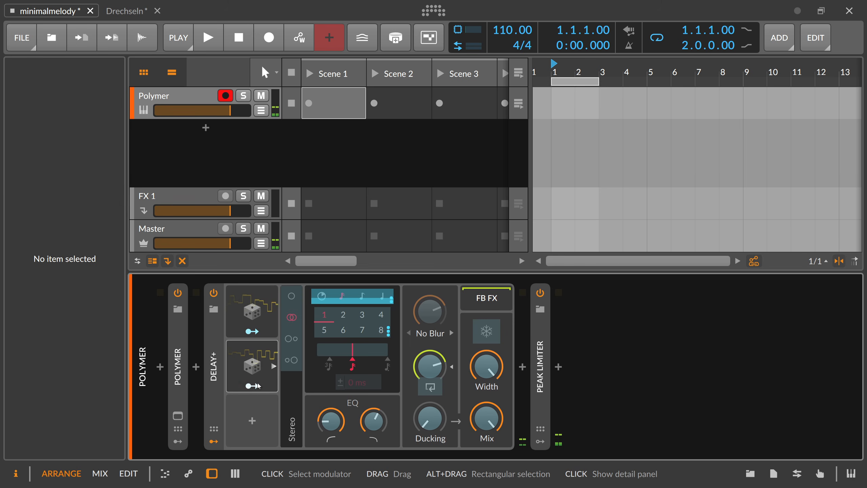
left_click(252, 386)
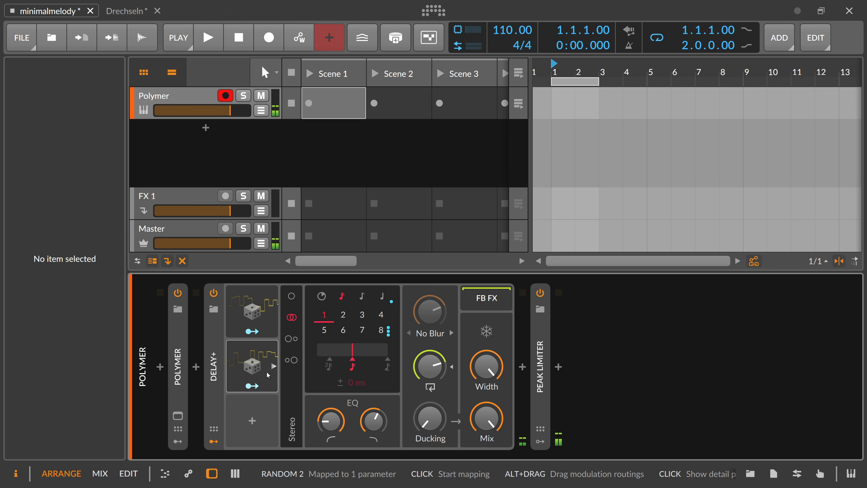
Try Repitch as the Delay+ behaviour on time changes with the random modulation, and return to Fade.
left_click(214, 367)
left_click(97, 170)
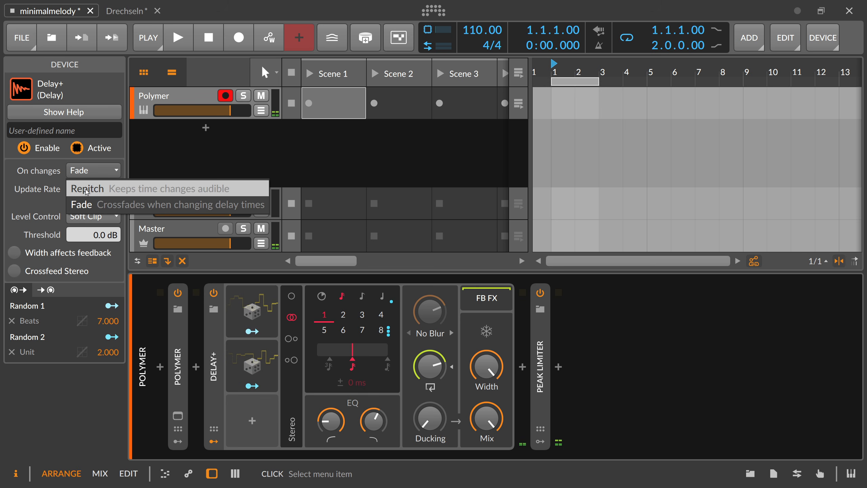
left_click(88, 190)
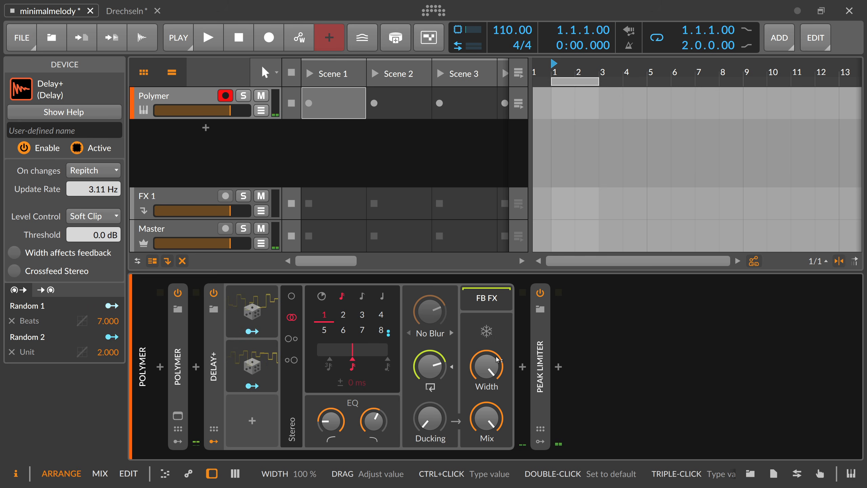
left_click(218, 325)
left_click(102, 173)
left_click(81, 204)
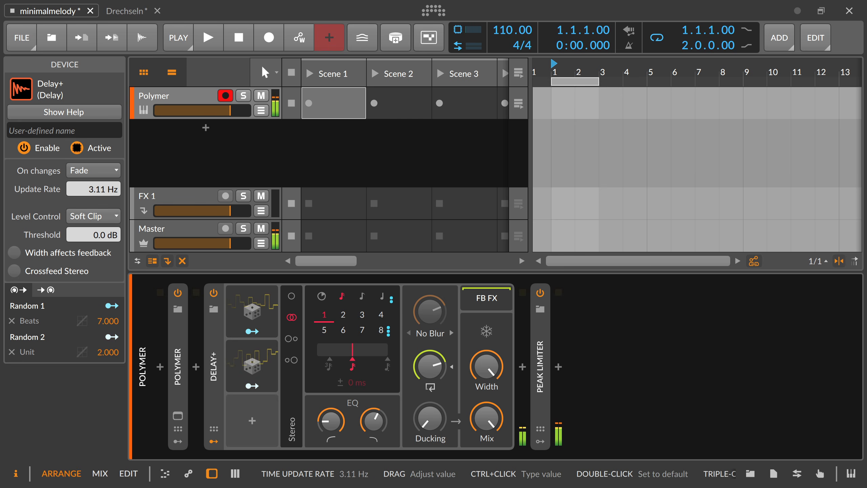
Audition Delay+ update rates of 2.71 Hz and 2.00 Hz and settle on 5.01 Hz.
left_click_drag(91, 191, 93, 197)
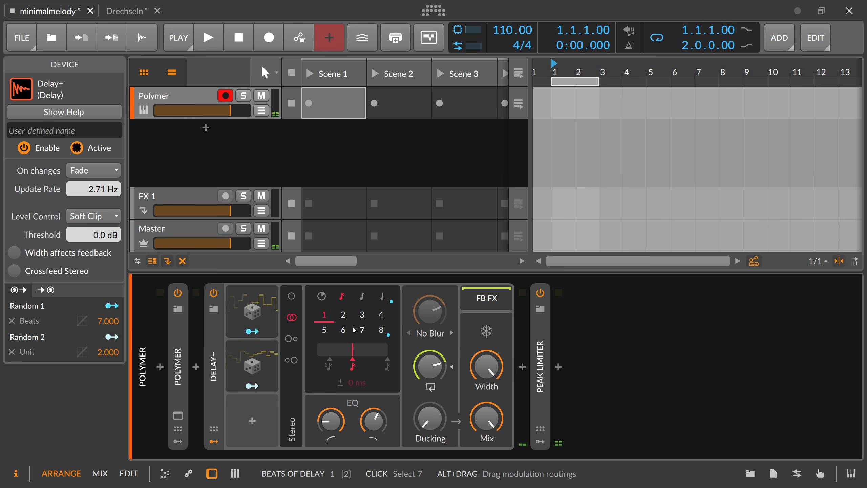
left_click_drag(93, 189, 93, 192)
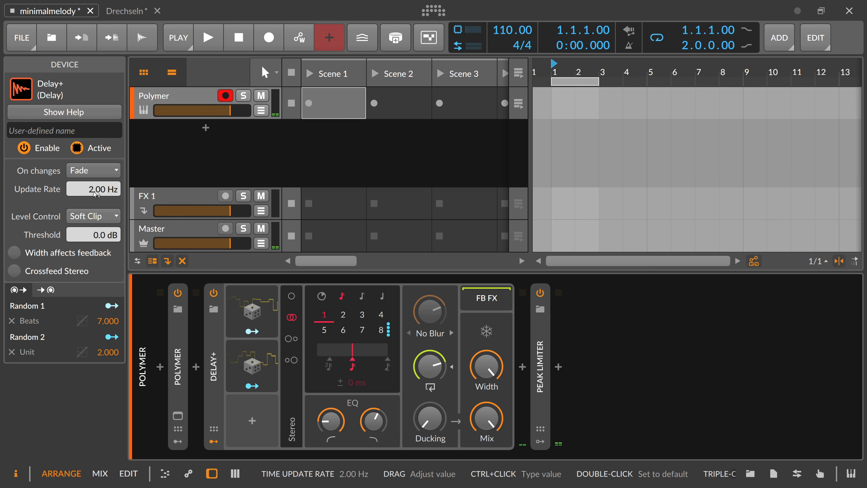
mouse_move(95, 194)
left_mouse_down()
mouse_move(95, 175)
mouse_move(95, 197)
left_mouse_up()
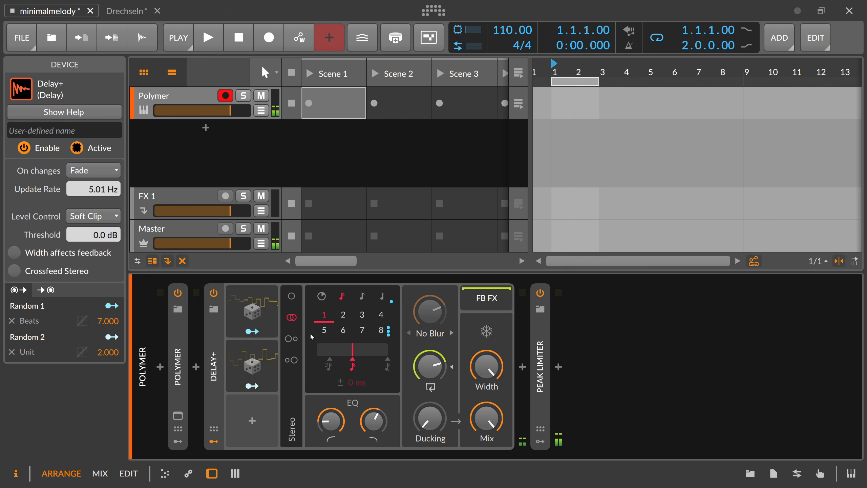
Switch the Delay+ unit to milliseconds and on to 8th notes, and raise the stereo detune to about 2 ms.
left_click(321, 297)
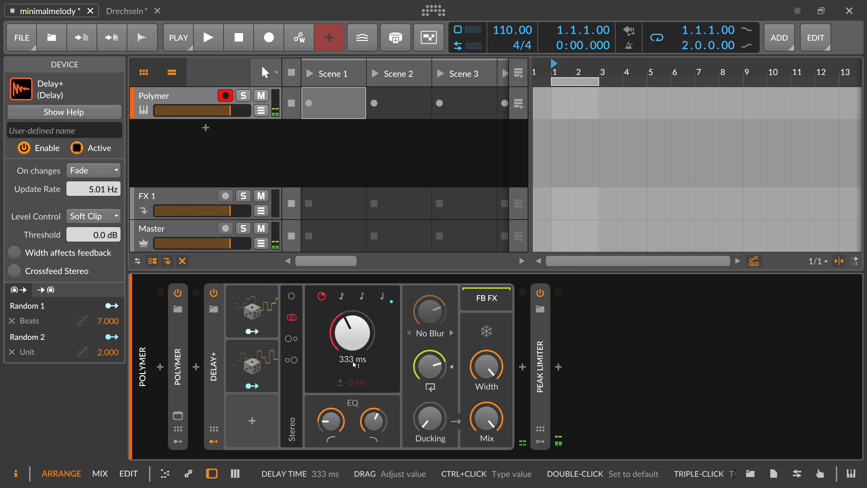
left_click(362, 296)
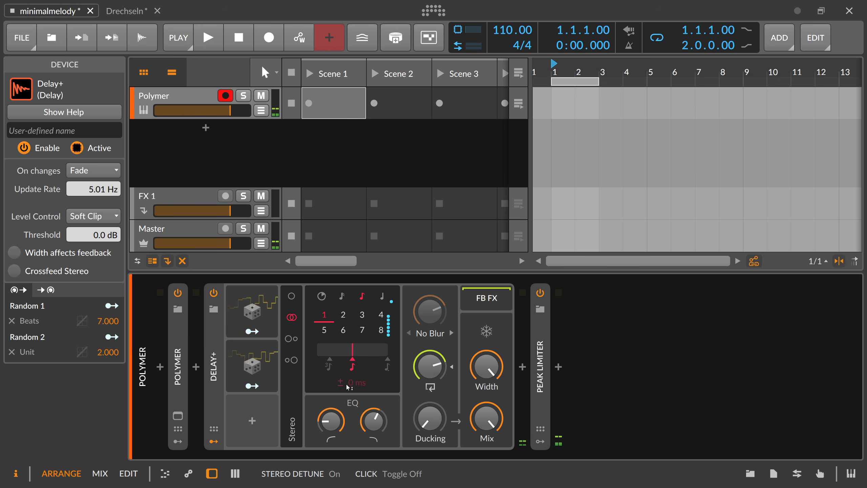
left_click_drag(351, 386, 352, 385)
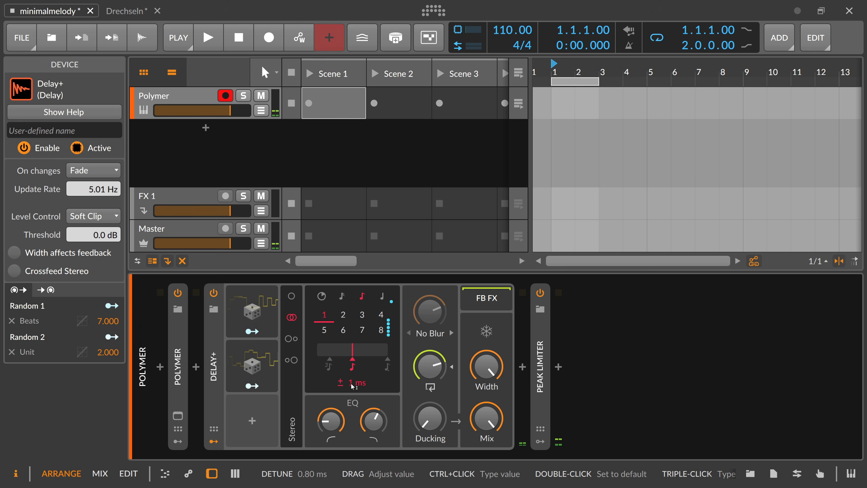
left_click_drag(353, 386, 351, 388)
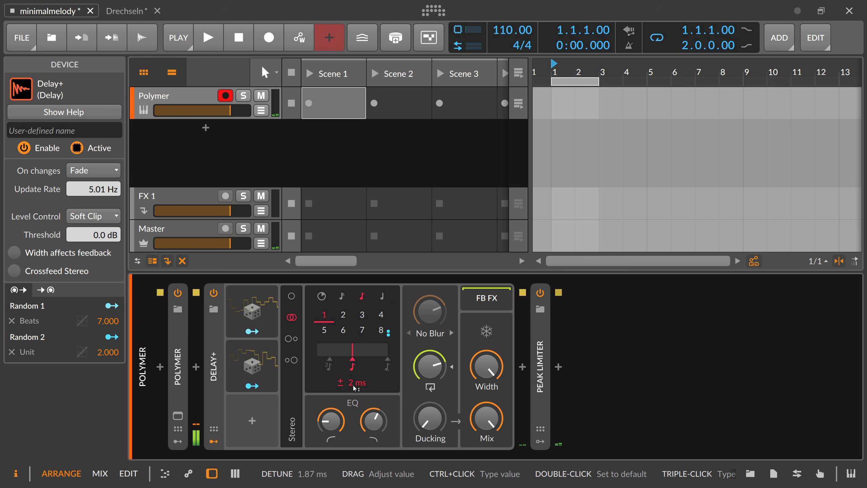
mouse_move(353, 385)
left_mouse_down()
mouse_move(353, 396)
mouse_move(357, 376)
left_mouse_up()
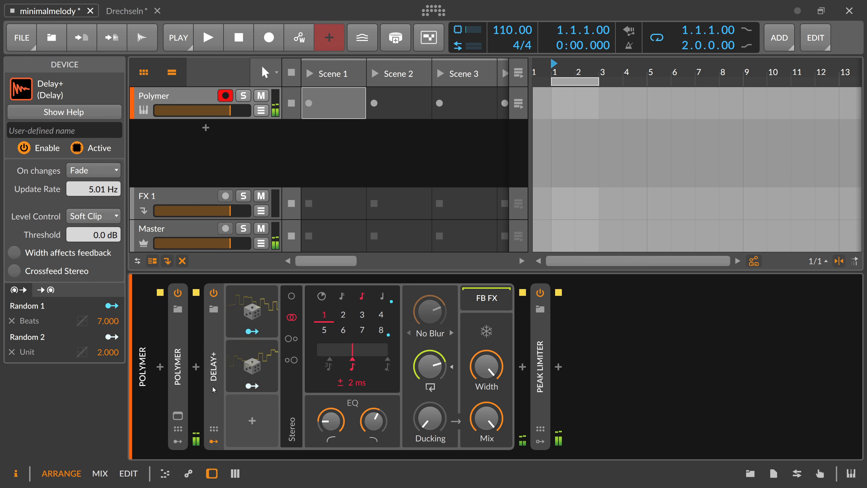
Expand and collapse the Polymer synth to view its settings, and set the Delay+ feedback to about 70.3 %.
double_click(178, 386)
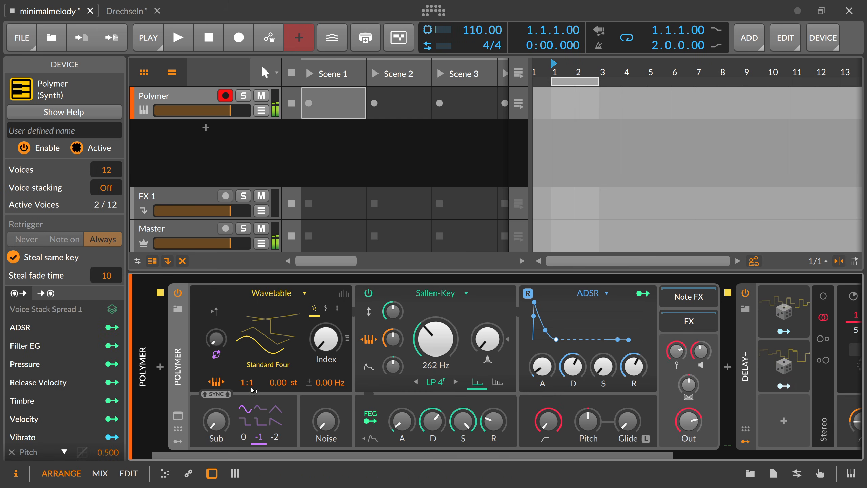
double_click(180, 378)
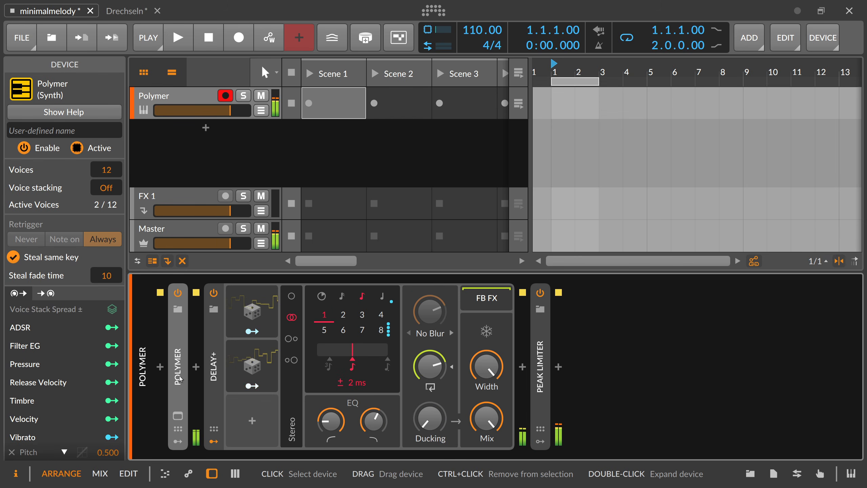
mouse_move(430, 366)
left_mouse_down()
mouse_move(429, 352)
mouse_move(430, 360)
left_mouse_up()
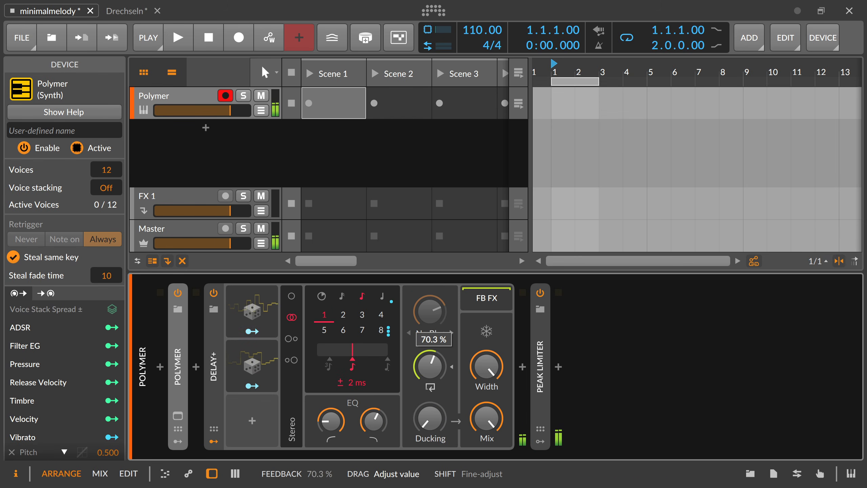
Duplicate the second Random modulator into the empty third modulator slot of Delay+.
left_click(253, 365)
left_click_drag(258, 406, 259, 409)
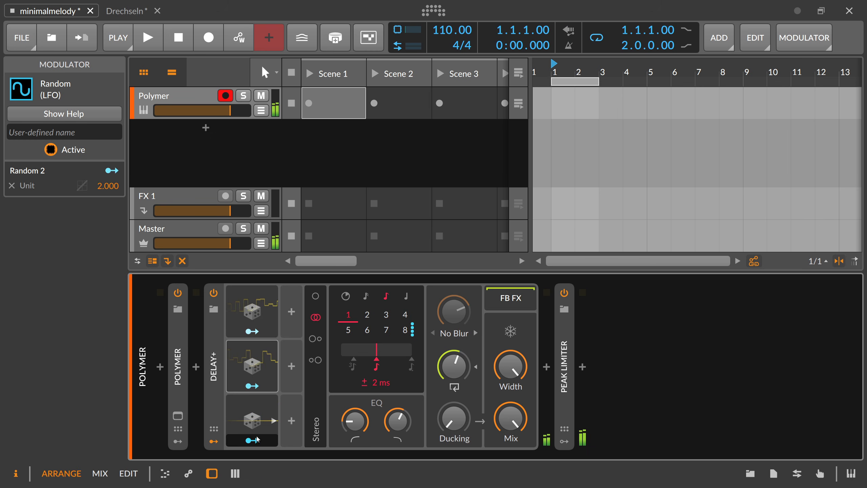
left_click(253, 440)
left_click(253, 440)
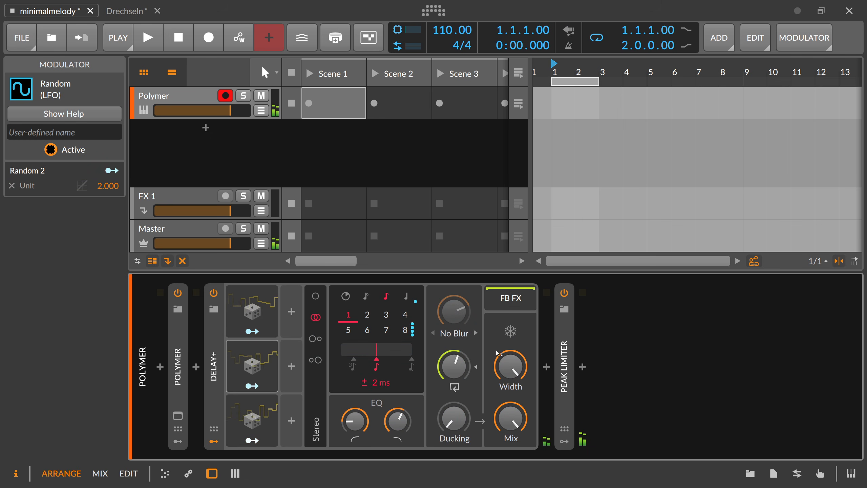
Map the third Random modulator to the Delay+ freeze switch.
left_click(511, 331)
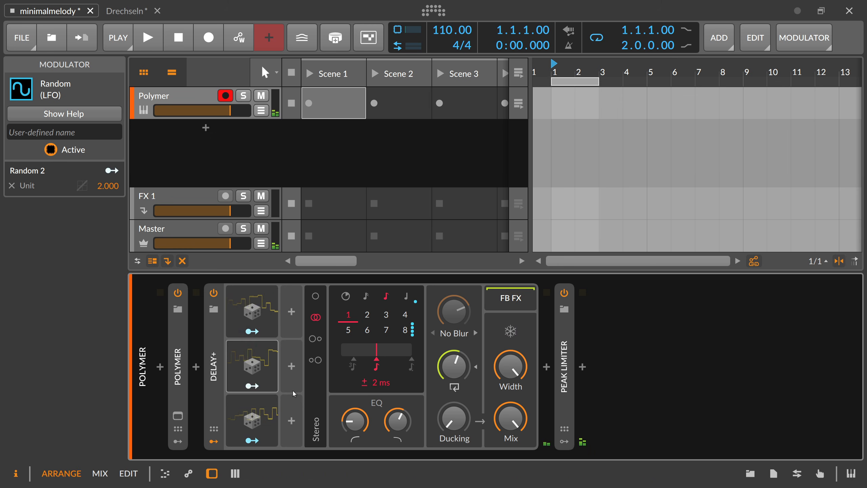
left_click(252, 441)
left_click_drag(513, 340, 513, 294)
left_click(254, 440)
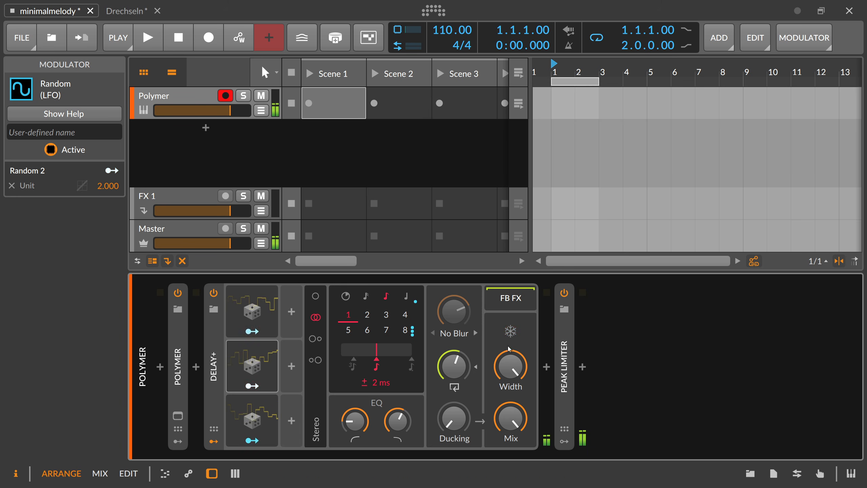
Turn up the Delay+ ducking moderately and readjust the third Random modulator's modulation amount on the freeze switch.
left_click_drag(453, 420, 453, 403)
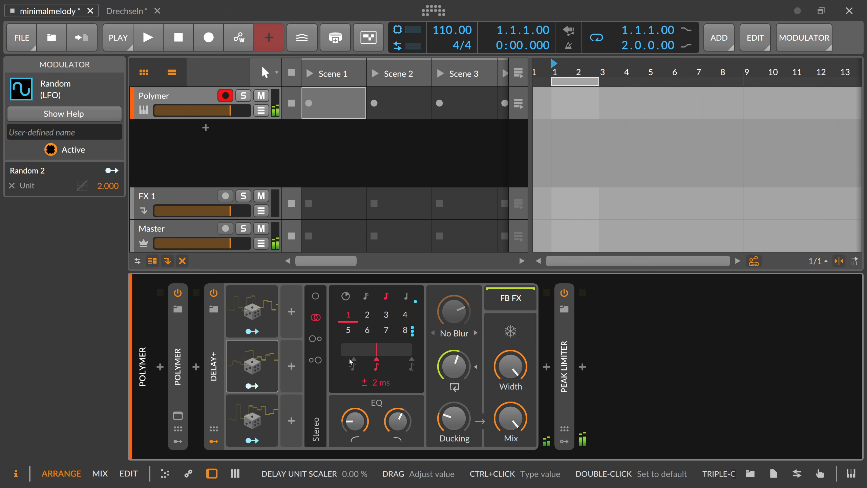
left_click(253, 441)
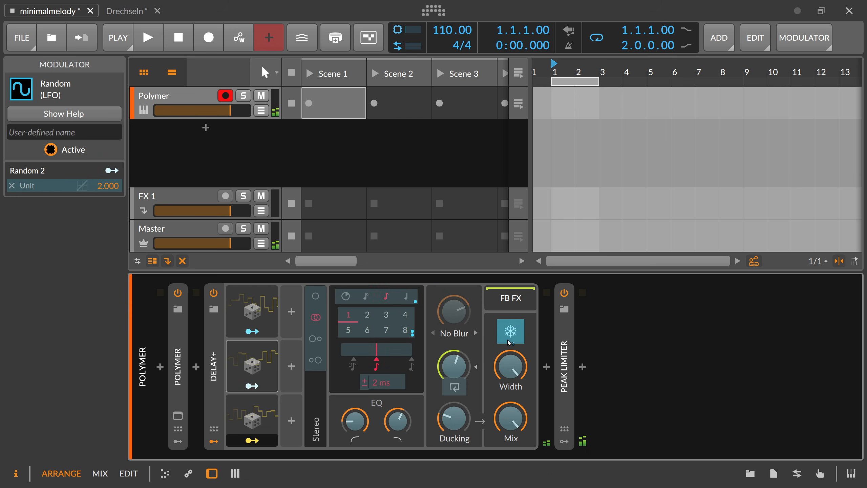
left_click_drag(509, 343, 509, 321)
left_click(268, 439)
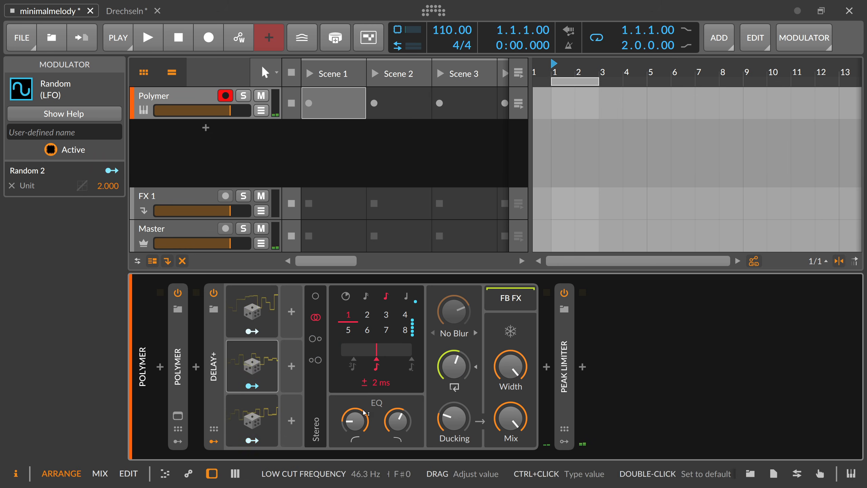
left_click_drag(450, 414, 450, 421)
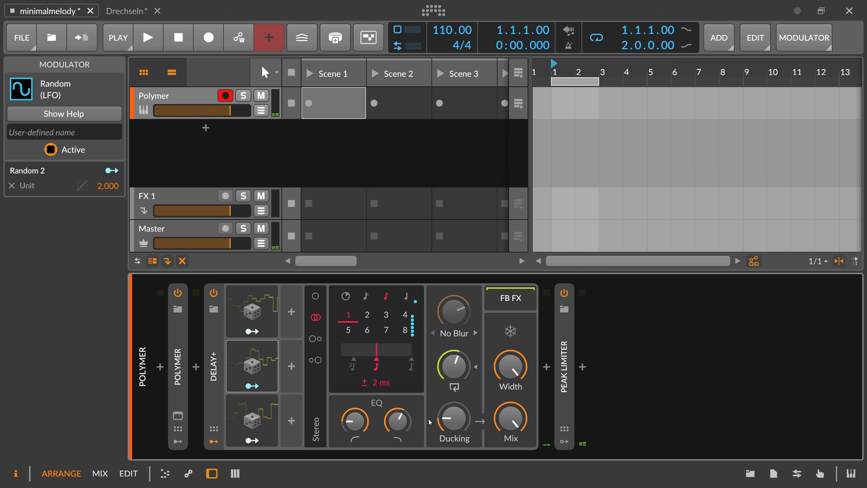
Lower the Delay+ ducking slightly and enable Crossfeed Stereo.
left_click_drag(449, 419, 449, 430)
left_click(454, 389)
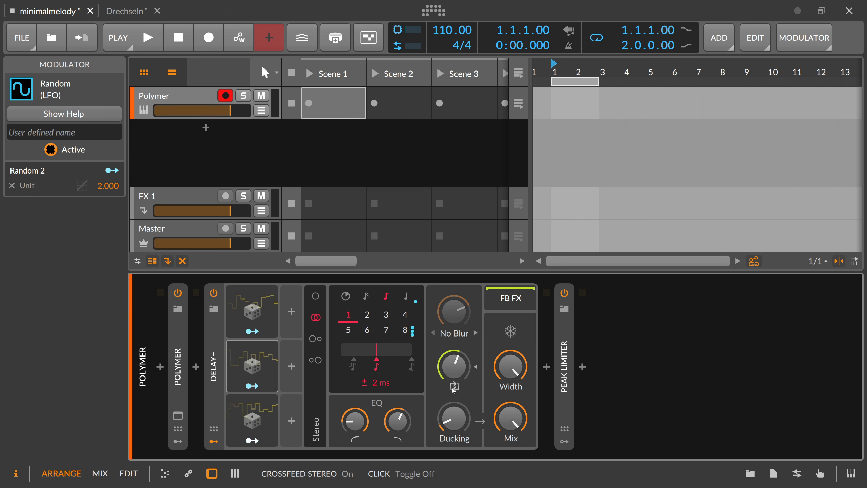
Open the help page for Delay+, examine the descriptions of its controls such as Crossfeed Stereo and Ducking, and close it.
left_click(215, 367)
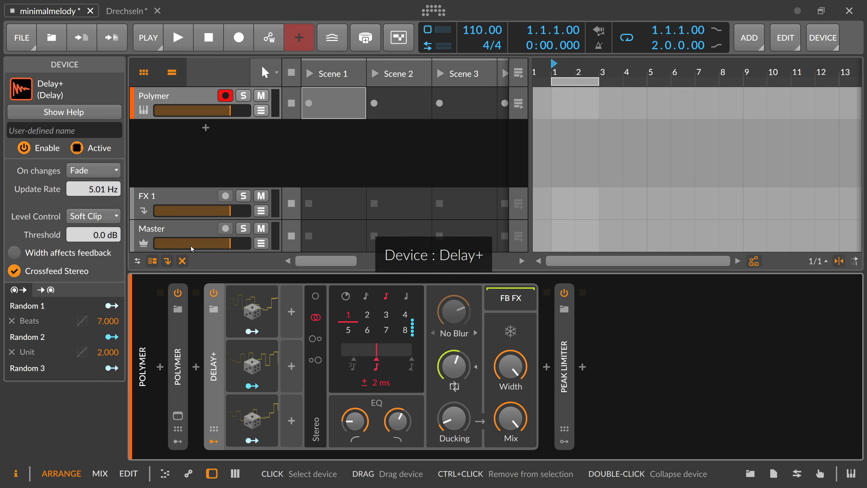
left_click(64, 112)
scroll(620, 275, "down", 5)
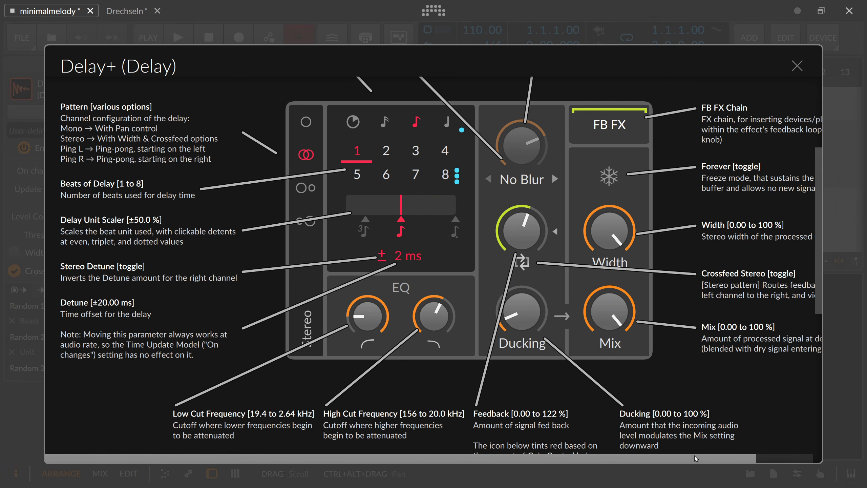
scroll(735, 324, "right", 3)
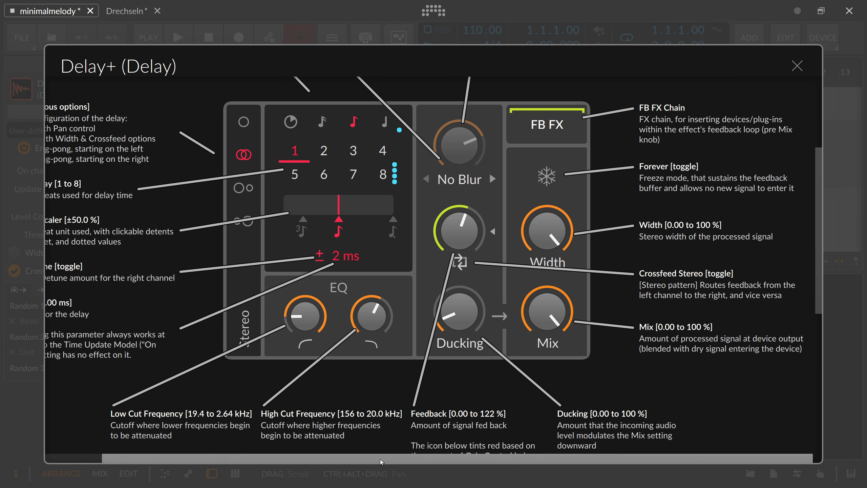
mouse_move(359, 457)
left_mouse_down()
mouse_move(302, 456)
mouse_move(389, 457)
mouse_move(366, 454)
left_mouse_up()
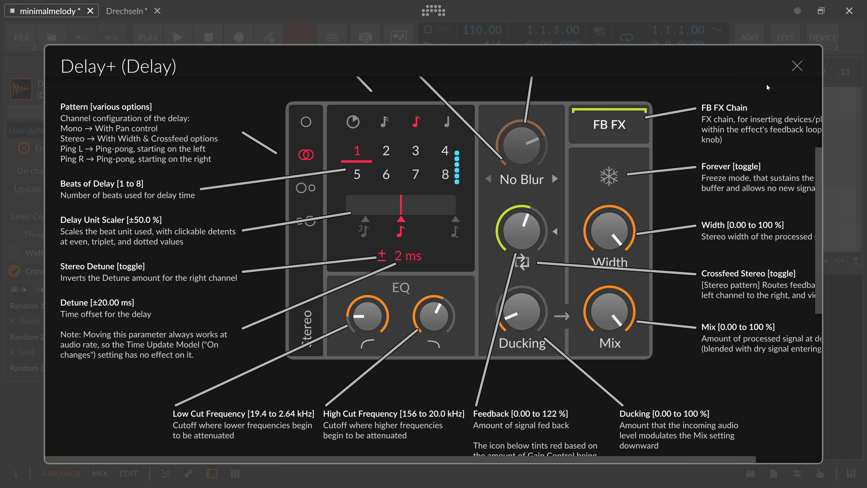
left_click(799, 64)
Expand the Delay+ feedback FX chain and delete all three Random modulators from Delay+.
left_click(514, 302)
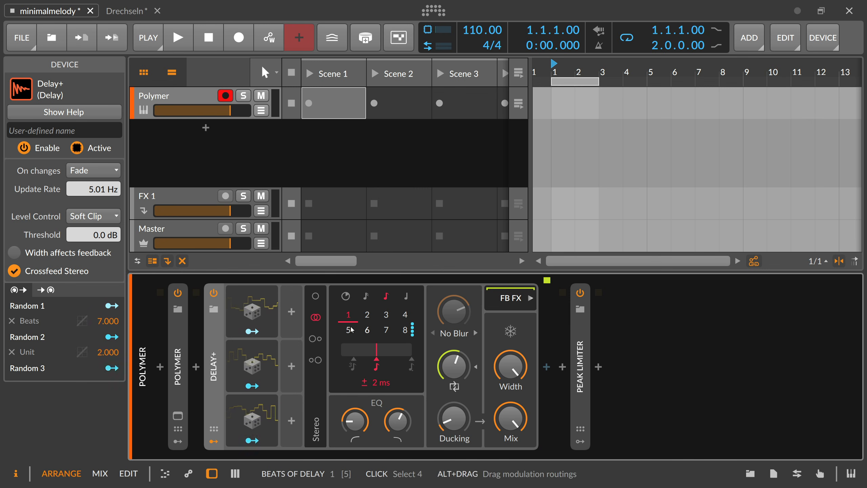
left_click(264, 310)
key("Delete")
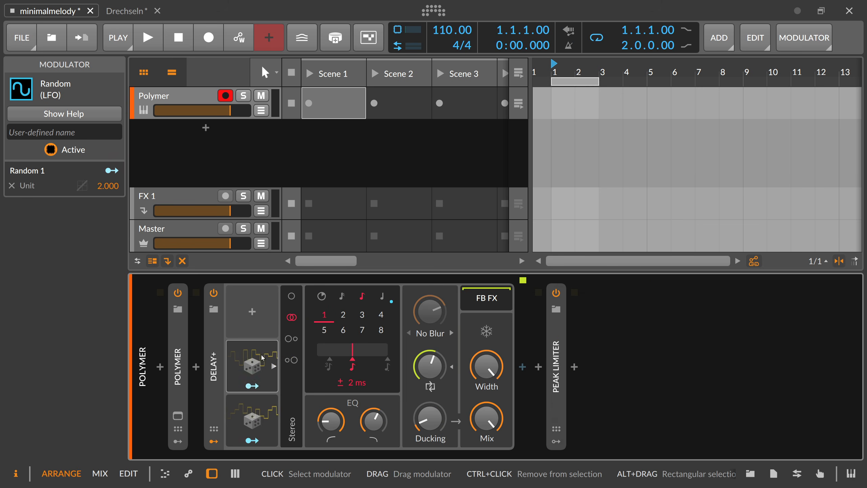
key("Delete")
left_click(263, 404)
key("Delete")
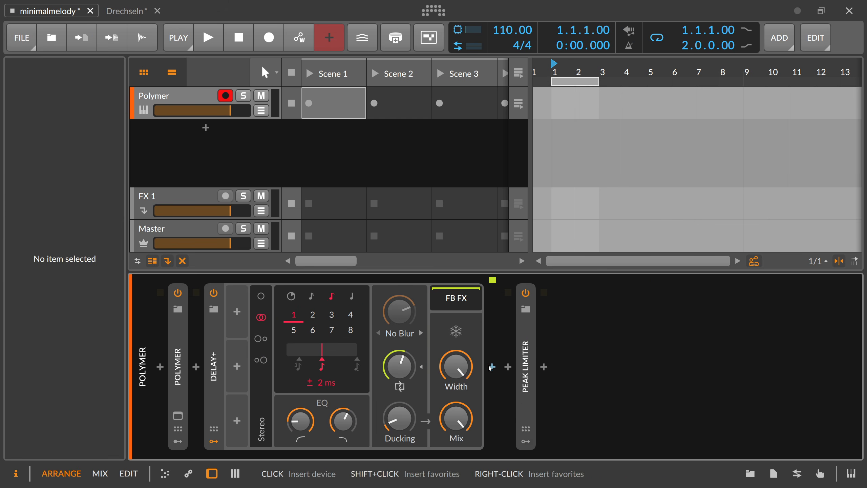
Search the devices for "pitch" and insert Pitch Shifter into the Delay+ feedback FX chain.
left_click(491, 366)
type("p")
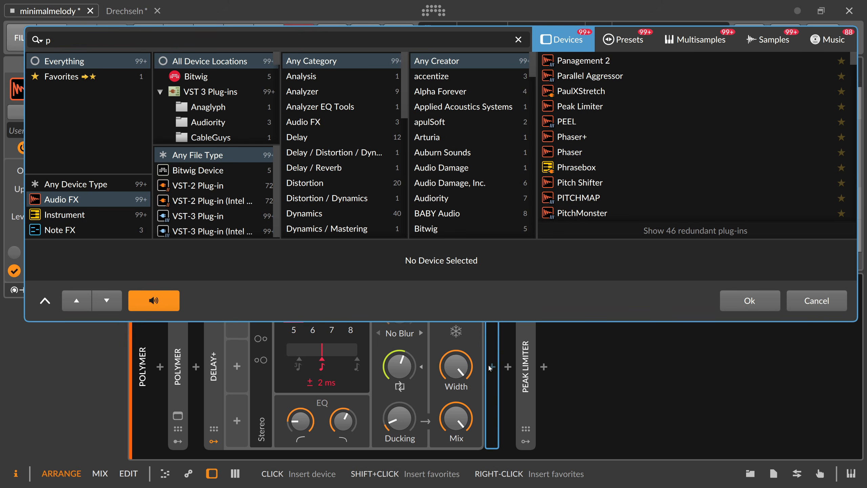
type("itch")
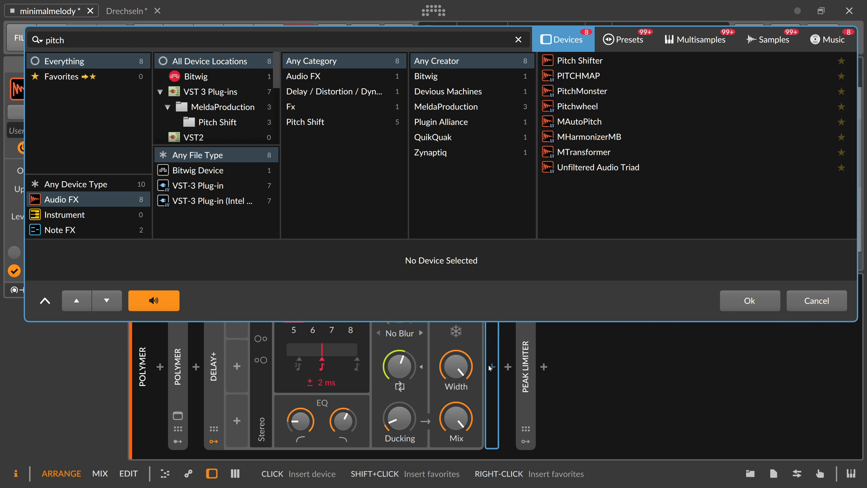
key("Down")
key("Return")
Switch the Delay+ delay unit to Seconds and set the delay time to about 18.3 ms.
left_click(291, 296)
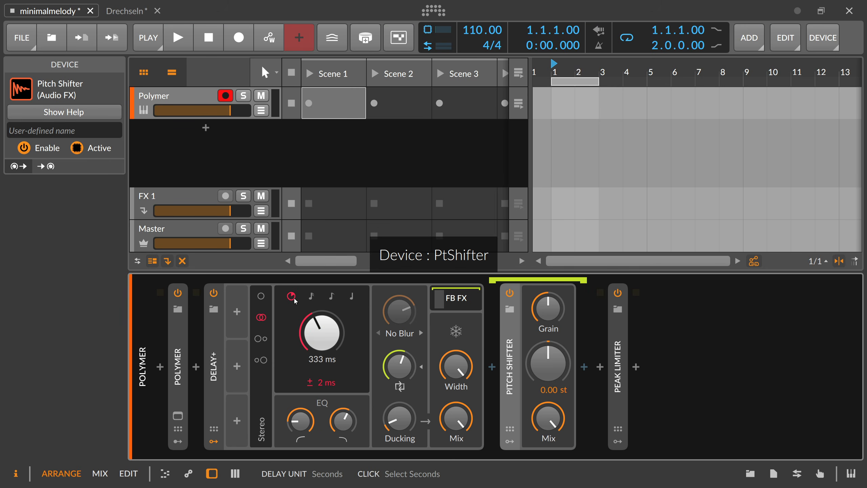
left_click_drag(321, 331, 321, 365)
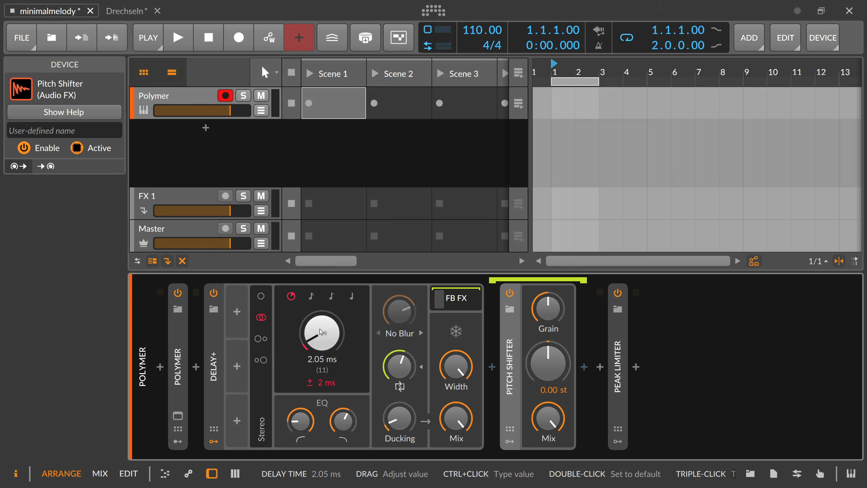
left_click_drag(323, 328, 322, 315)
Lower the Delay+ feedback moderately and set the Pitch Shifter's pitch shift to about -0.61 st.
left_click_drag(400, 365, 400, 376)
left_click_drag(548, 361, 548, 372)
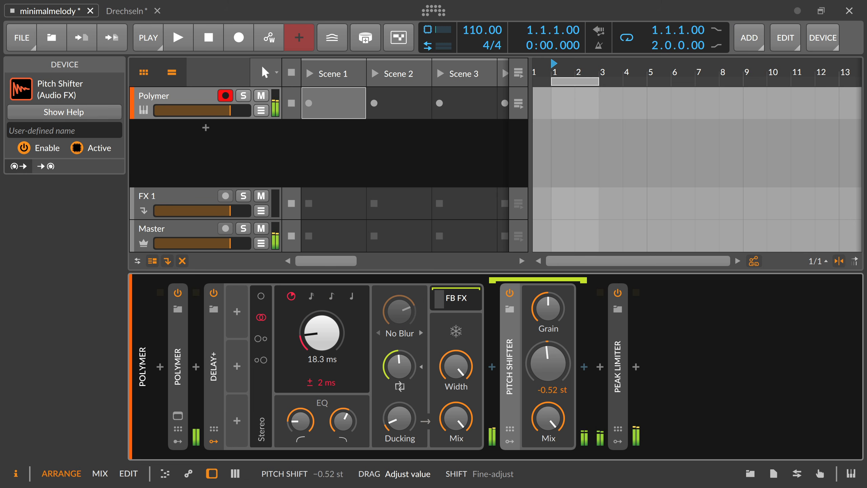
Set the delay time to about 139 ms and the Pitch Shifter to -5.00 st with a grain rate of 1.00 Hz.
left_click_drag(321, 334, 320, 314)
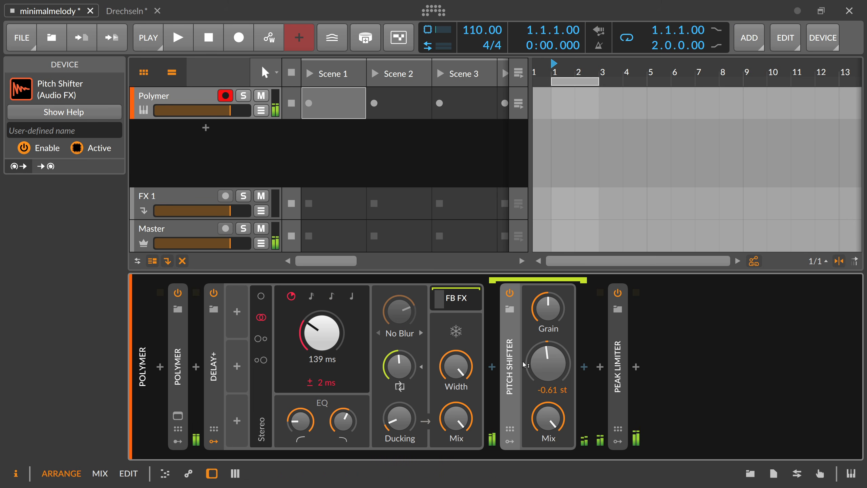
mouse_move(546, 364)
left_mouse_down()
mouse_move(546, 377)
mouse_move(547, 363)
left_mouse_up()
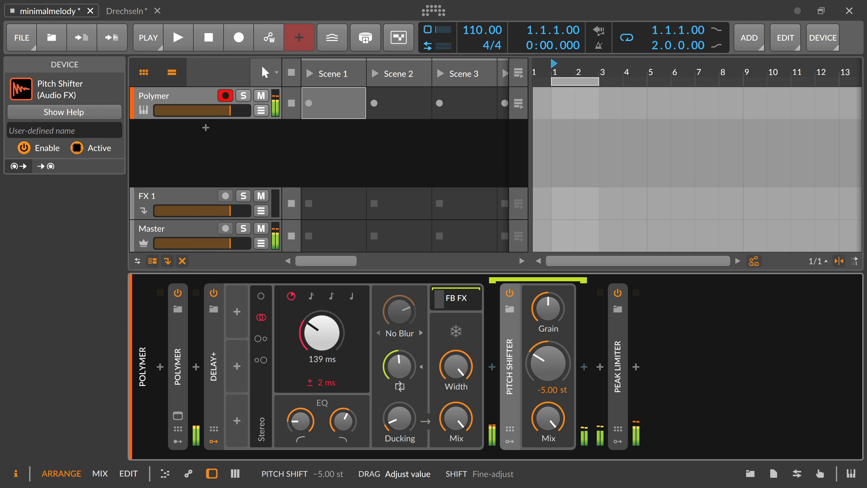
left_click_drag(546, 320, 546, 342)
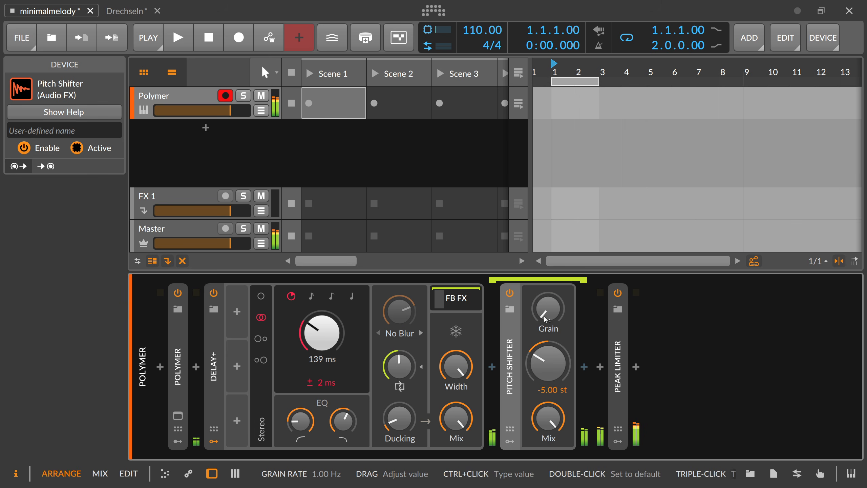
Switch the Delay+ Forever freeze mode on and off again.
left_click(471, 333)
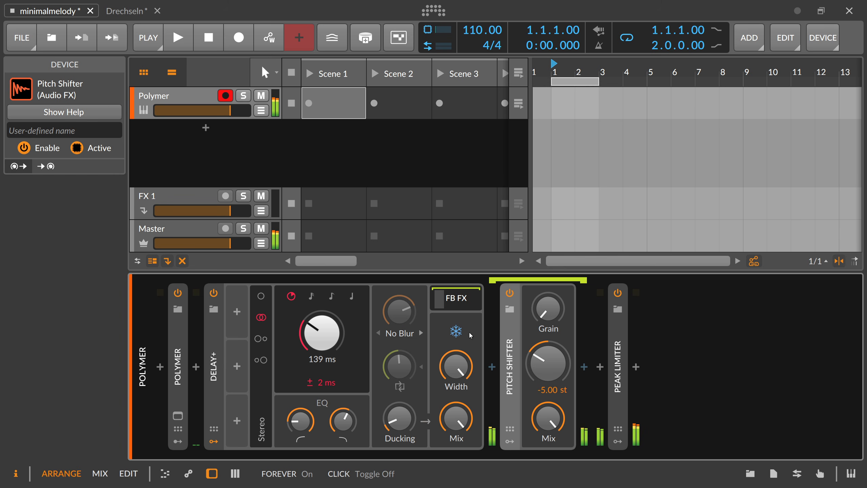
left_click(464, 331)
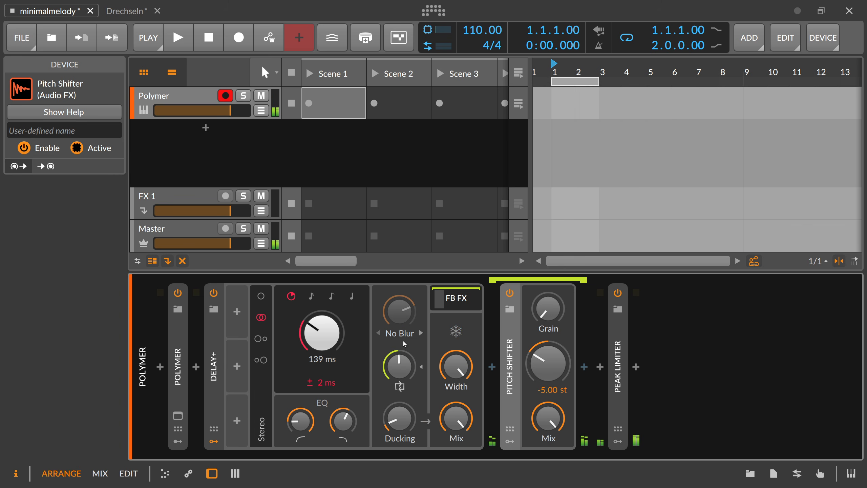
Reset the pitch shift and adjust it to about -0.38 st, and set the delay time to about 0.76 ms.
double_click(549, 366)
left_click_drag(549, 366, 549, 371)
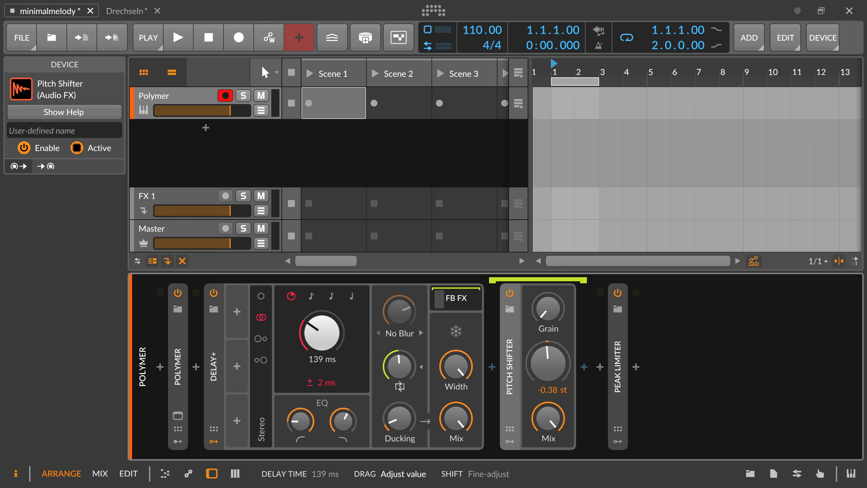
left_click_drag(322, 332, 321, 372)
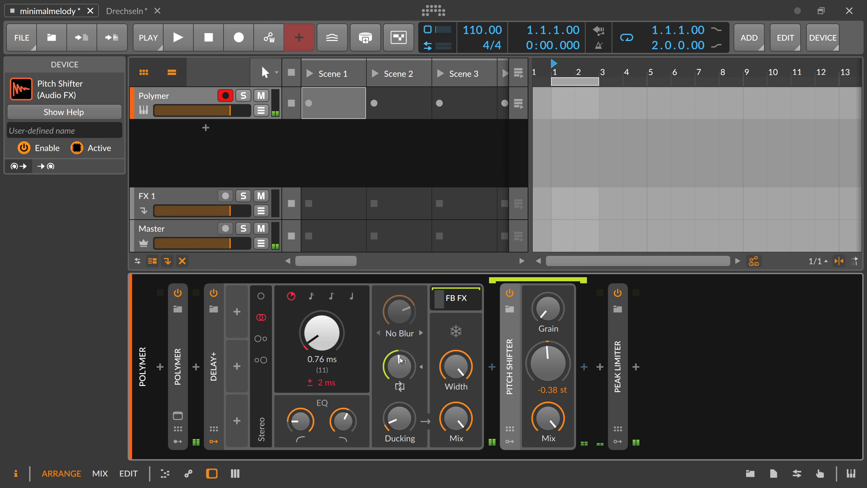
Vary the feedback between about 84.7 % and 70 %, with the pitch shift at -0.10 st and the delay time at about 8.17 ms.
left_click_drag(399, 365, 398, 350)
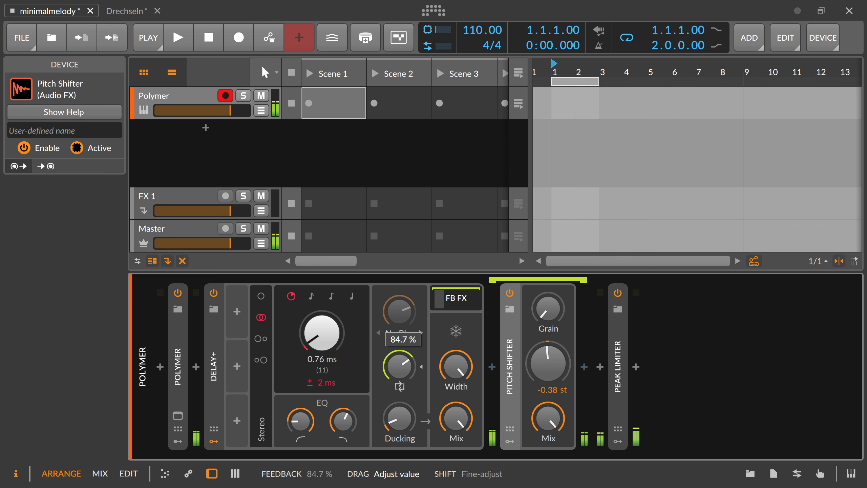
left_click_drag(548, 364, 548, 367)
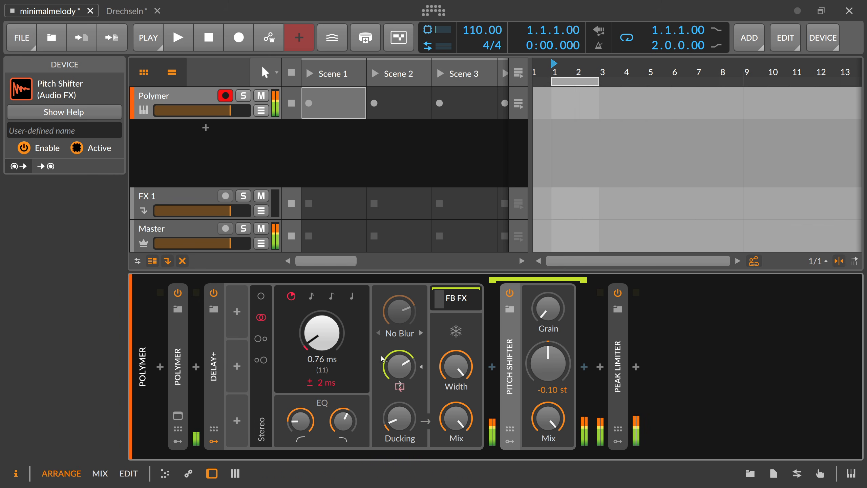
left_click_drag(399, 366, 399, 365)
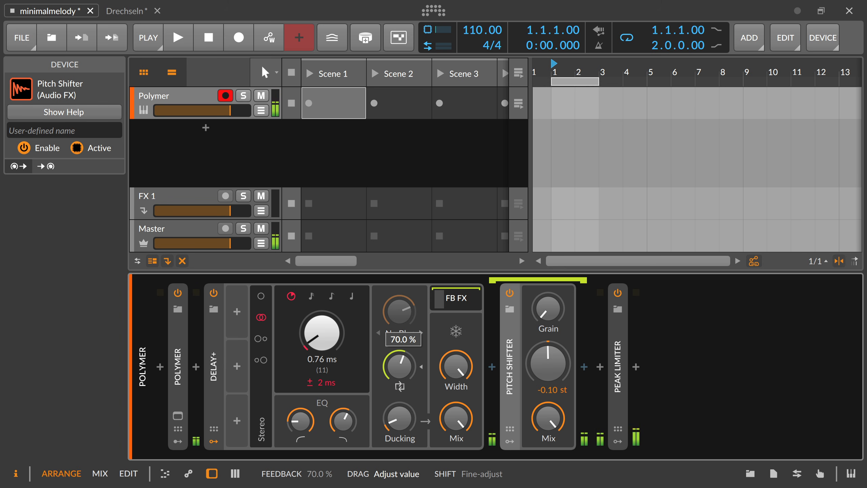
left_click_drag(321, 333, 322, 325)
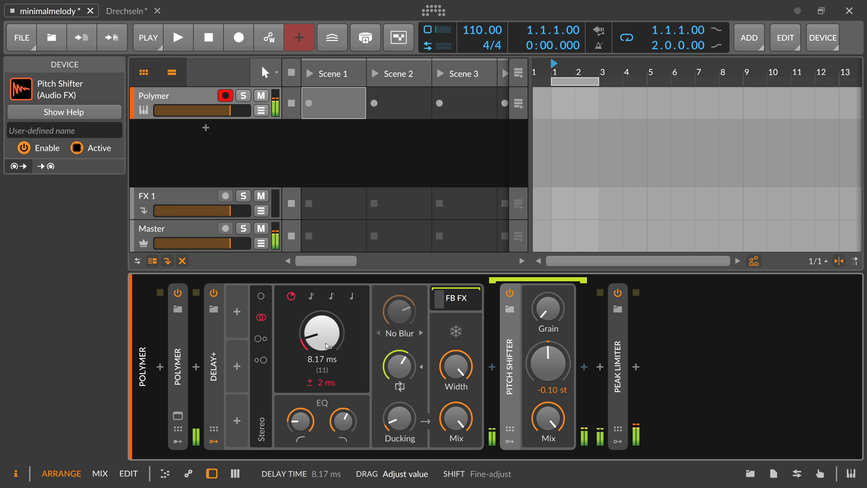
Set the Delay+ time change behaviour to Repitch and raise the delay time to about 118 ms.
left_click(209, 337)
left_click(93, 170)
left_click(79, 186)
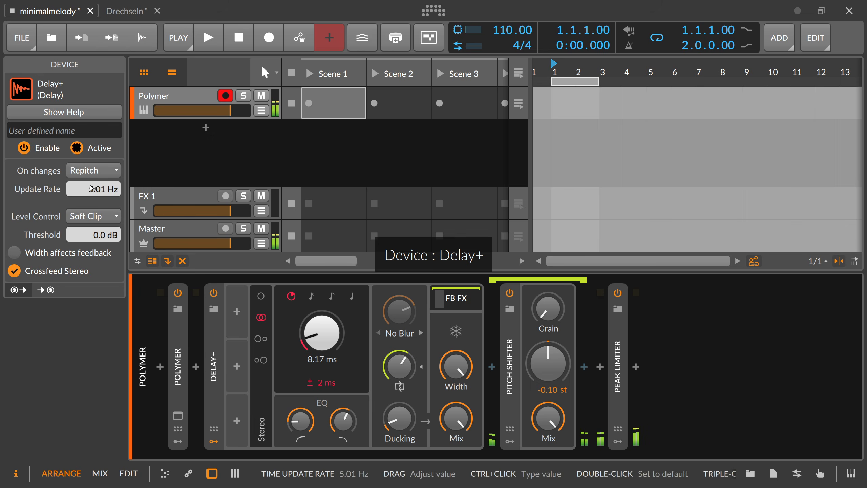
mouse_move(319, 330)
left_mouse_down()
mouse_move(319, 338)
mouse_move(319, 318)
left_mouse_up()
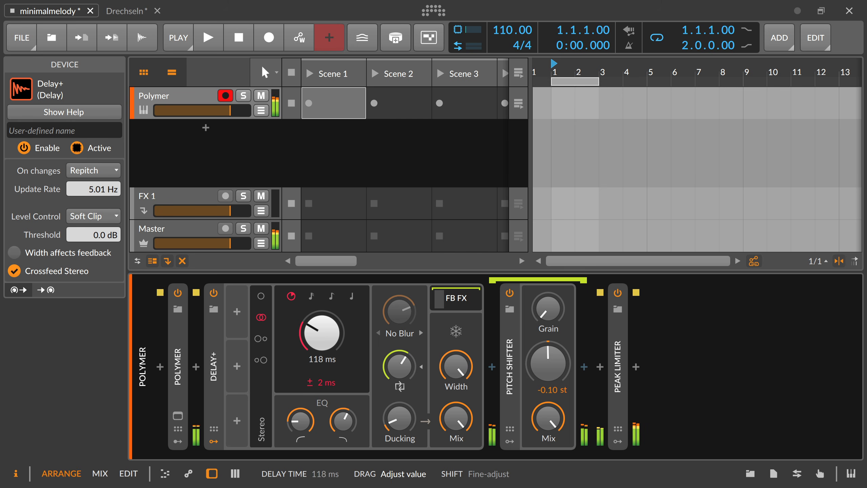
Set the pitch shift to about -0.31 st, the delay time to about 65.4 ms and the feedback to about 87.7 %.
left_click_drag(548, 363, 547, 367)
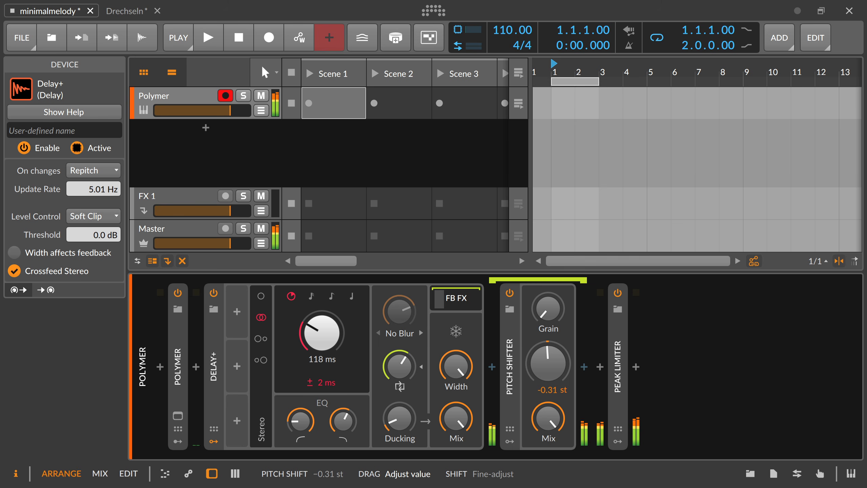
left_click_drag(321, 332, 321, 337)
left_click_drag(399, 366, 399, 365)
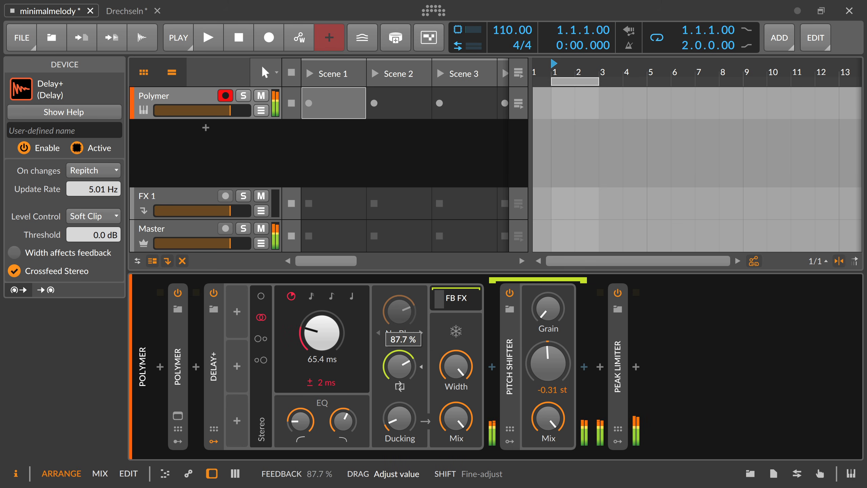
Lower the feedback well below half, set the delay time to about 370 ms and deactivate the Pitch Shifter.
left_click_drag(400, 365, 399, 379)
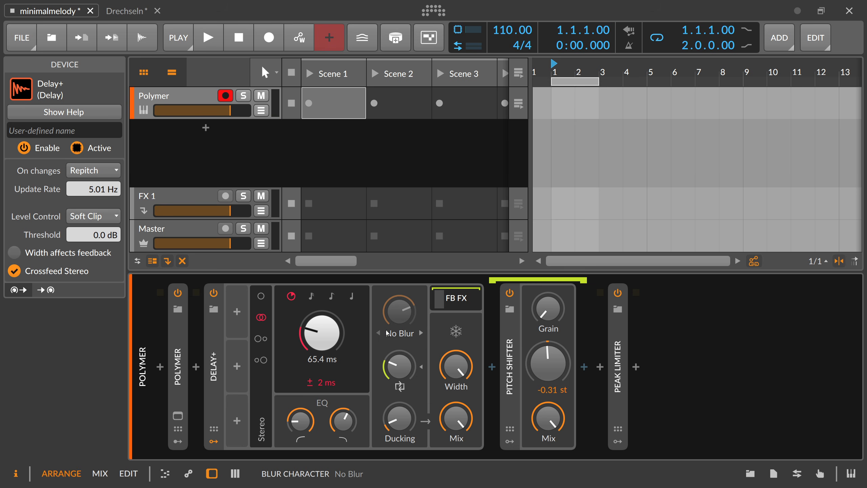
left_click_drag(321, 333, 321, 317)
left_click(509, 293)
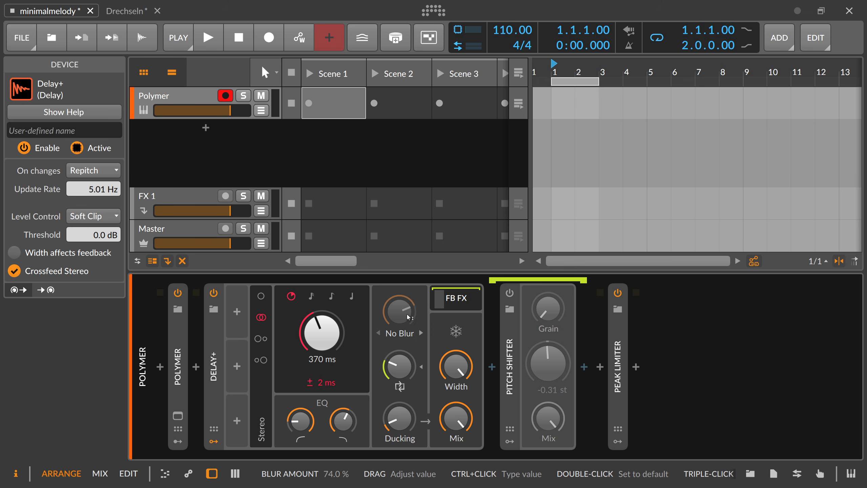
Choose the Soft blur character for Delay+, view the available blur types, and set the blur amount to 0 %.
left_click(421, 333)
left_click(413, 332)
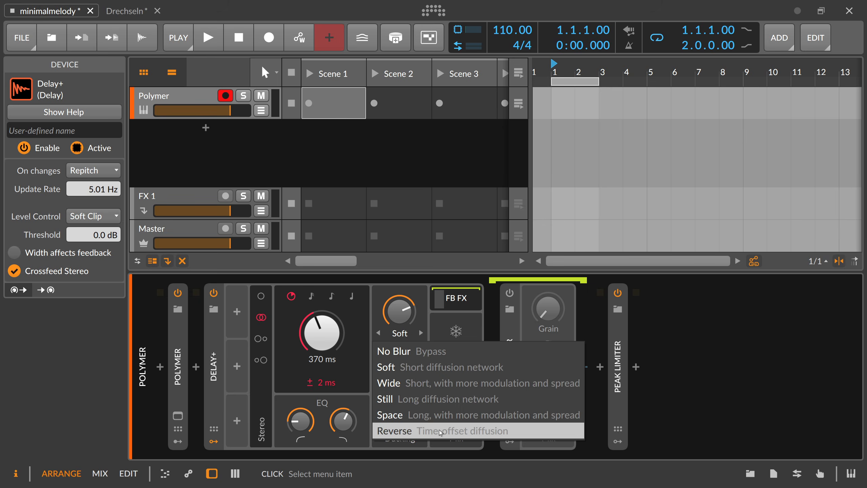
left_click_drag(399, 311, 399, 328)
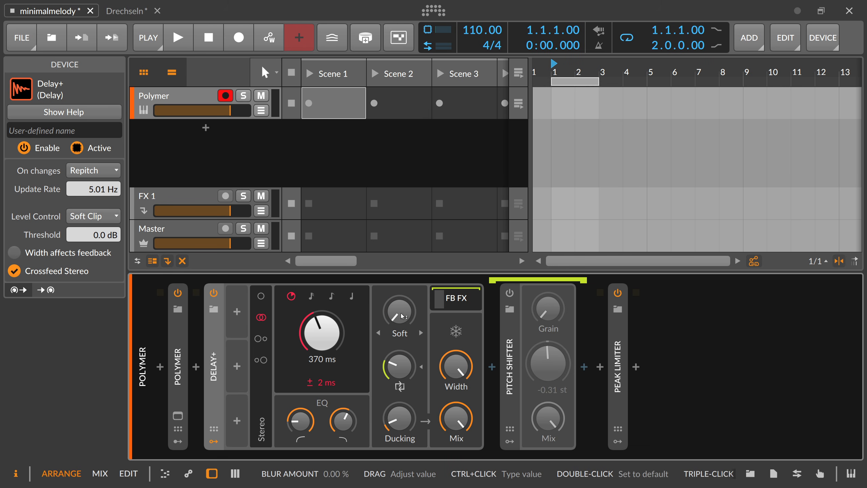
Set the delay time to about 1.28 s, raise the feedback substantially and turn the Soft blur amount up fully.
mouse_move(338, 337)
left_mouse_down()
mouse_move(338, 325)
mouse_move(337, 337)
left_mouse_up()
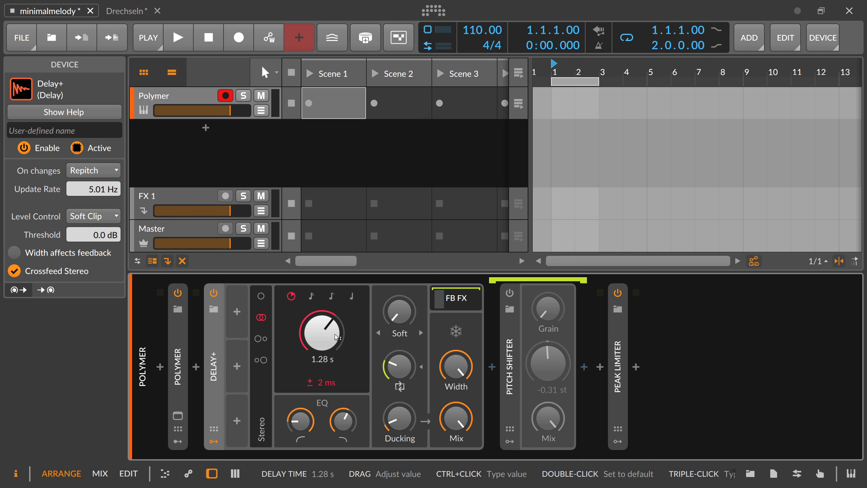
left_click_drag(399, 366, 399, 341)
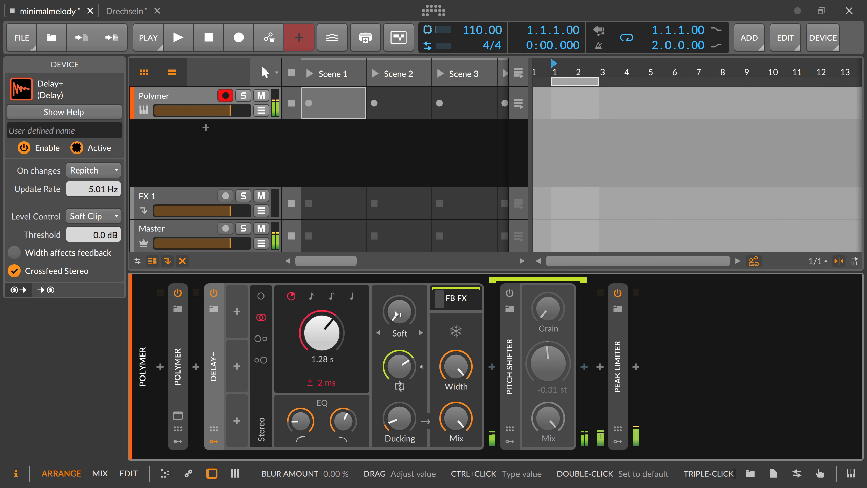
left_click_drag(394, 311, 395, 292)
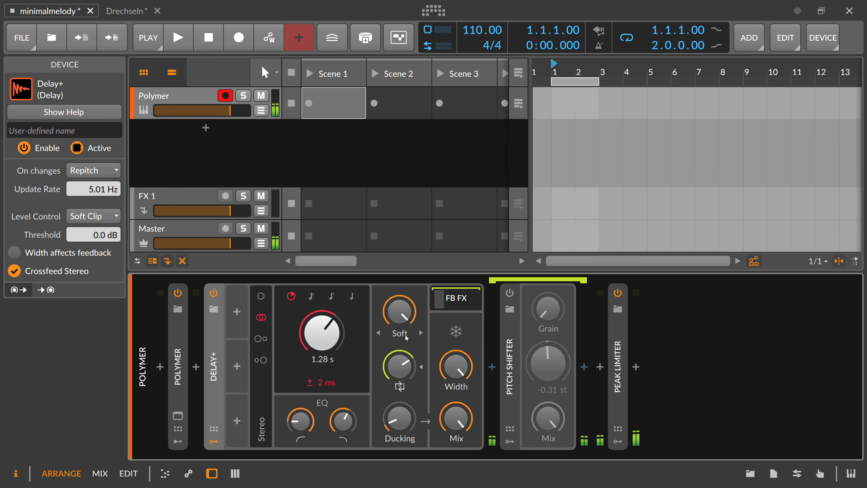
Switch the Delay+ blur character to Space and lower the blur amount to 0 %.
left_click(406, 338)
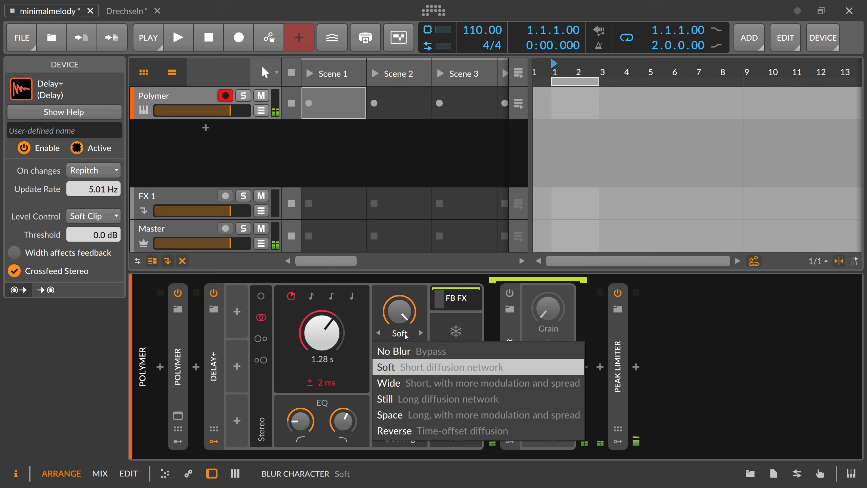
left_click(405, 416)
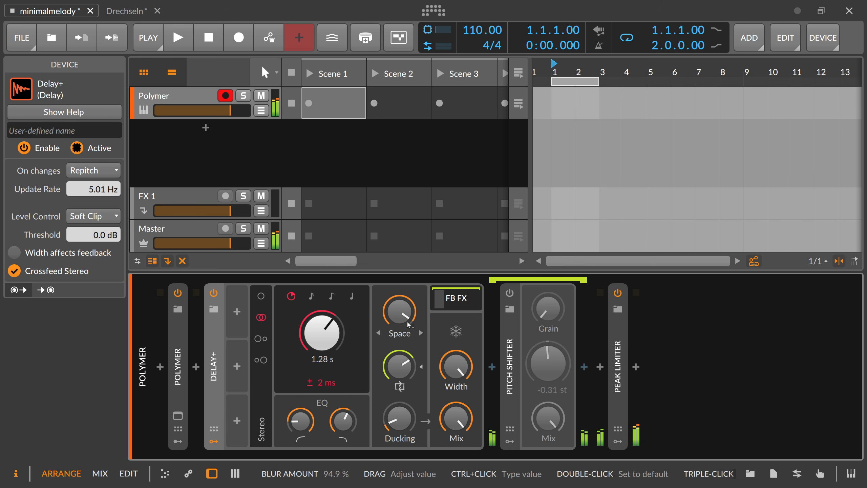
left_click_drag(409, 324, 409, 352)
left_click_drag(408, 384, 408, 388)
left_click(391, 316)
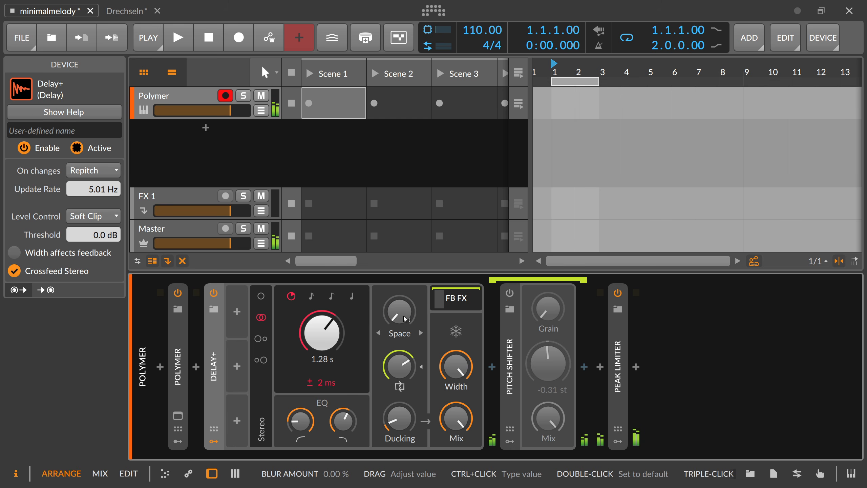
Raise the Space blur amount to 100 % and bring it back down to 0 %.
left_click_drag(403, 312, 403, 283)
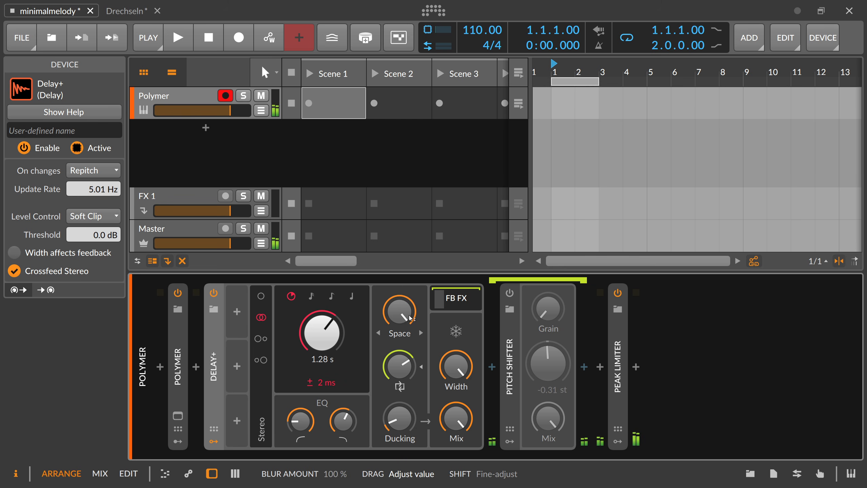
left_click(407, 330)
left_click(404, 312)
left_click_drag(405, 313, 398, 315)
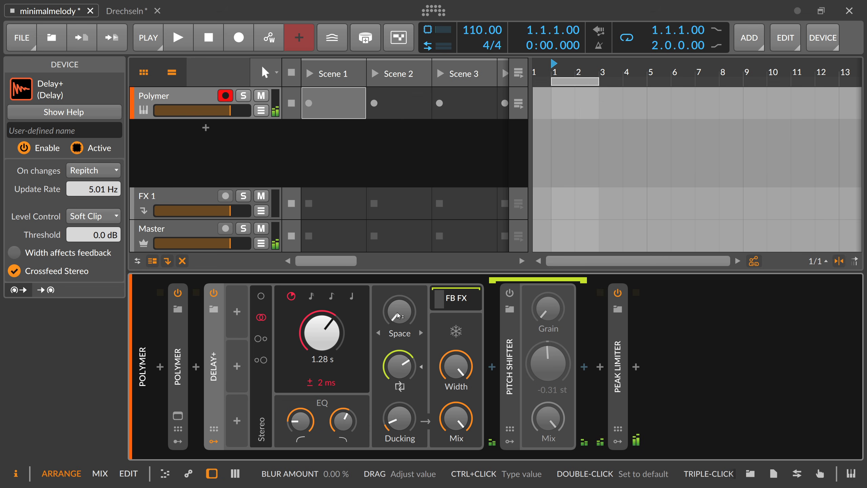
Switch the blur character to Soft and shorten the delay time to about 0.67 ms.
left_click(399, 333)
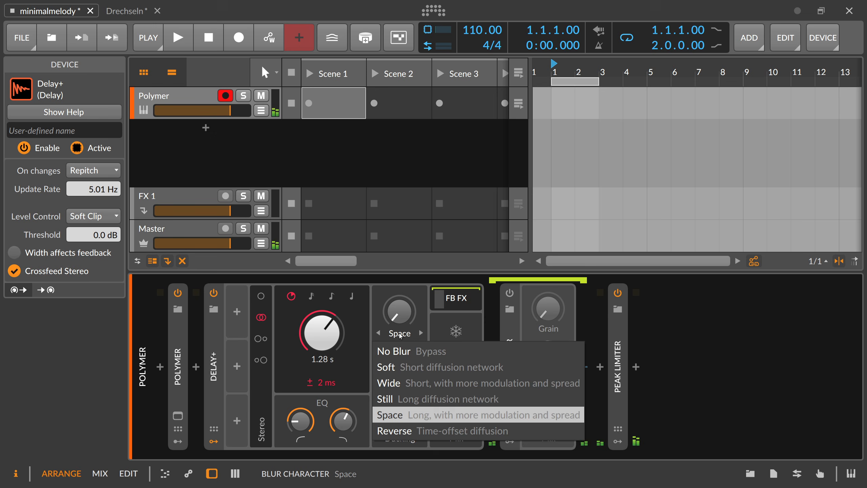
left_click(401, 369)
left_click_drag(322, 333, 322, 400)
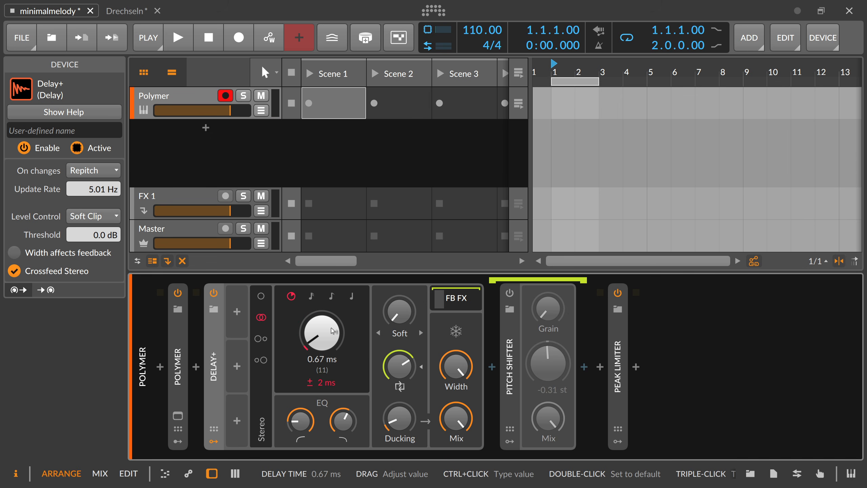
Raise the Soft blur amount well above half, with the delay time at about 0.27 ms and the feedback at about 66.8 %.
left_click_drag(399, 311, 399, 296)
left_click_drag(323, 337, 323, 340)
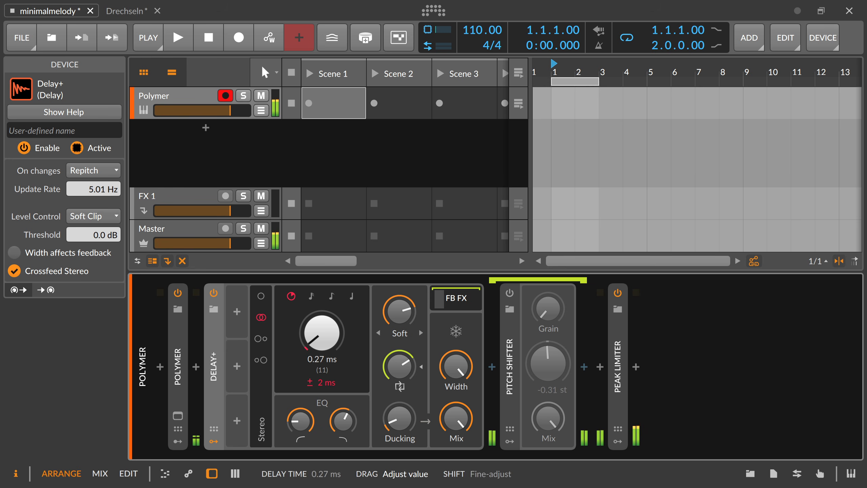
left_click_drag(400, 365, 400, 382)
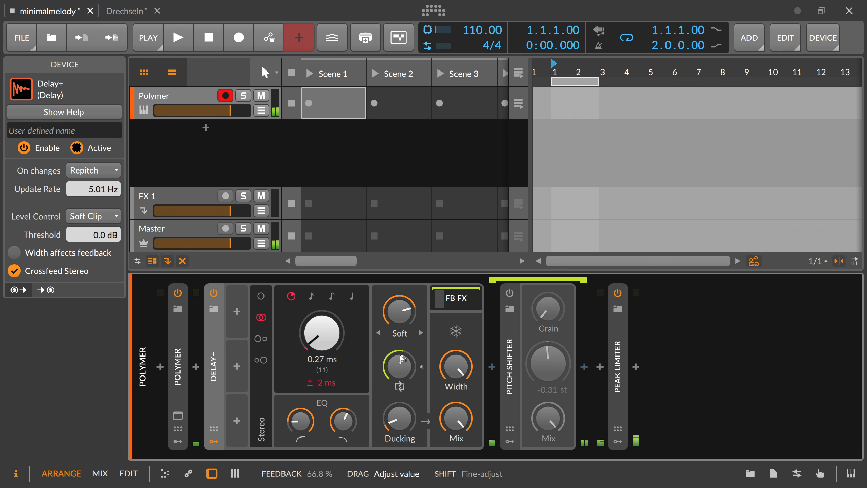
Switch the delay time to sixteenth-note units, set time changes to Fade and reduce the blur amount to 0 %.
left_click(311, 296)
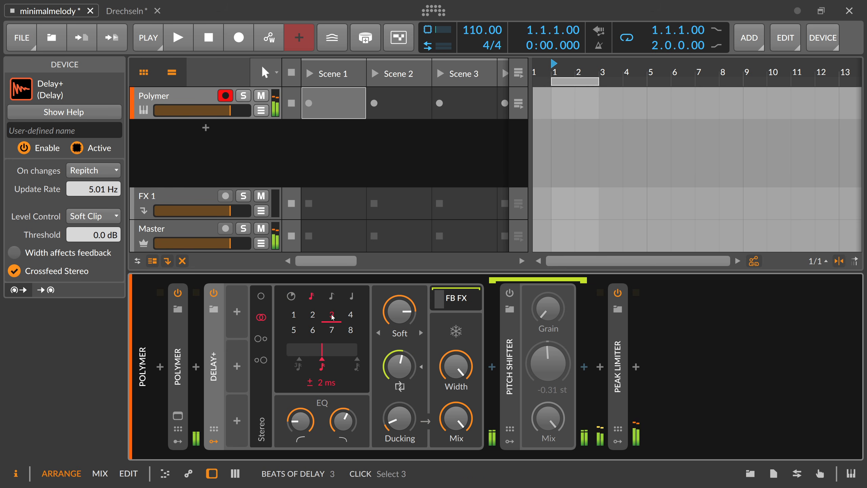
left_click(93, 170)
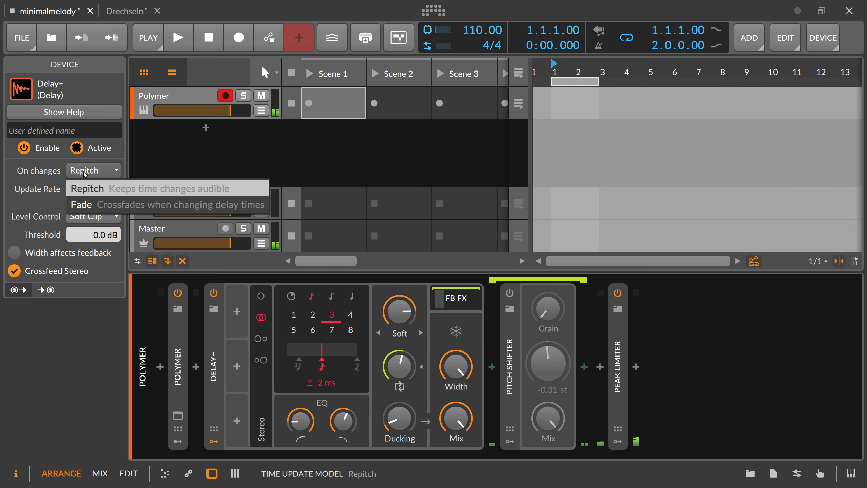
left_click(79, 203)
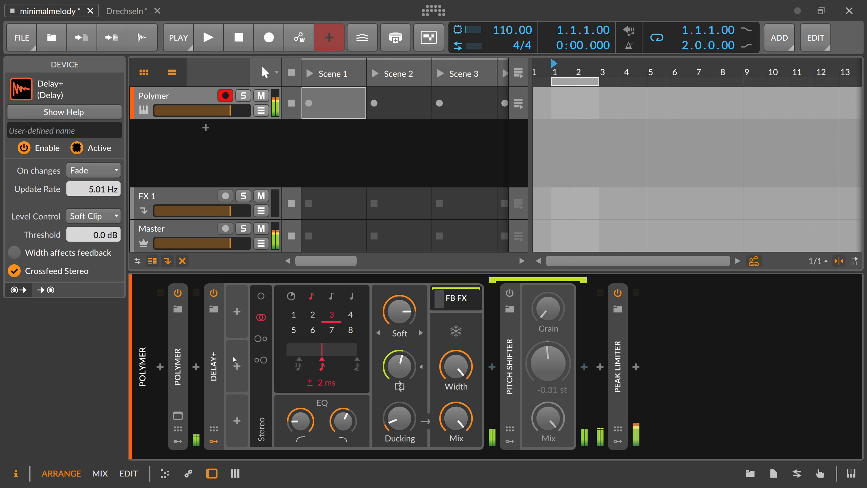
left_click_drag(399, 311, 399, 319)
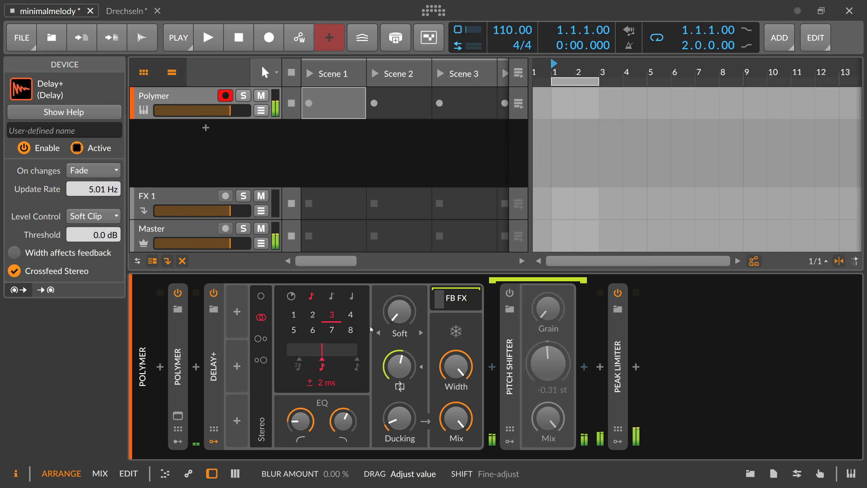
Add a Random modulator to Delay+ and map it to the delay beats at 7.000, from a base of 1 beat.
left_click(242, 313)
type("rasn")
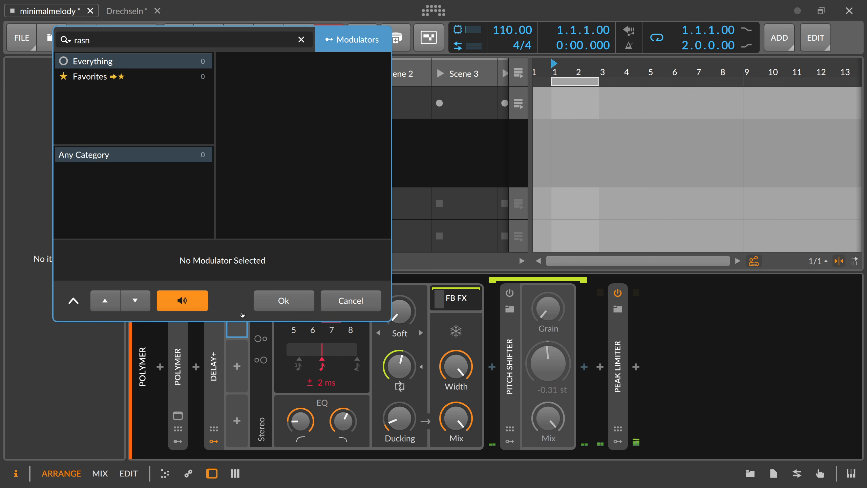
key("Down")
key("Down")
key("Return")
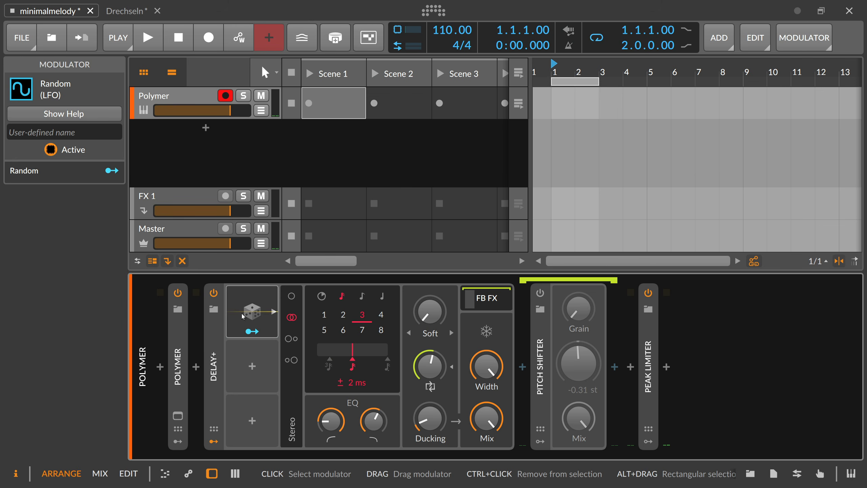
left_click(252, 331)
left_click_drag(318, 326, 319, 294)
Duplicate the Random modulator and map the copy to the delay time unit at 2.000.
left_click_drag(255, 312, 258, 366)
left_click(252, 386)
left_click_drag(334, 296, 335, 275)
Duplicate a third Random modulator, map it to the blur amount at 1.000 and choose the Wide blur character.
left_click_drag(254, 366, 256, 420)
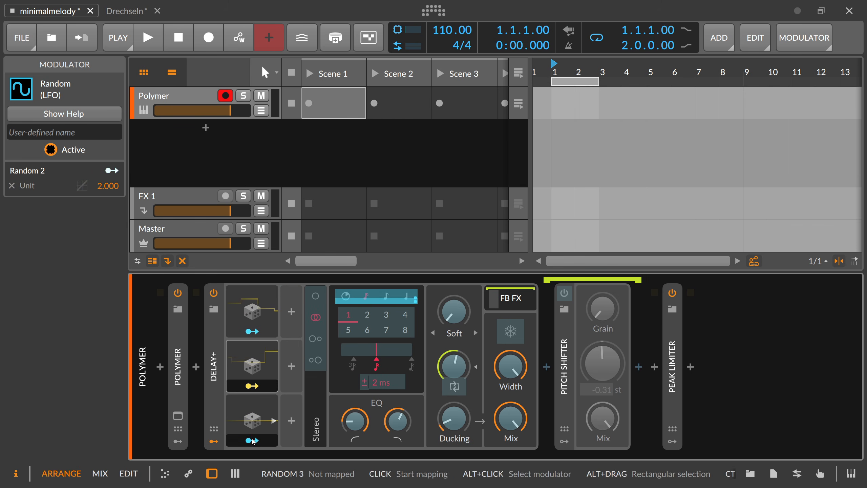
left_click(252, 441)
left_click_drag(451, 323, 450, 323)
left_click(252, 440)
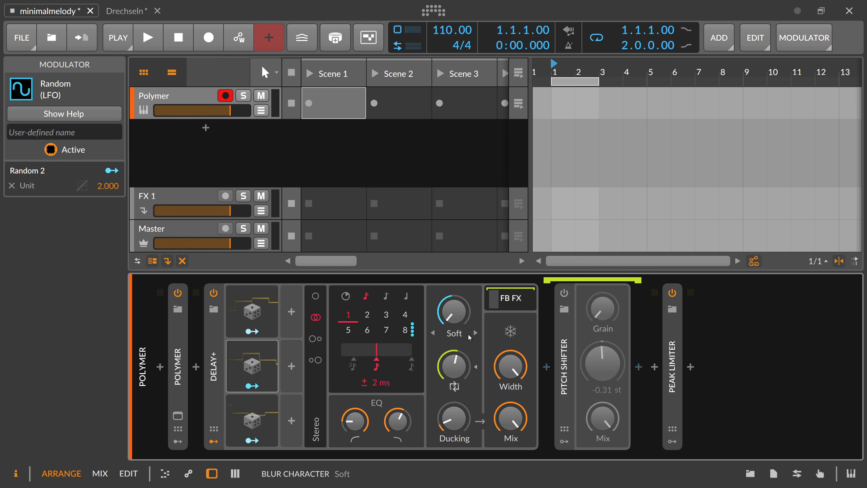
left_click(475, 333)
Set the feedback to about 60.5 % and map a fourth, duplicated Random modulator to it at 0.388.
left_click_drag(453, 367, 454, 380)
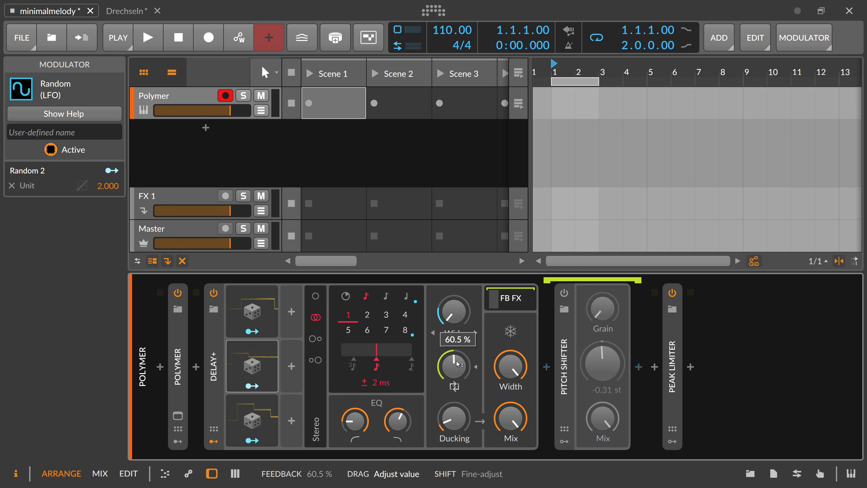
left_click_drag(263, 414, 294, 417)
left_click(306, 441)
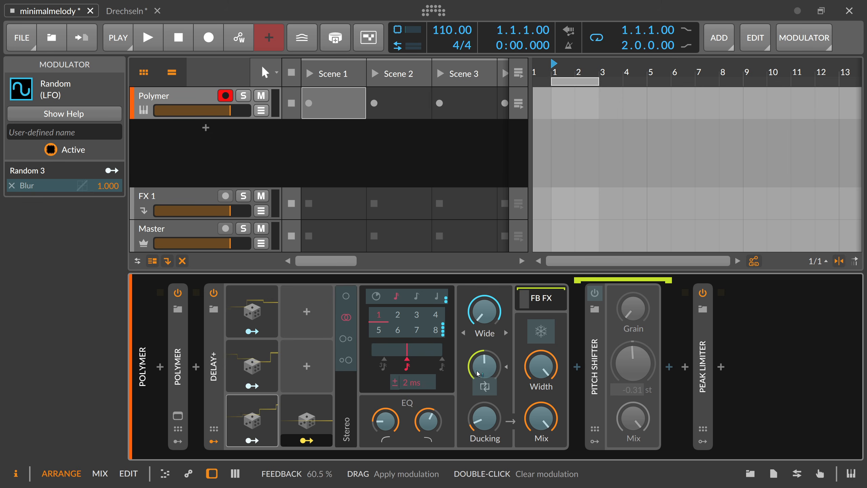
left_click_drag(478, 373, 478, 360)
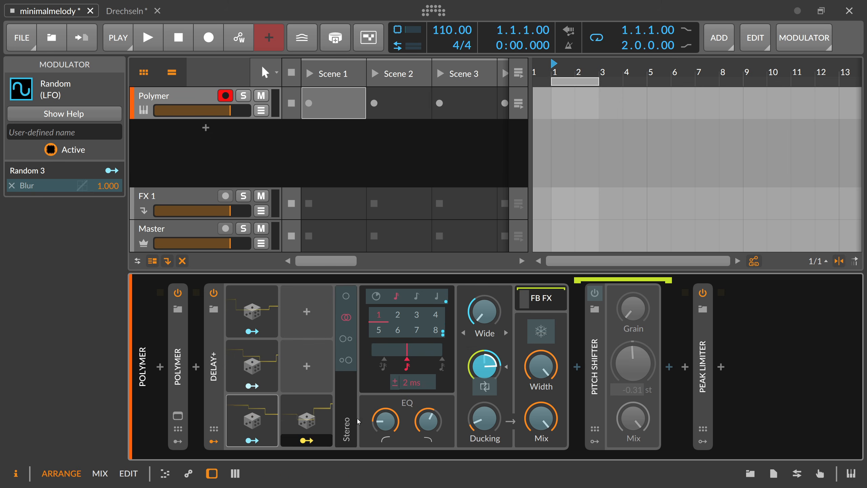
left_click(307, 440)
left_click_drag(484, 419, 484, 415)
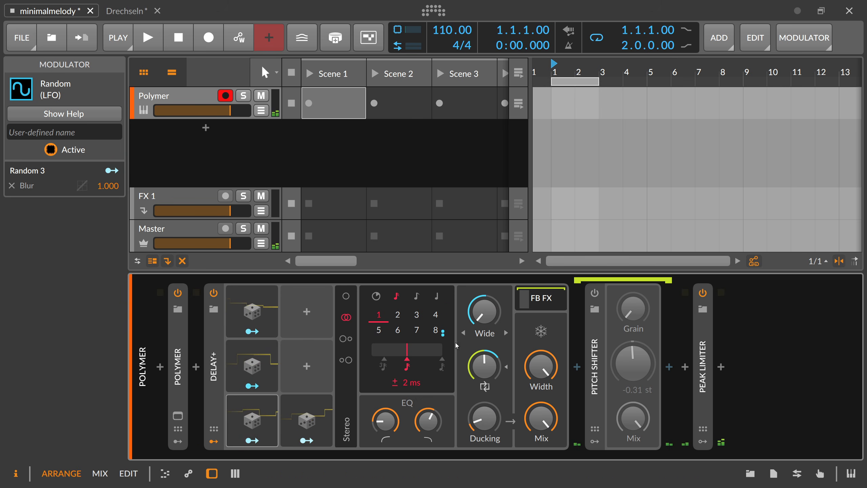
Create a clip in the Polymer track's Scene 1 slot and draw a sixteenth D#3 note at 1.1.1.
double_click(338, 100)
double_click(337, 106)
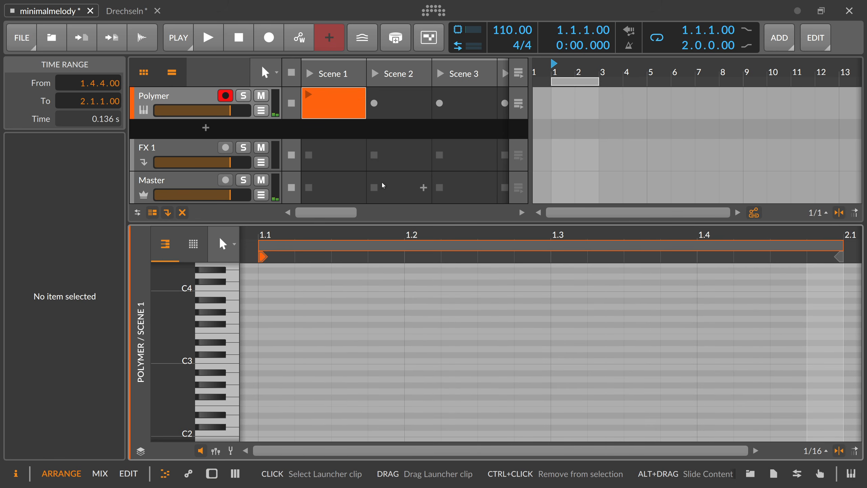
double_click(293, 344)
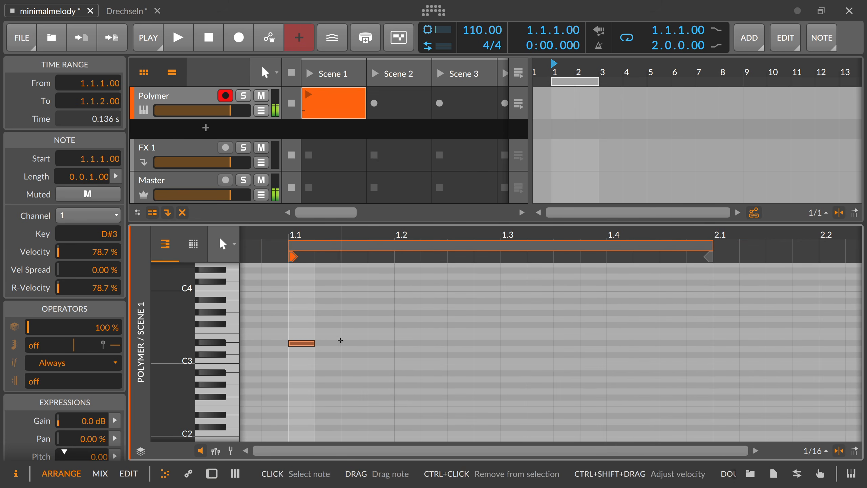
scroll(377, 315, "down", 2)
scroll(401, 318, "up", 3)
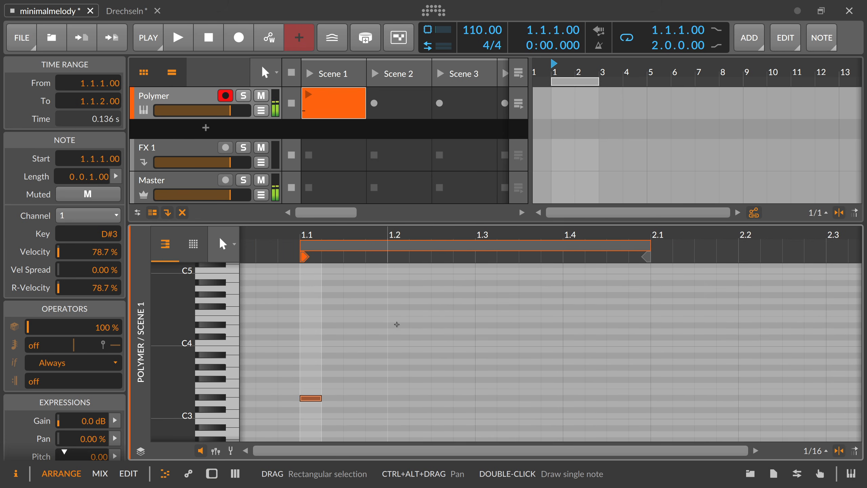
Add sixteenth notes A#3 at 1.2.1, F3 at 1.2.4, F#3 at 1.3.1 and G#3 at 1.3.3.
left_click(397, 324)
double_click(398, 355)
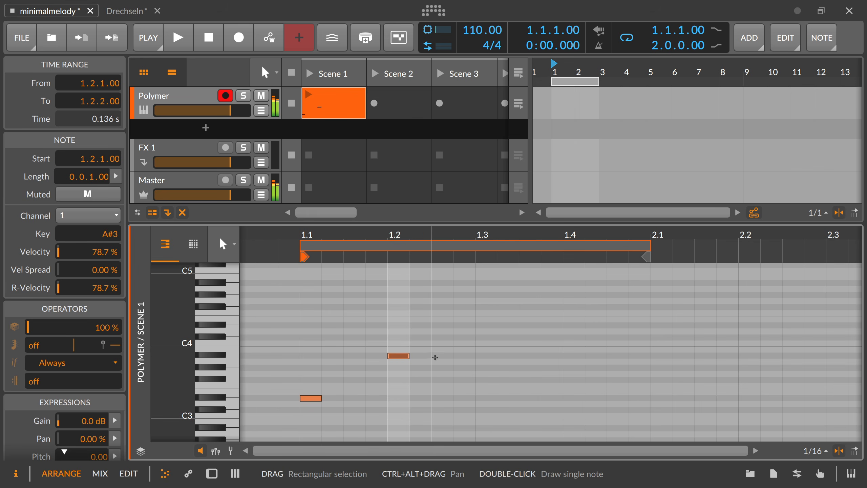
double_click(464, 386)
double_click(487, 380)
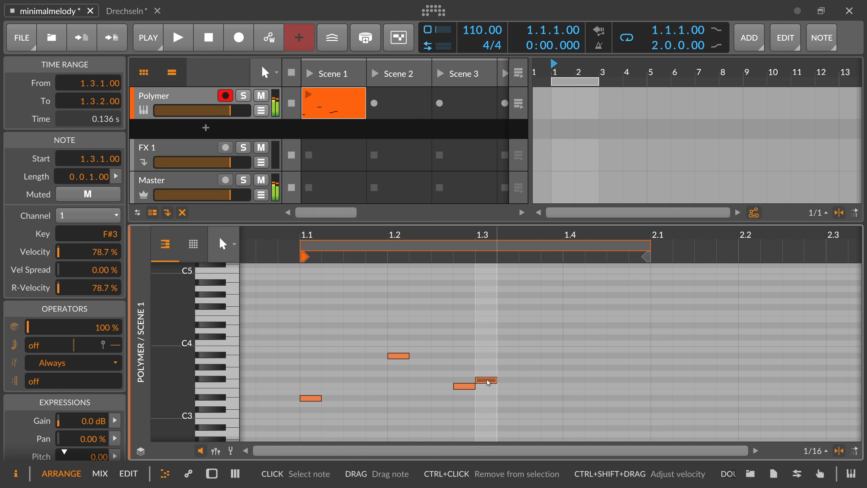
double_click(531, 367)
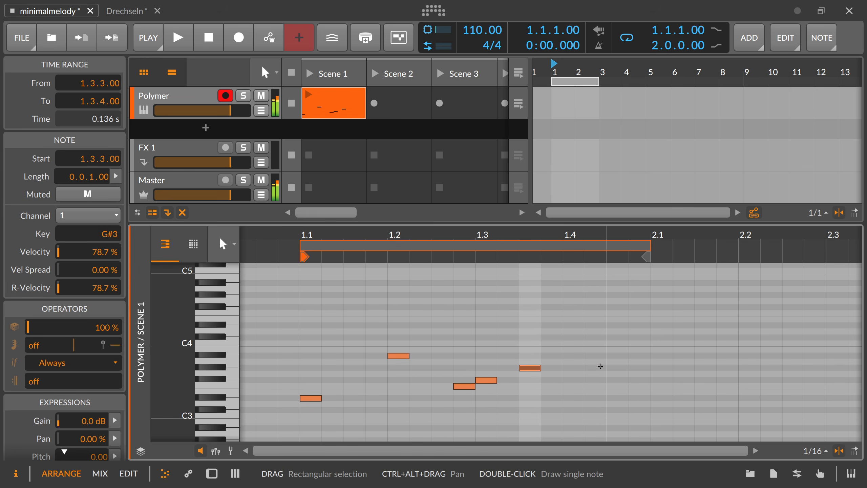
Stretch the Scene 1 clip and its notes to double length, then launch the clip.
scroll(474, 236, "down", 2)
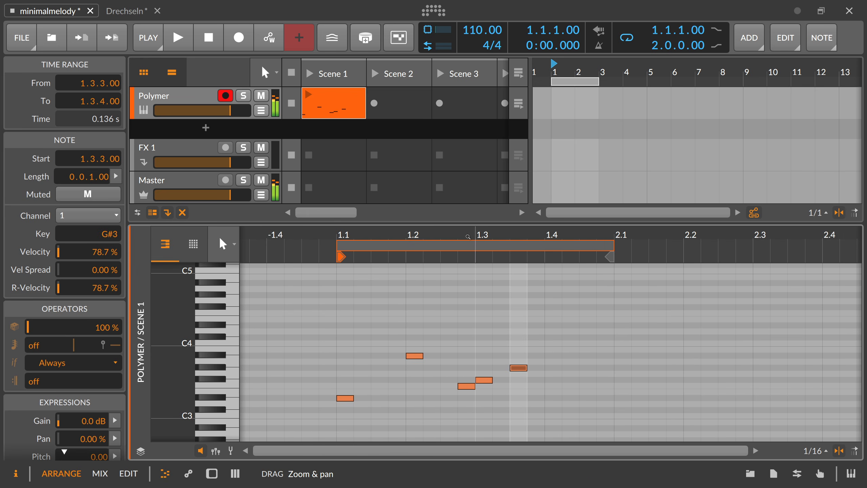
right_click(337, 106)
left_click(385, 254)
left_click(308, 94)
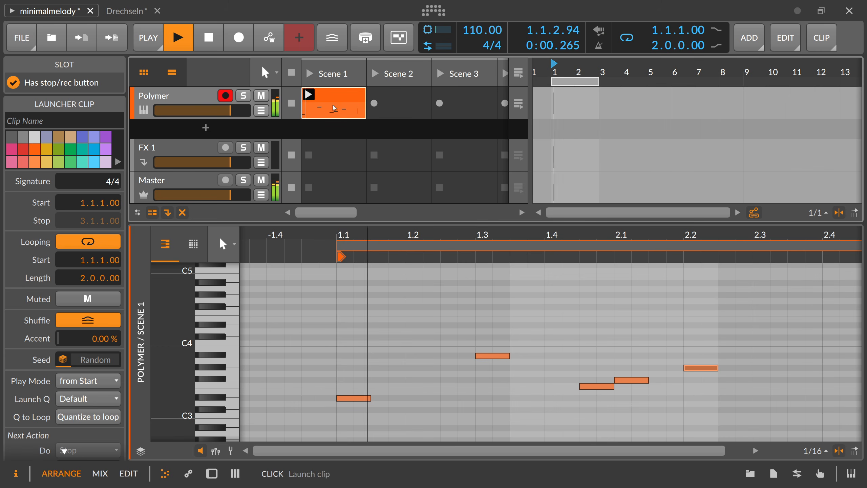
Return to the Polymer device chain and set the Delay+ update rate to 3.31 Hz.
left_click_drag(544, 73, 548, 110)
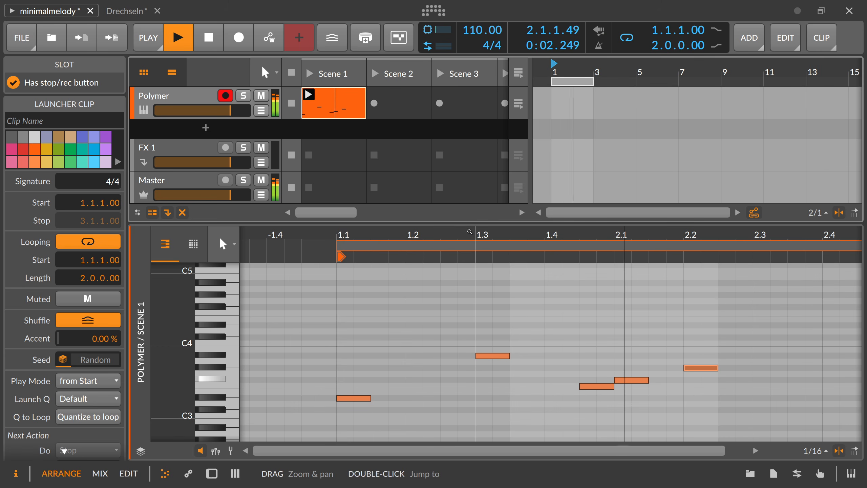
left_click_drag(475, 236, 428, 270)
double_click(200, 97)
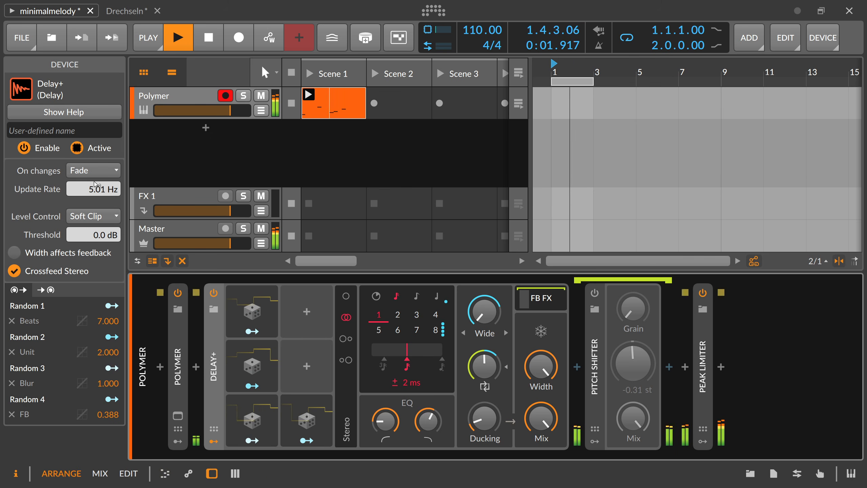
left_click_drag(94, 189, 93, 204)
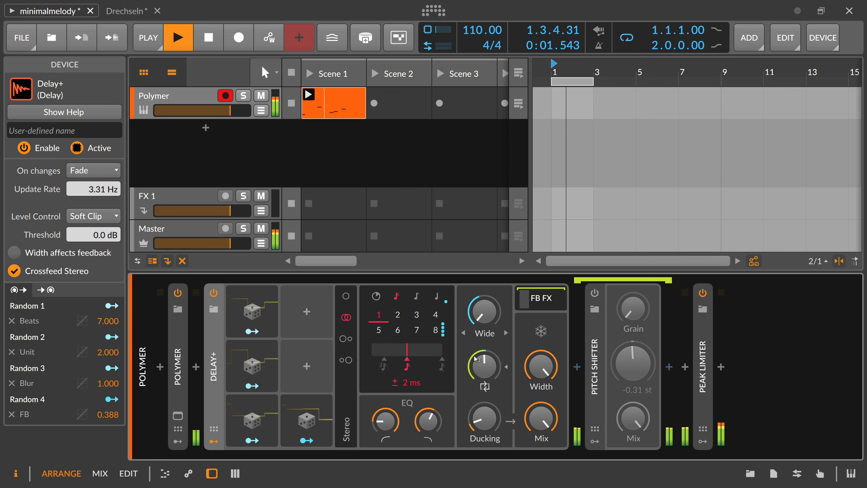
left_click_drag(484, 365, 484, 365)
left_click_drag(484, 418, 484, 418)
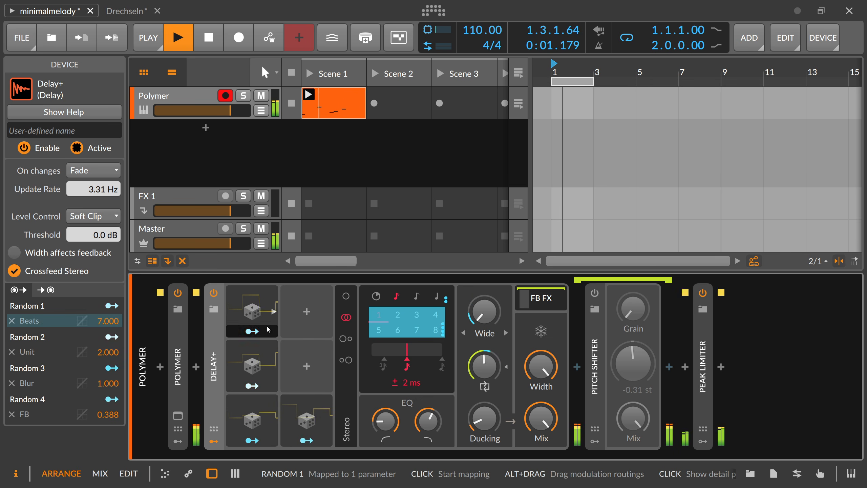
Work through the four Random modulators of Delay+ and set the smoothing of Random 4 to about 10 %.
left_click(260, 318)
mouse_move(341, 352)
left_mouse_down()
mouse_move(341, 343)
mouse_move(337, 357)
left_mouse_up()
left_click(270, 366)
left_click(252, 420)
left_click(265, 405)
left_click(307, 420)
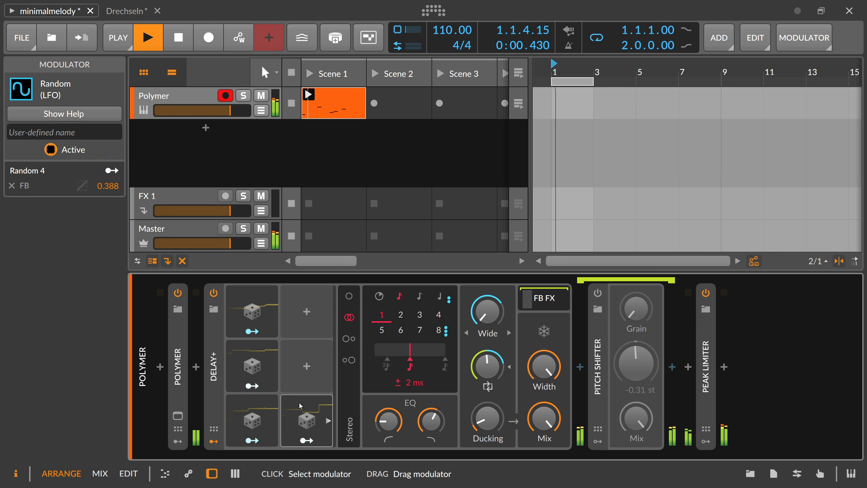
left_click_drag(389, 313, 389, 313)
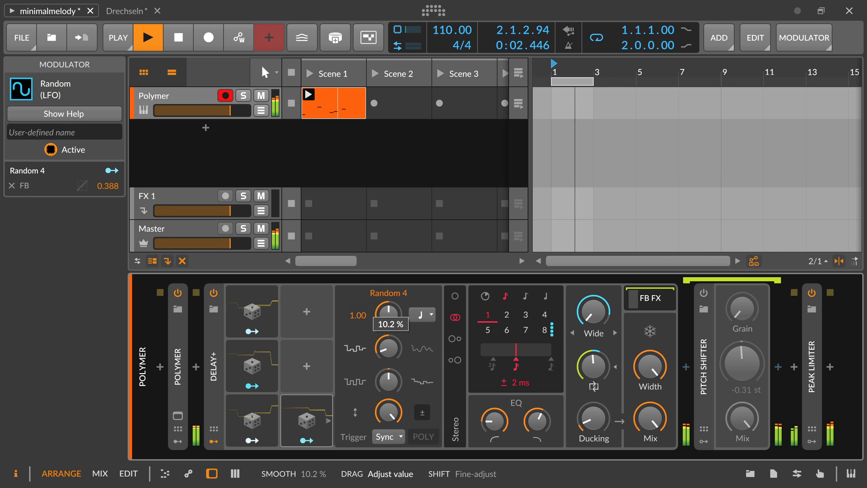
left_click_drag(391, 350, 392, 349)
mouse_move(392, 349)
left_mouse_down()
mouse_move(375, 355)
mouse_move(389, 350)
left_mouse_up()
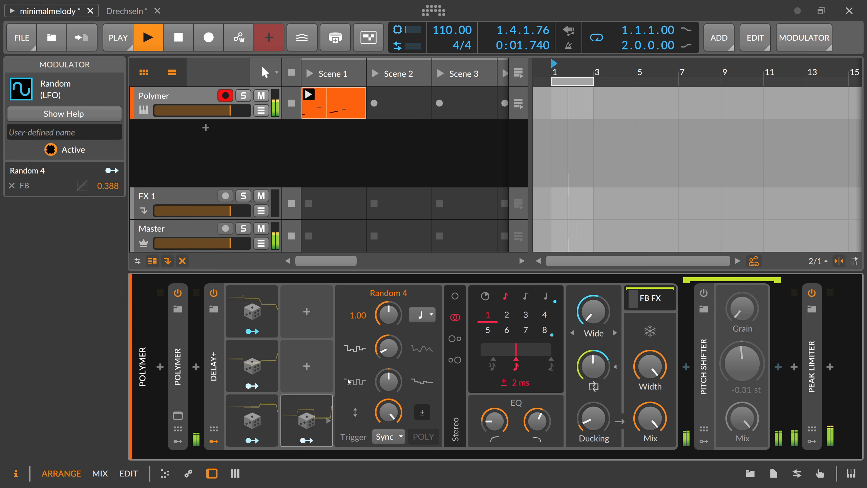
left_click(320, 408)
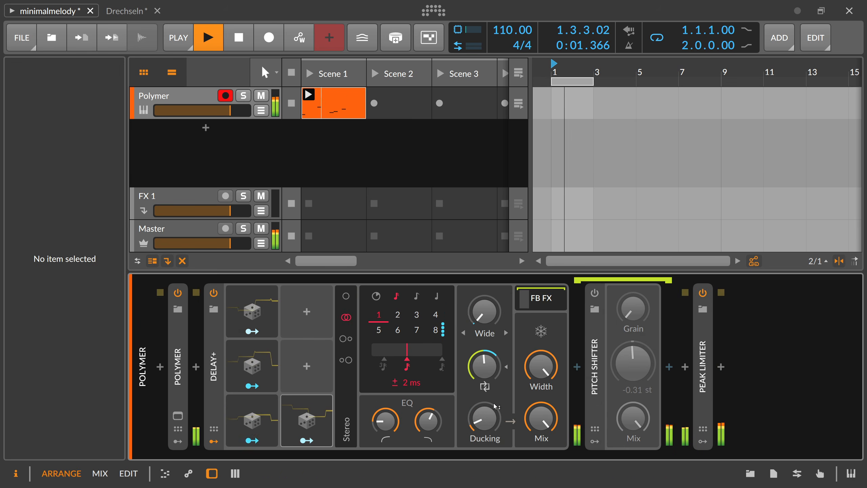
Duplicate Random 4 into the slot above it, map the copy to the Delay+ infinite-hold control at 1.000 and keep its rate at quarter notes.
left_click_drag(323, 416, 308, 369)
left_click(306, 385)
left_click(308, 363)
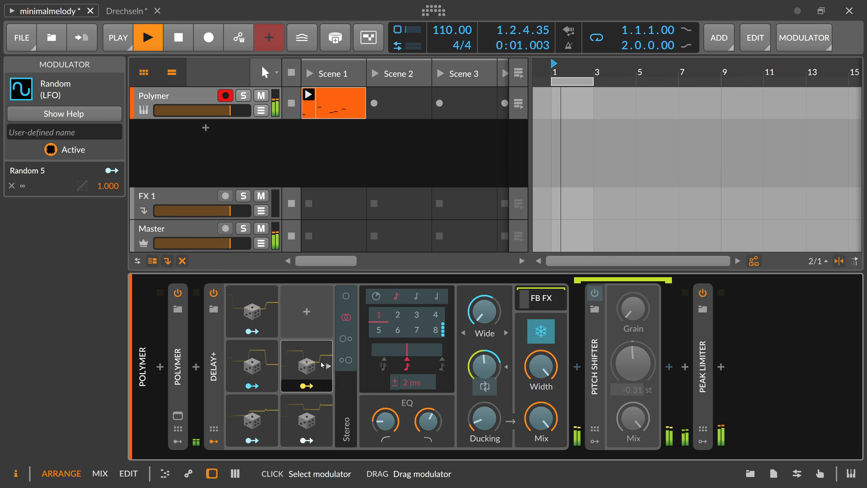
left_click(421, 316)
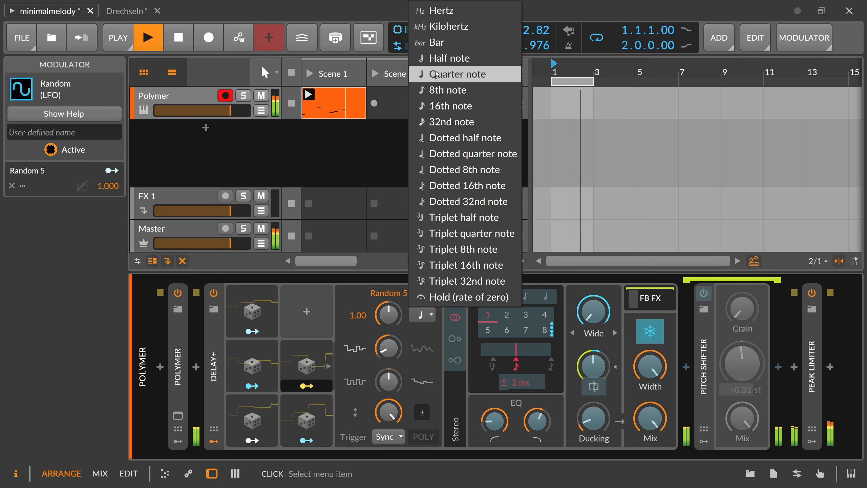
left_click(425, 74)
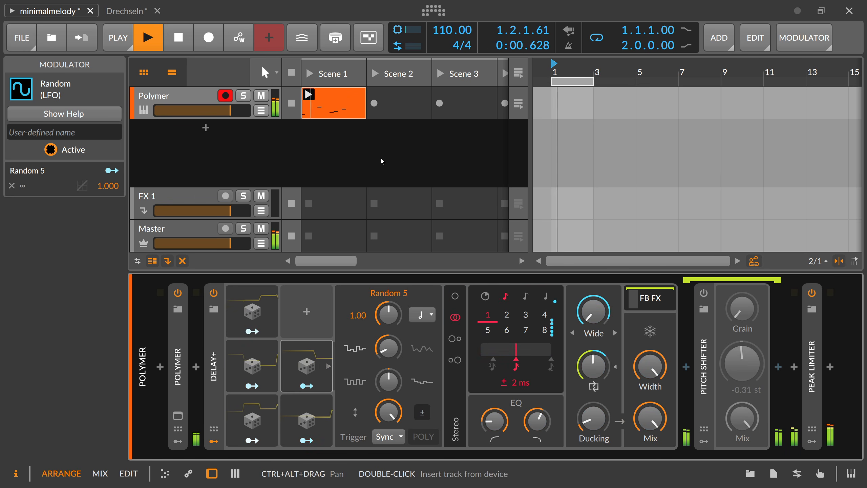
Open the Scene 1 clip and add sixteenth notes G#4 at 1.2.2 and D#2 at 1.1.3.
double_click(338, 106)
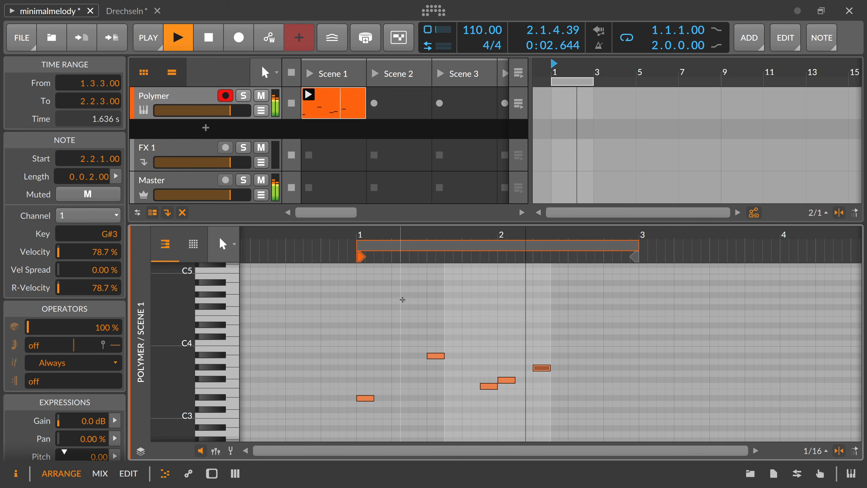
double_click(404, 295)
scroll(454, 419, "down", 3)
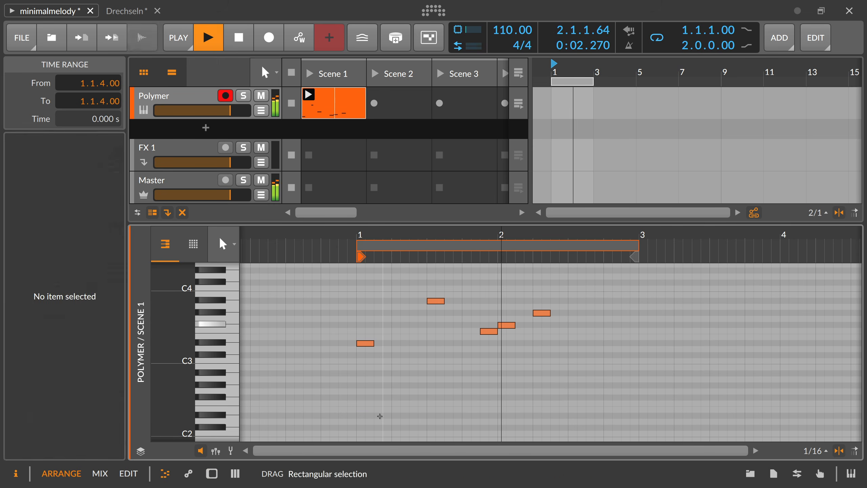
double_click(383, 415)
Add sixteenth notes G#2 at 1.4.1 and A#2 at 1.3.4 to the clip.
scroll(389, 409, "up", 3)
scroll(391, 406, "down", 6)
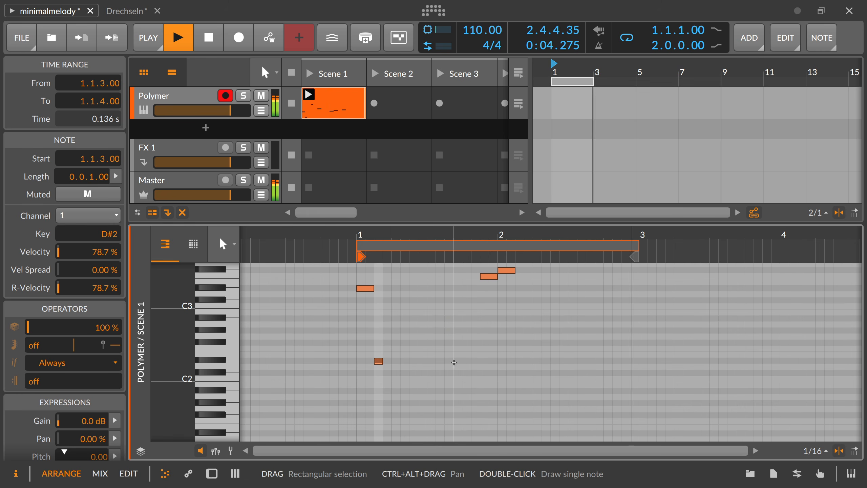
double_click(458, 331)
scroll(459, 335, "up", 6)
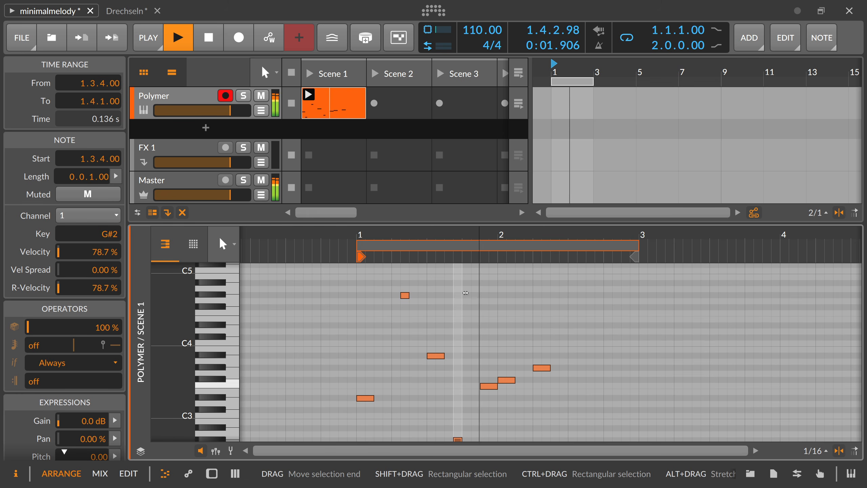
left_click_drag(461, 236, 431, 240)
scroll(431, 287, "down", 3)
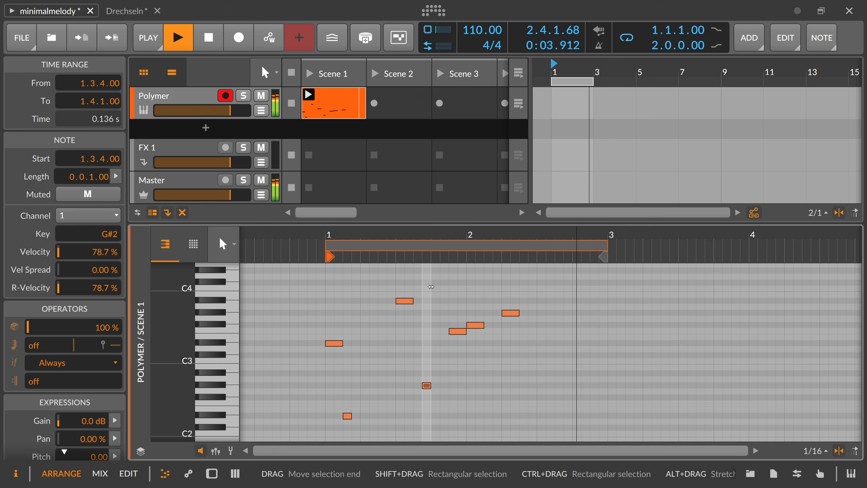
key("Right")
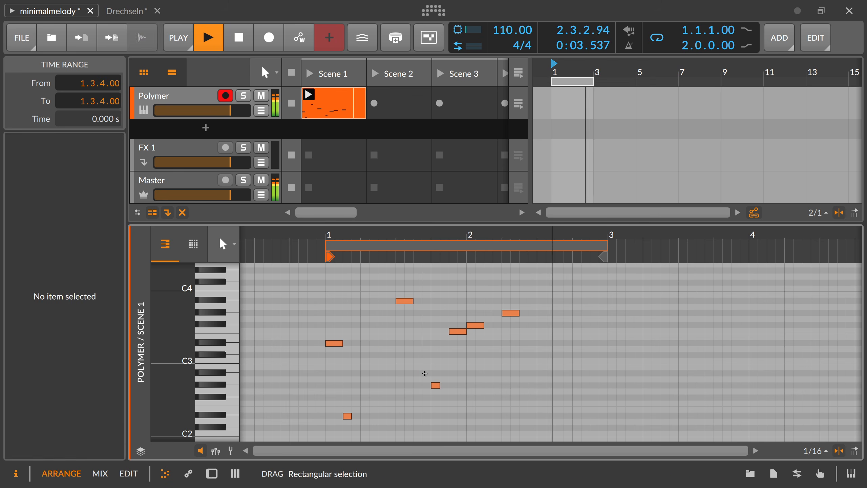
double_click(426, 373)
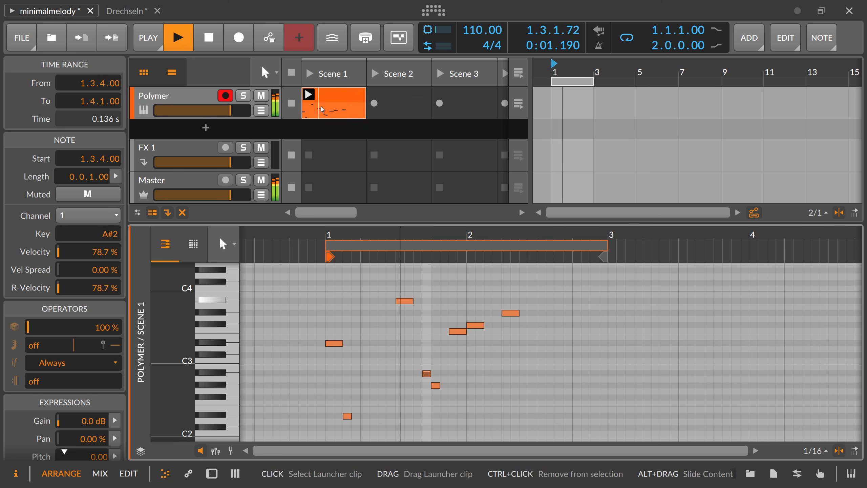
Return to the Polymer device chain and set the Delay+ feedback to about 49 % and Mix to about 55 %, with slightly more ducking.
double_click(184, 102)
left_click_drag(596, 367, 594, 368)
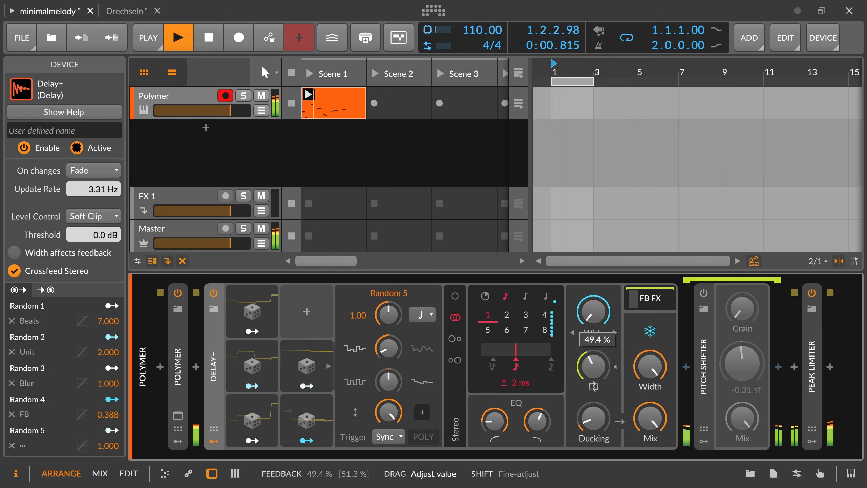
left_click_drag(594, 419, 594, 415)
left_click_drag(650, 418, 650, 431)
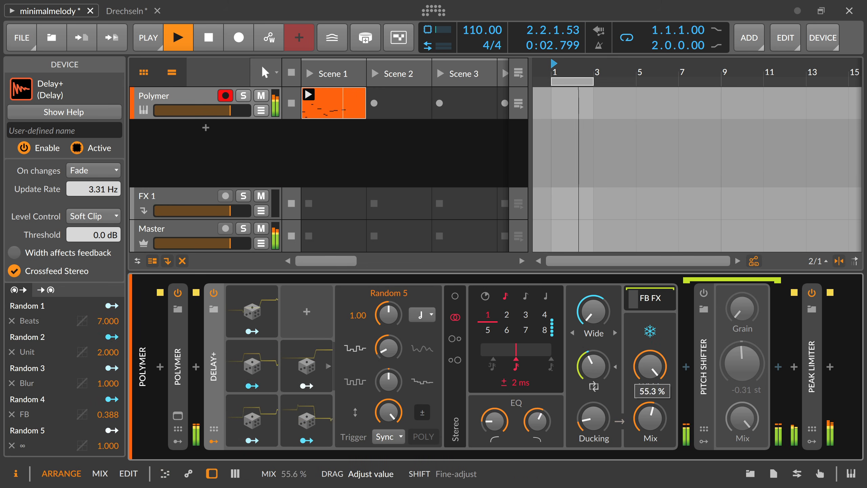
Set the Delay+ Mix to about 46 % and raise the Wide blur amount.
left_click_drag(650, 366, 650, 364)
left_click_drag(594, 418, 594, 417)
left_click_drag(650, 418, 651, 418)
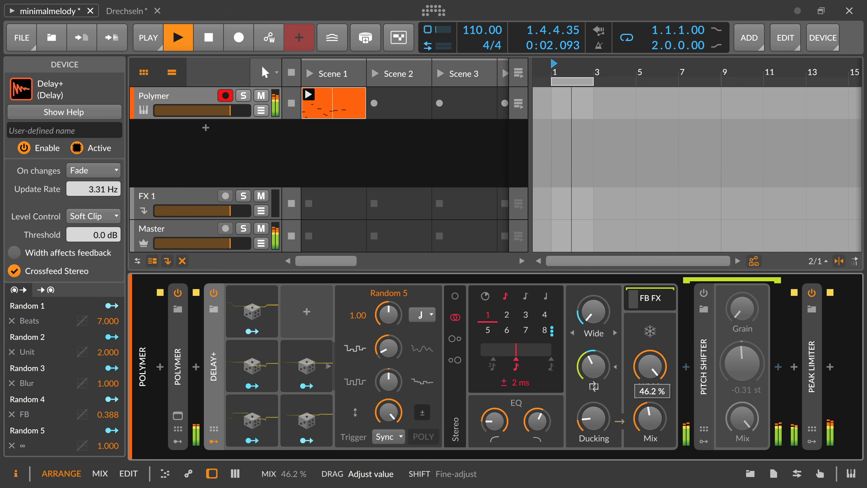
left_click_drag(594, 312, 594, 313)
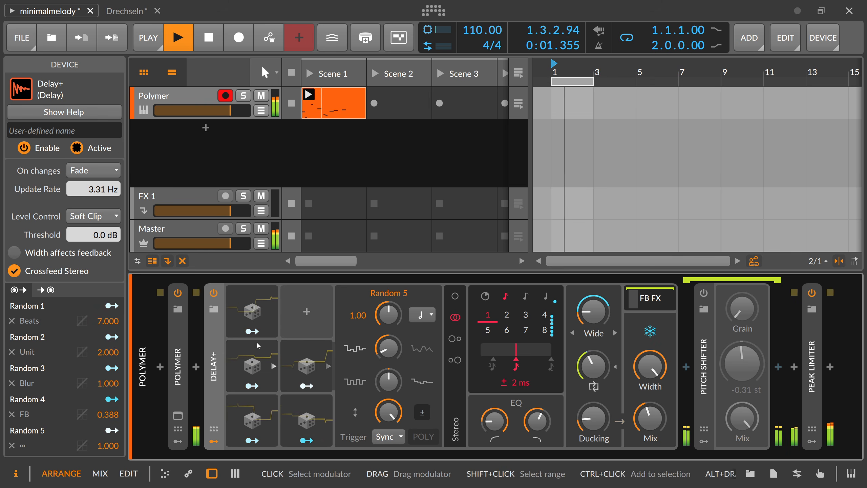
Close the settings of Random 5 and set the Delay+ Mix to 48.7 %.
left_click(310, 367)
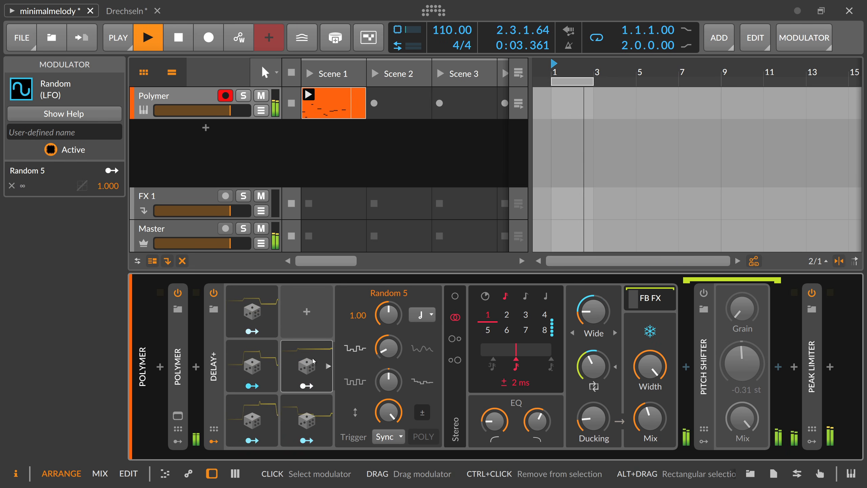
left_click(312, 364)
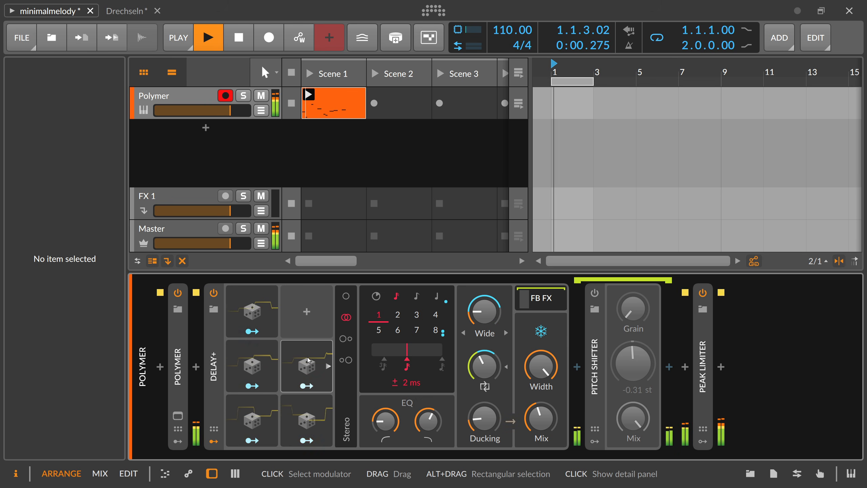
left_click_drag(541, 418, 540, 418)
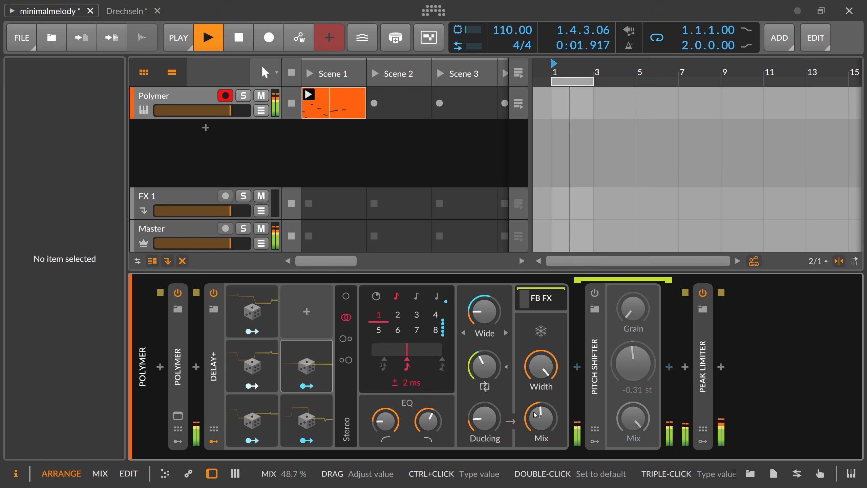
Expand the Polymer synth and set its wavetable oscillator to 16 unison voices.
double_click(177, 366)
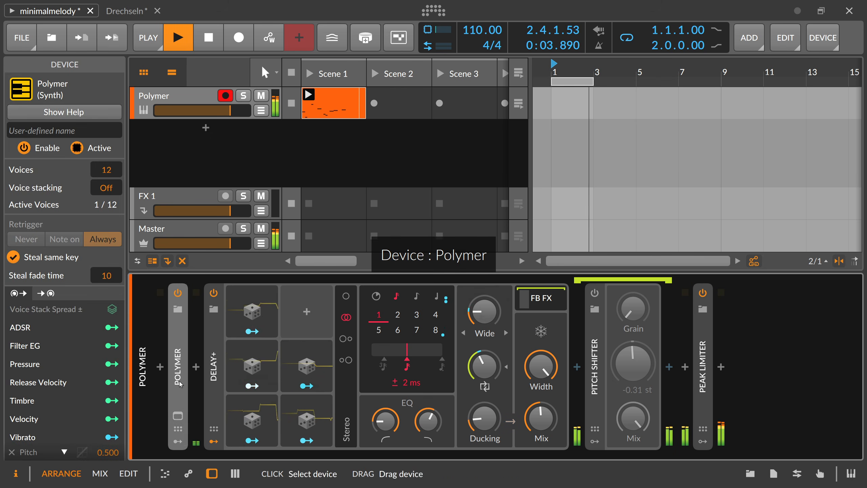
left_click_drag(327, 350, 327, 346)
left_click(344, 295)
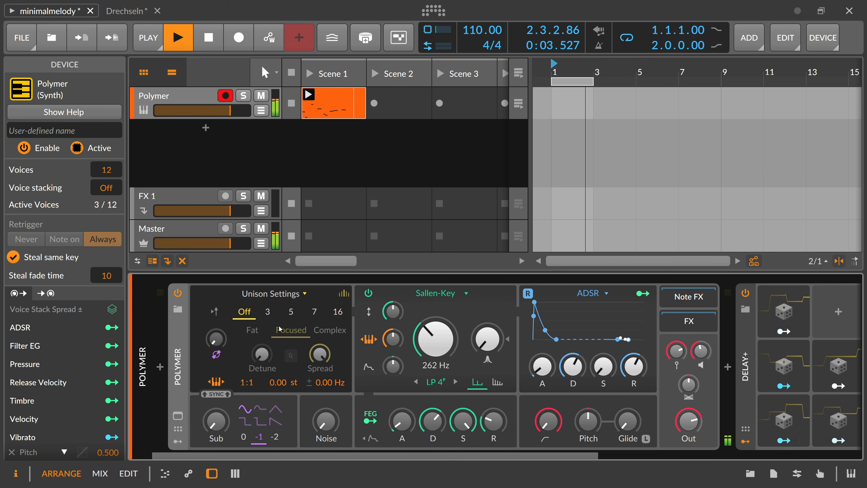
left_click(338, 312)
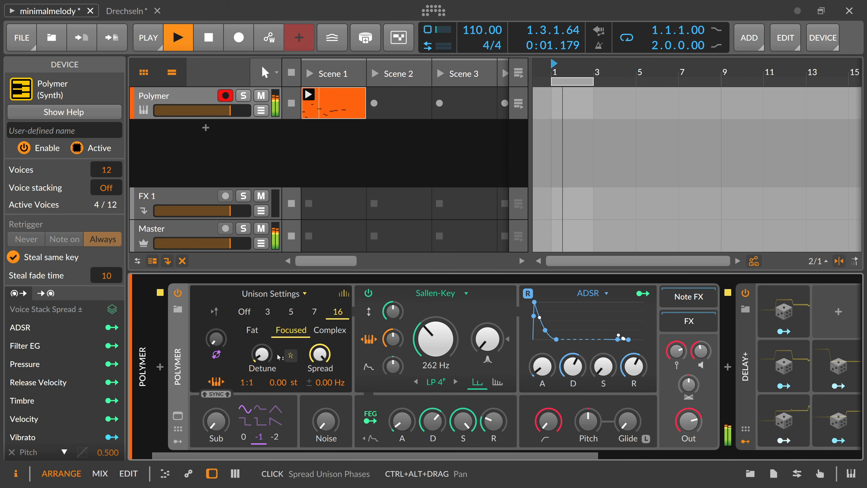
Return to the wavetable view, choose the last of its three mode options and raise the table index above 20 %.
left_click(344, 294)
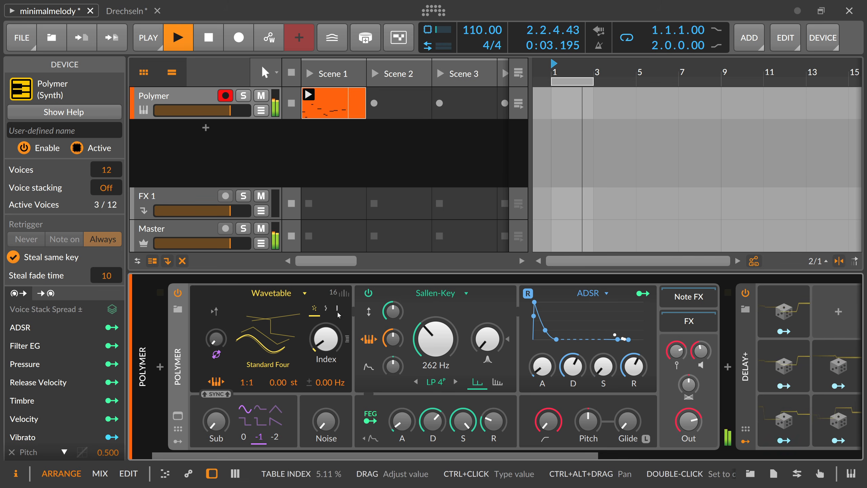
left_click(338, 311)
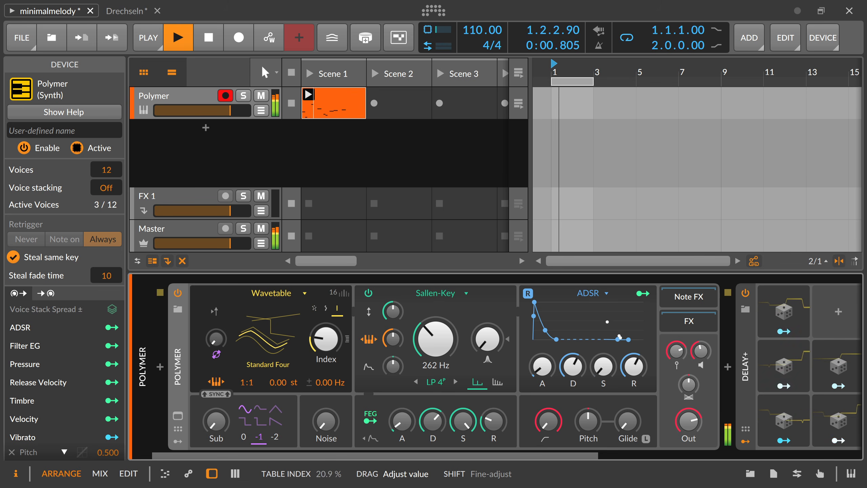
left_click(344, 293)
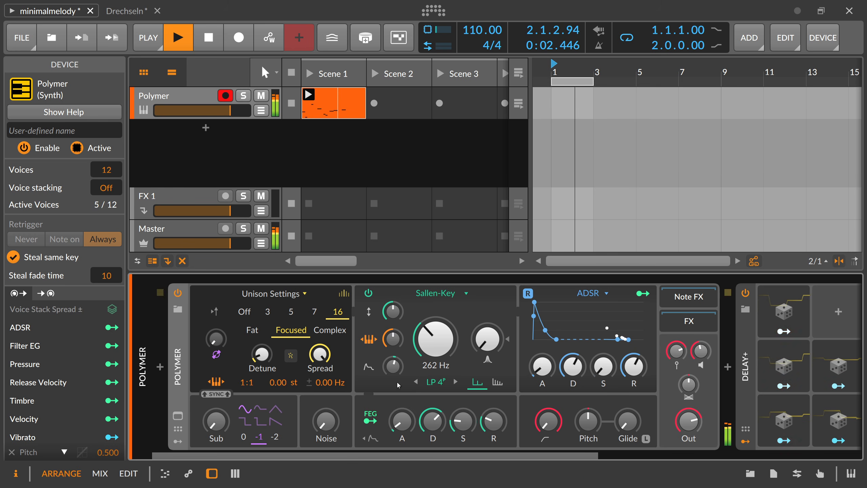
left_click(343, 294)
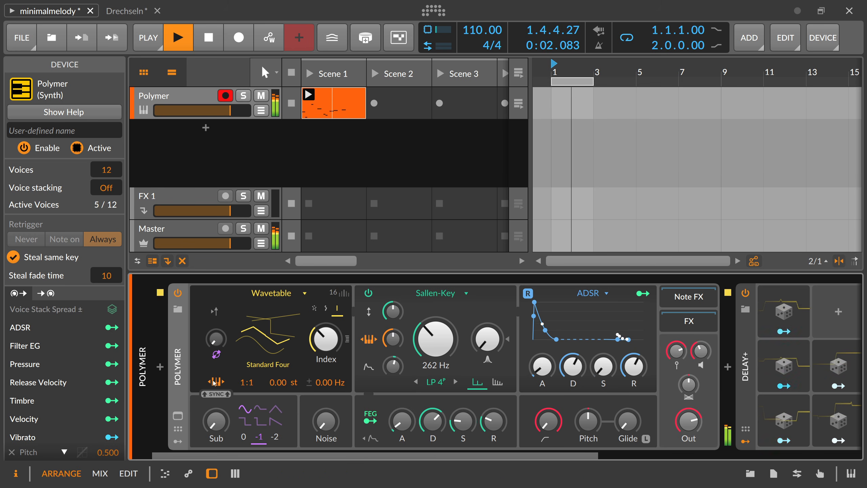
Collapse the Polymer synth and lower the Delay+ feedback below 50 %.
scroll(214, 383, "down", 5)
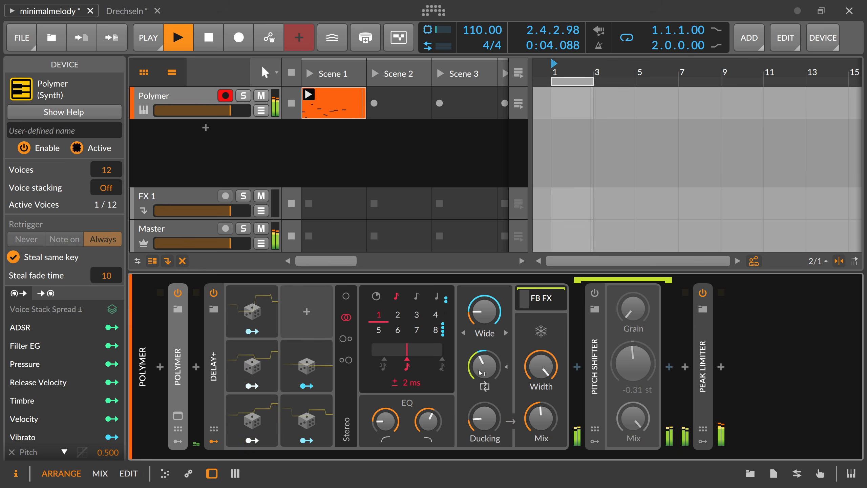
left_click_drag(480, 372, 480, 376)
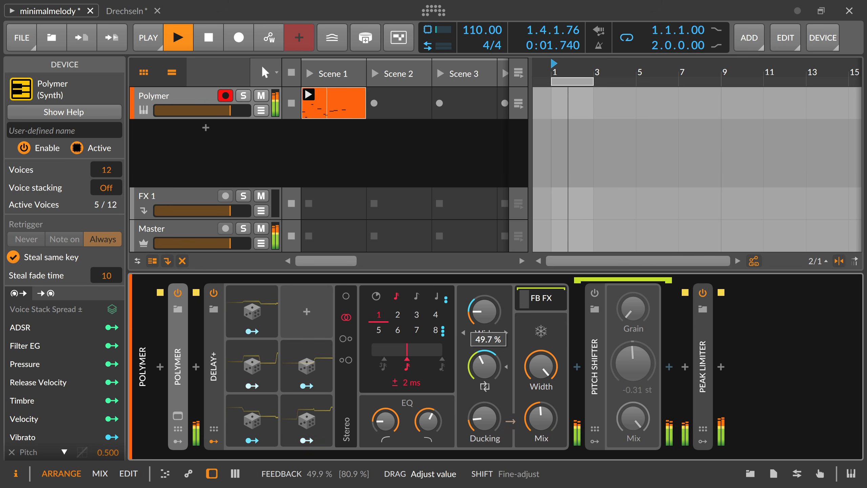
Enable the Pitch Shifter in the Delay+ feedback chain, reduce its Mix to about half and set the pitch shift to -0.01 st.
left_click(603, 311)
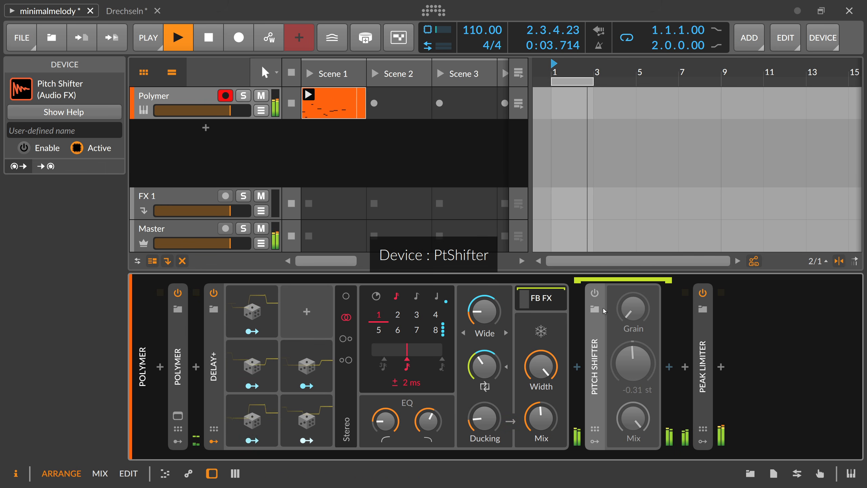
left_click(595, 292)
left_click_drag(633, 419, 633, 434)
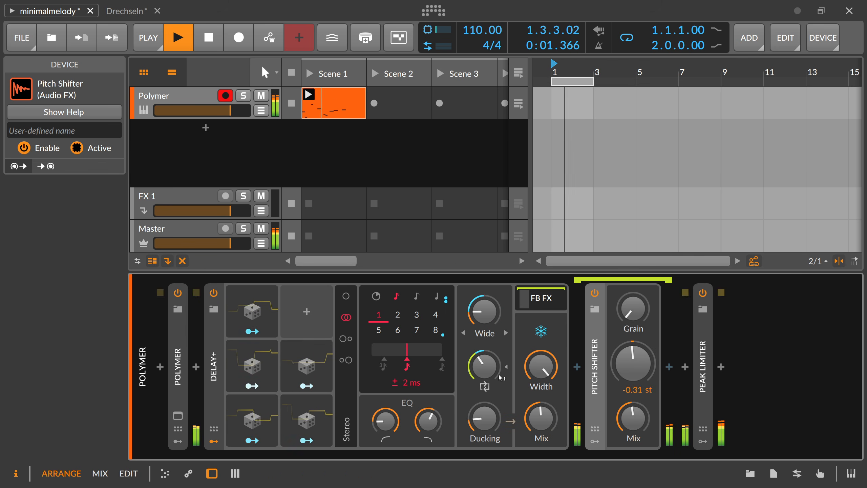
left_click_drag(633, 362, 634, 360)
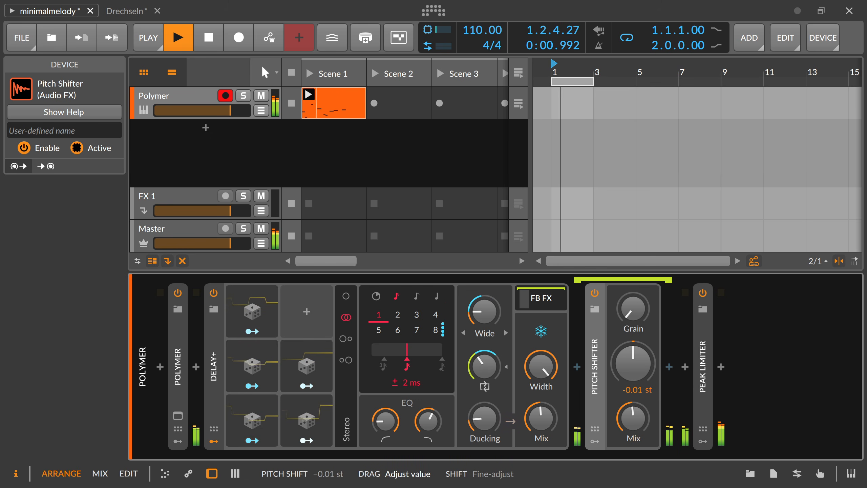
Change the Delay+ blur character to Reverse.
left_click(485, 333)
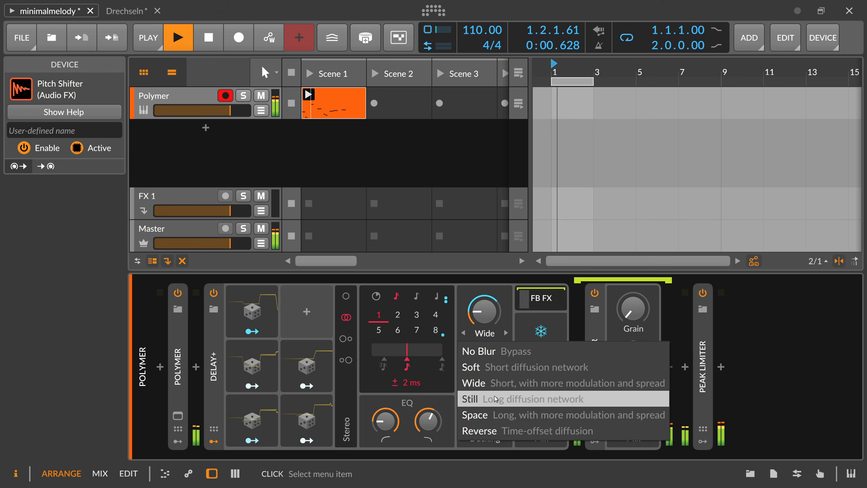
left_click(502, 430)
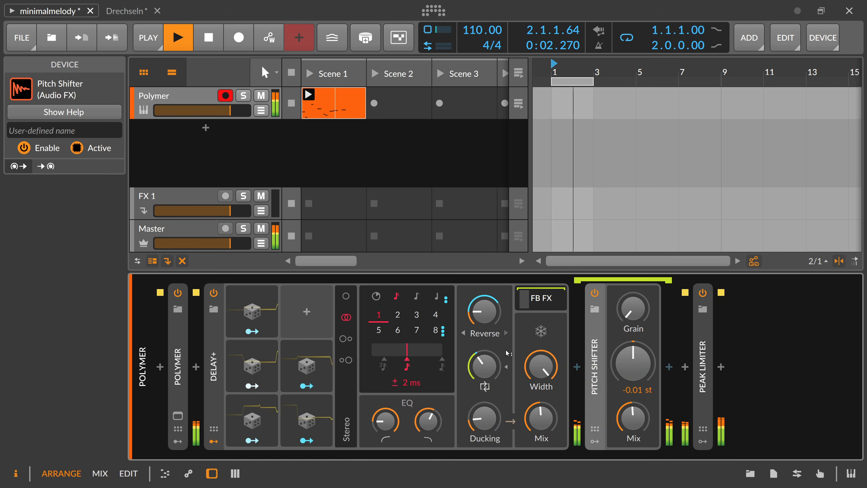
Fine-tune the Delay+ blur amount and change its blur character to Still.
left_click_drag(485, 311, 485, 309)
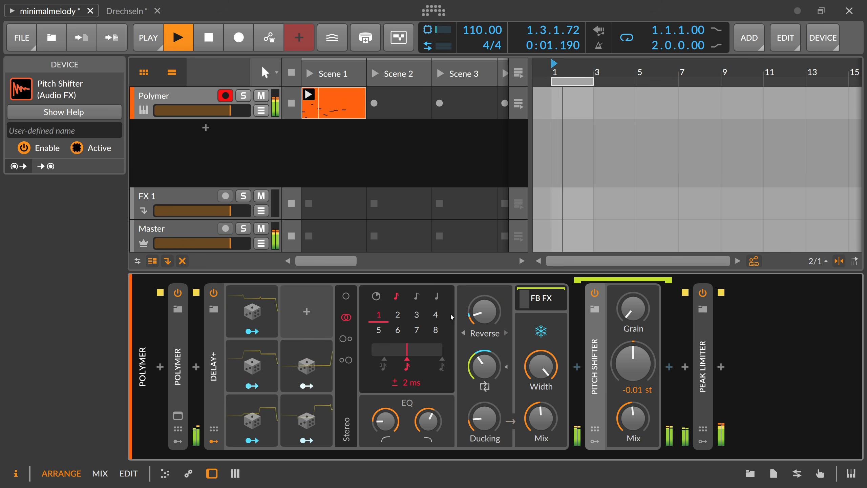
left_click(481, 333)
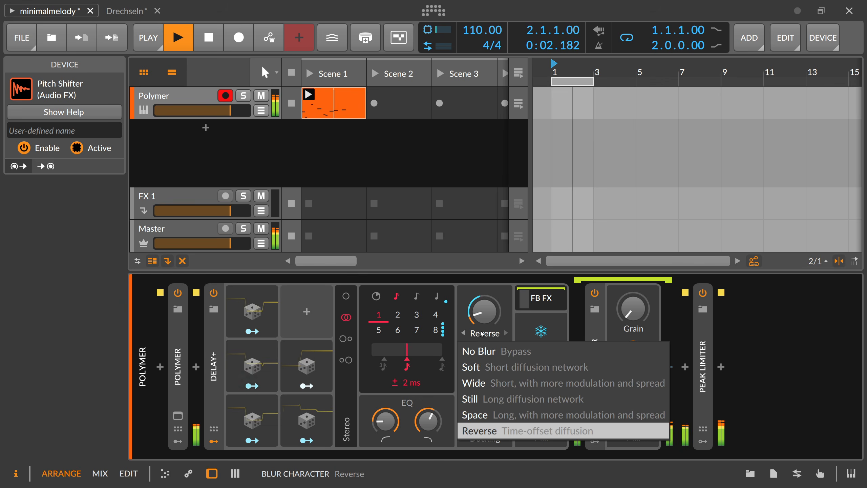
left_click(507, 402)
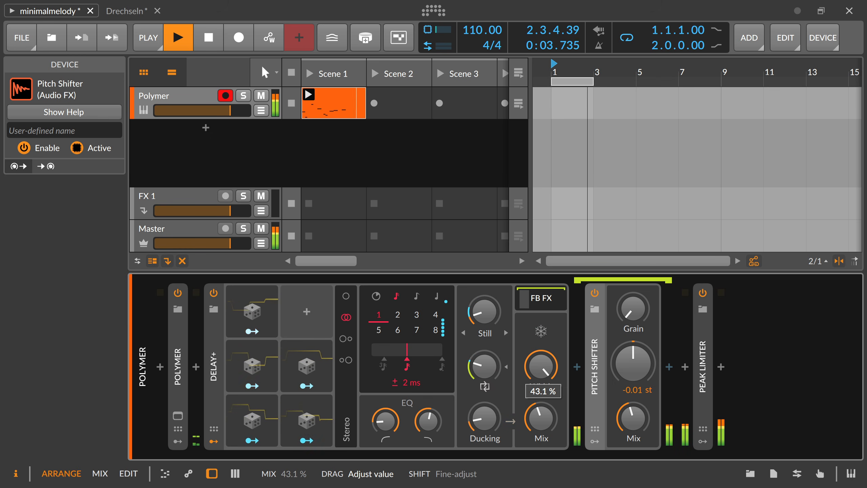
Review the level control options of Delay+ and keep Soft Clip.
left_click(224, 343)
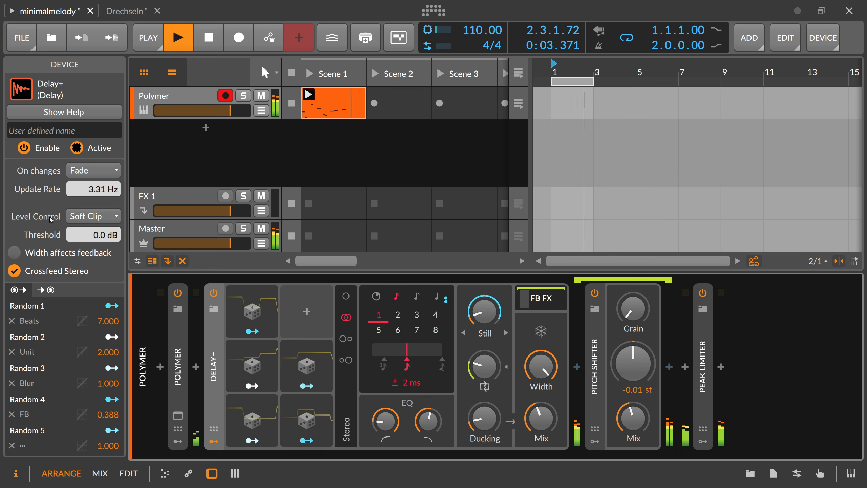
left_click(84, 218)
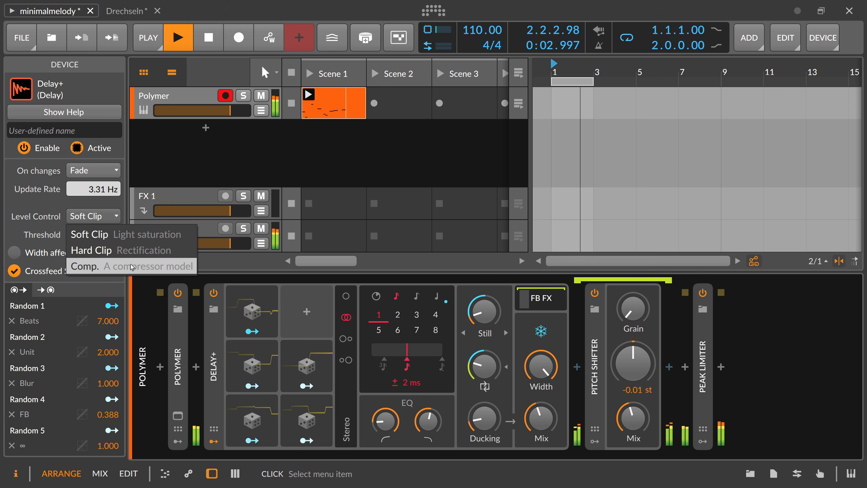
left_click(99, 236)
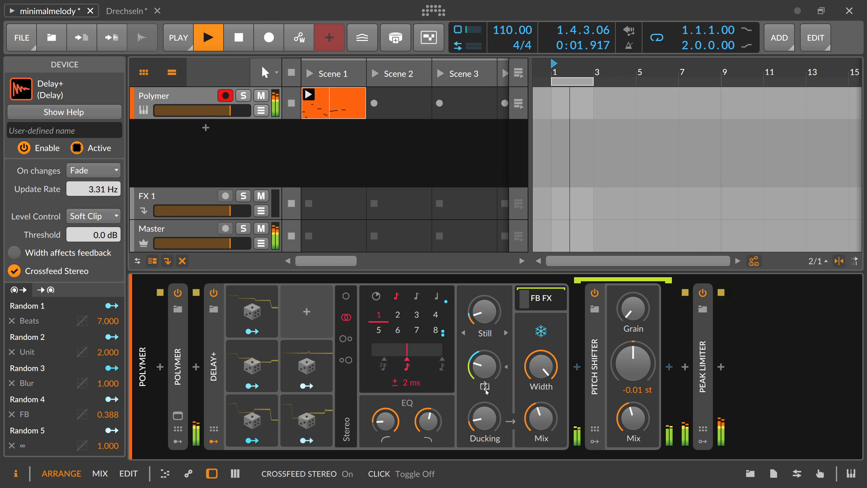
left_click(485, 388)
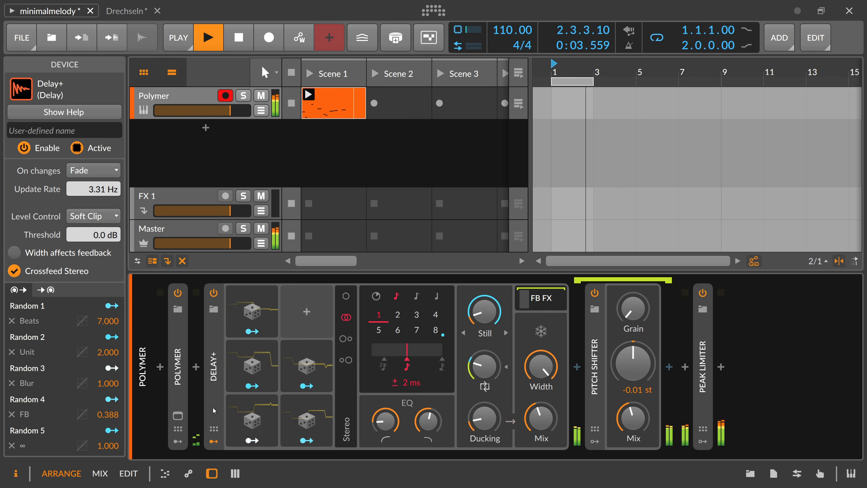
Set the feedback Pitch Shifter to -0.03 st with a Mix of 48.9 %, and slightly lower the Delay+ Mix.
left_click(264, 367)
left_click_drag(642, 378, 643, 381)
left_click_drag(634, 419, 635, 413)
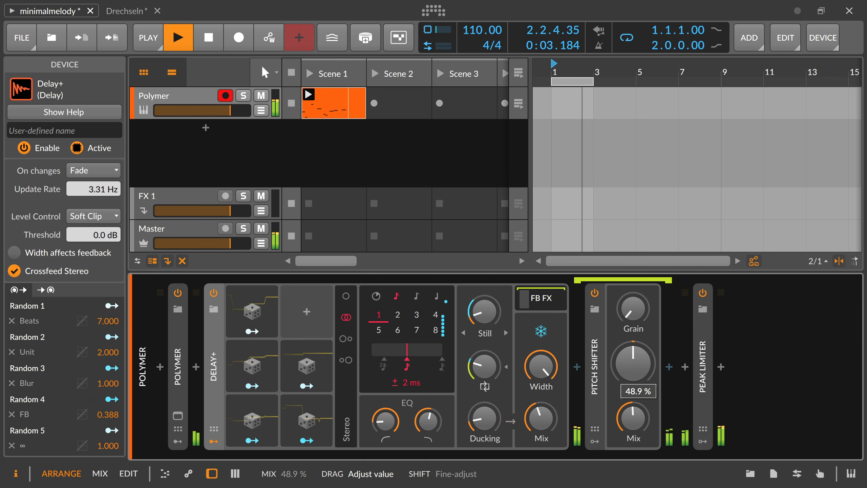
left_click_drag(542, 418, 542, 425)
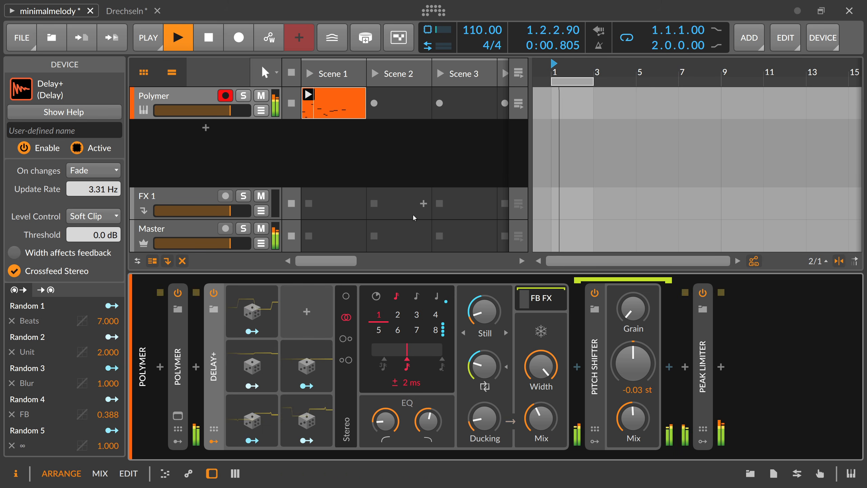
Stop playback and reselect the Delay+ device to show its settings.
key("space")
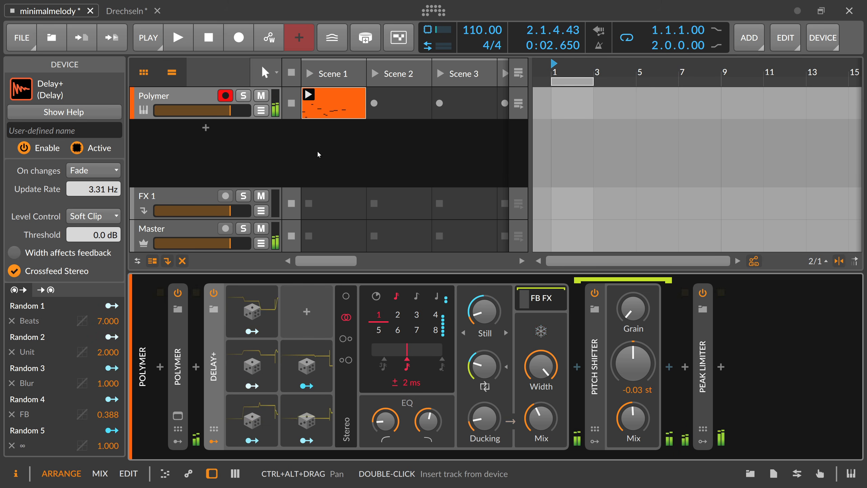
left_click(317, 155)
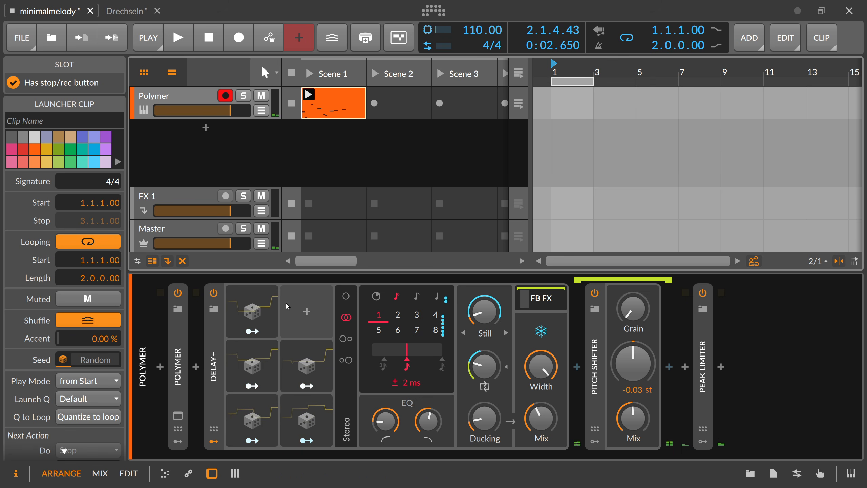
left_click(224, 341)
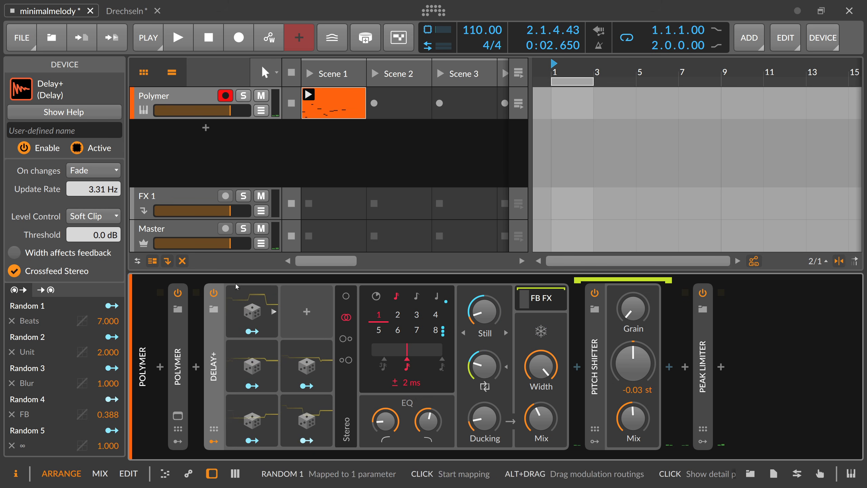
Switch to the Drechseln project and open its Poly Grid patch.
left_click(134, 16)
left_click(183, 44)
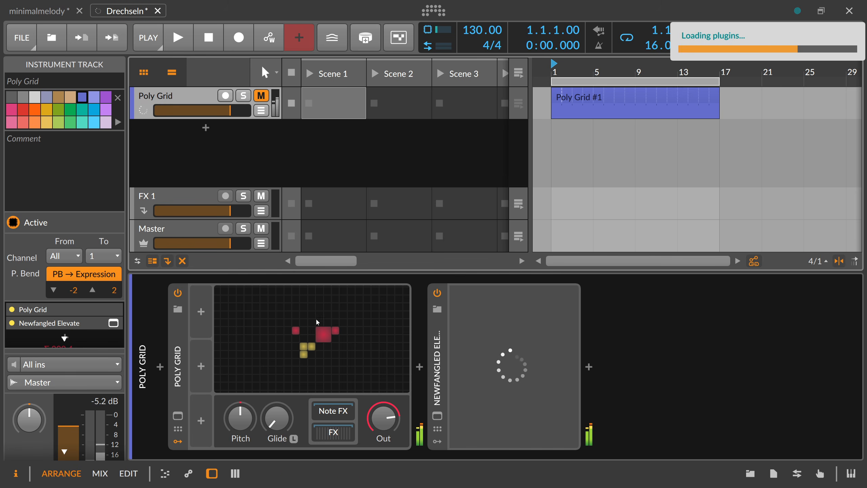
left_click(313, 325)
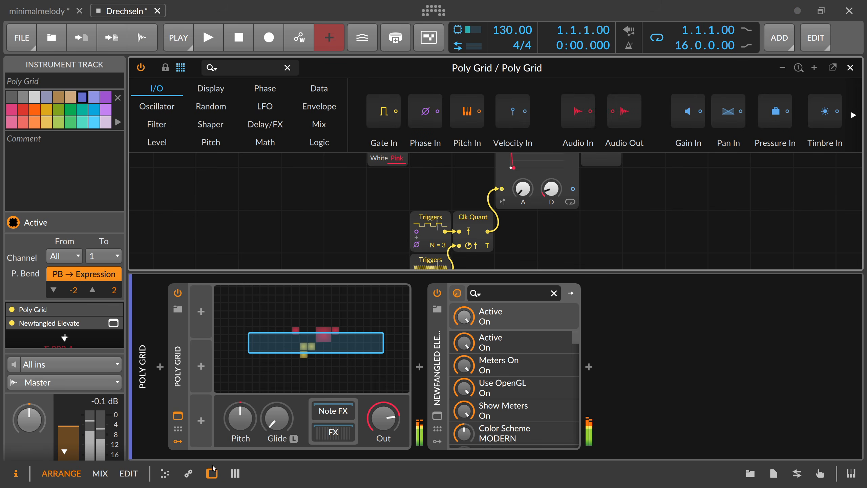
Enlarge the Poly Grid patch view, inspect its Noise and AD modules, and close the patch.
left_click(212, 474)
left_click_drag(350, 294, 329, 288)
left_click(386, 236)
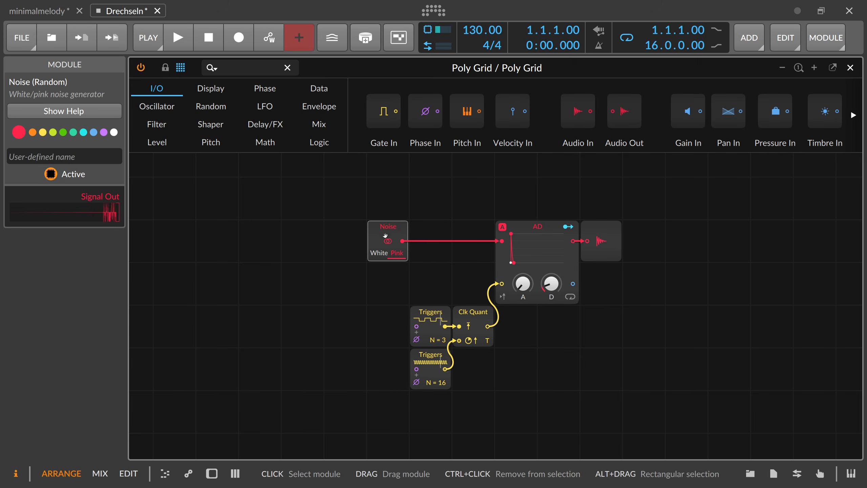
left_click(539, 229)
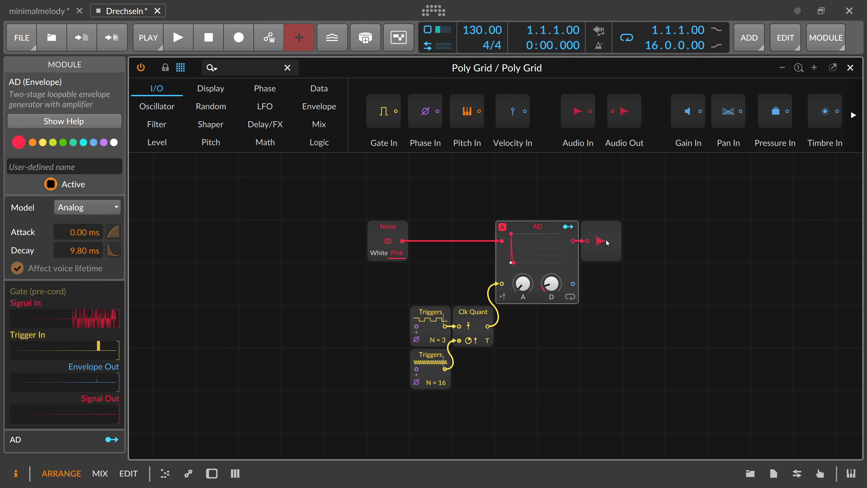
left_click(851, 68)
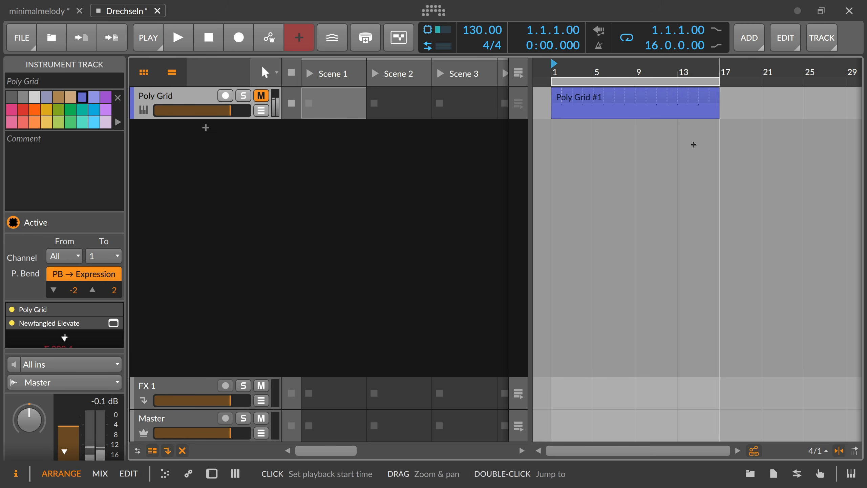
Open the Poly Grid's FX chain and inspect its first Filter and Delay+ with their modulators.
key("d")
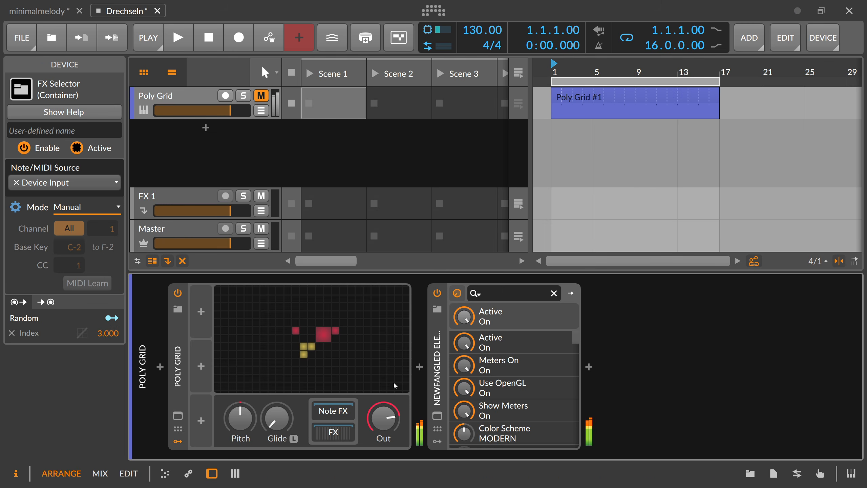
left_click(337, 434)
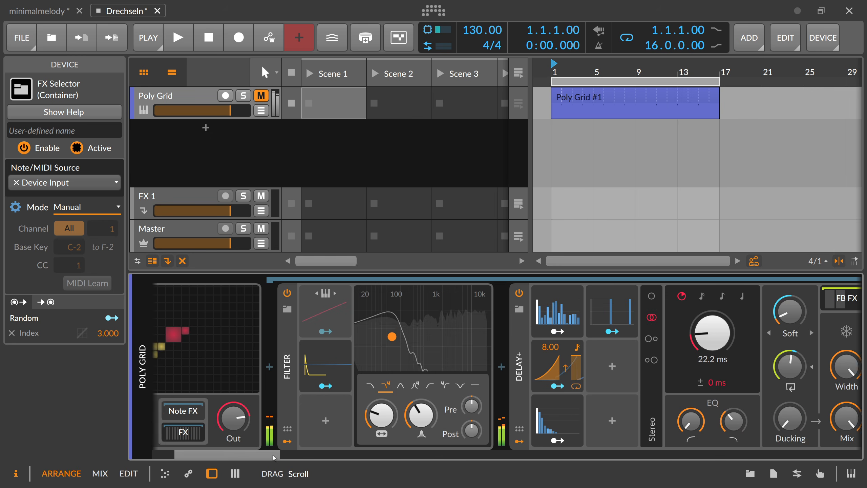
left_click(276, 409)
scroll(290, 454, "right", 5)
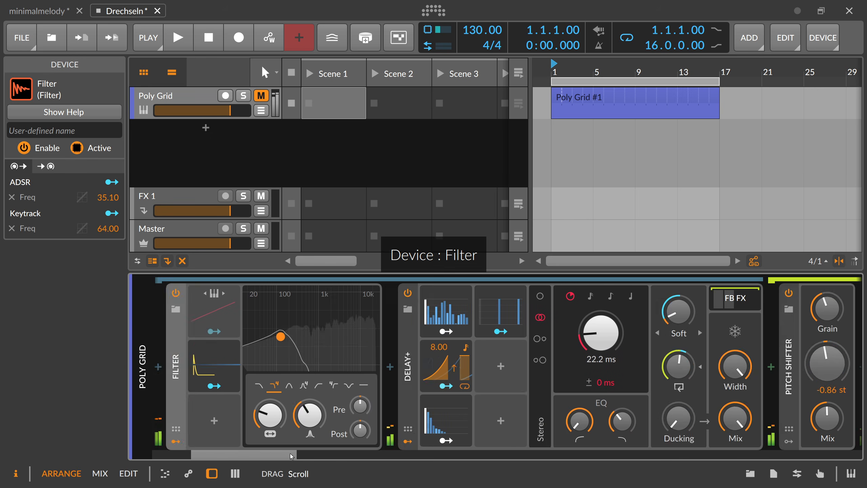
left_click(292, 385)
scroll(273, 455, "right", 4)
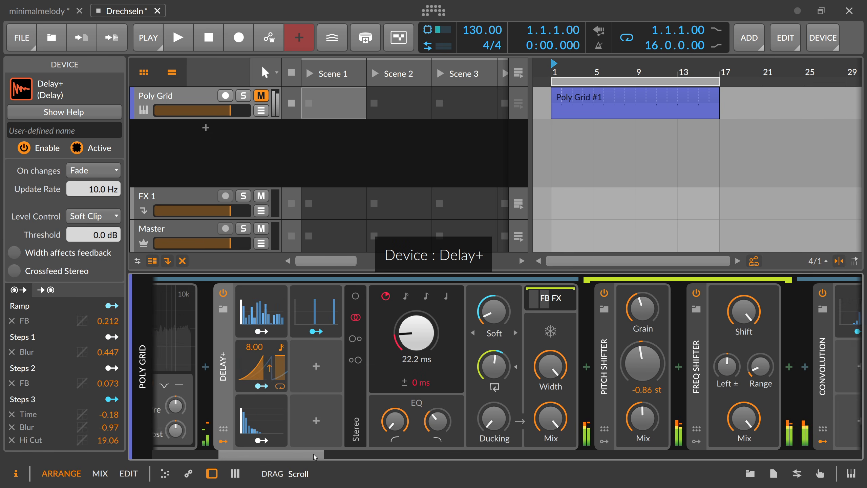
Inspect the Pitch Shifter and Freq Shifter in the feedback chain of the first Delay+.
left_click(477, 372)
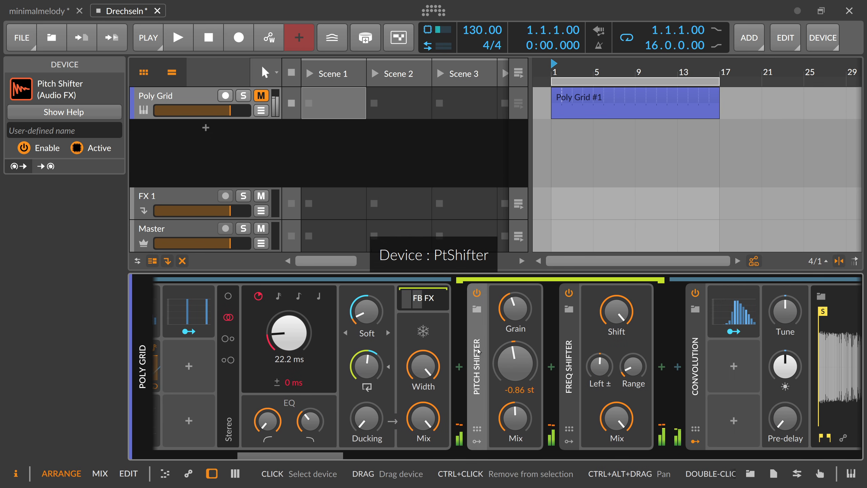
left_click(569, 379)
scroll(290, 456, "left", 4)
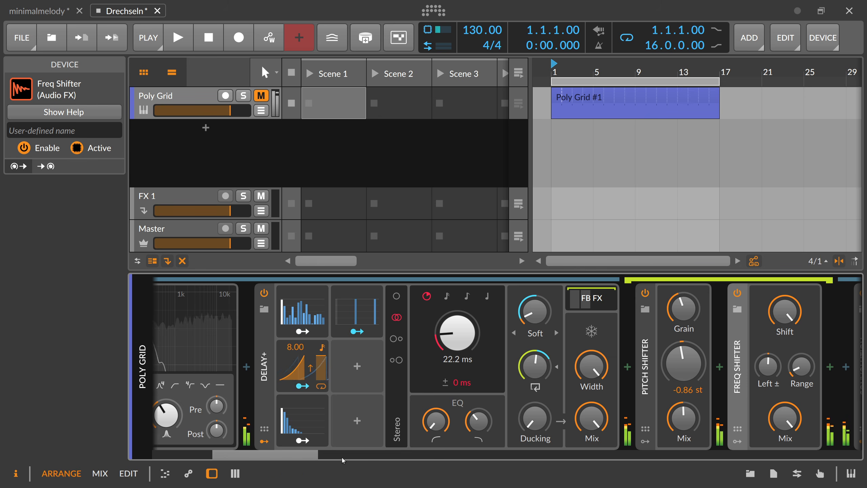
Inspect the Convolution with the Grain Redux 01 impulse and the Steps modulator on its Mix.
scroll(341, 457, "right", 10)
scroll(383, 461, "right", 3)
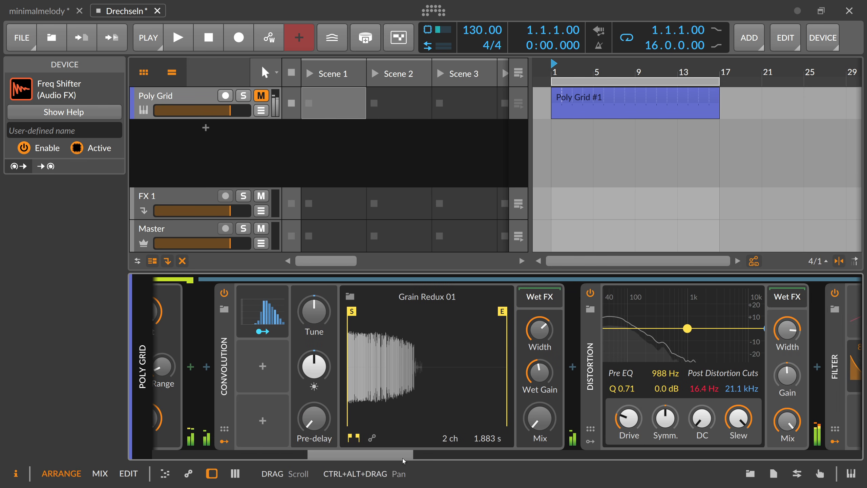
left_click(257, 351)
scroll(402, 452, "right", 3)
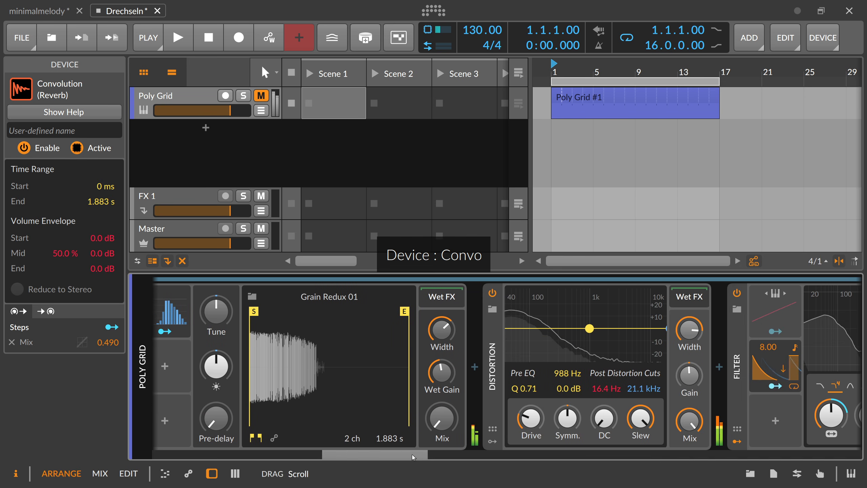
scroll(372, 452, "left", 5)
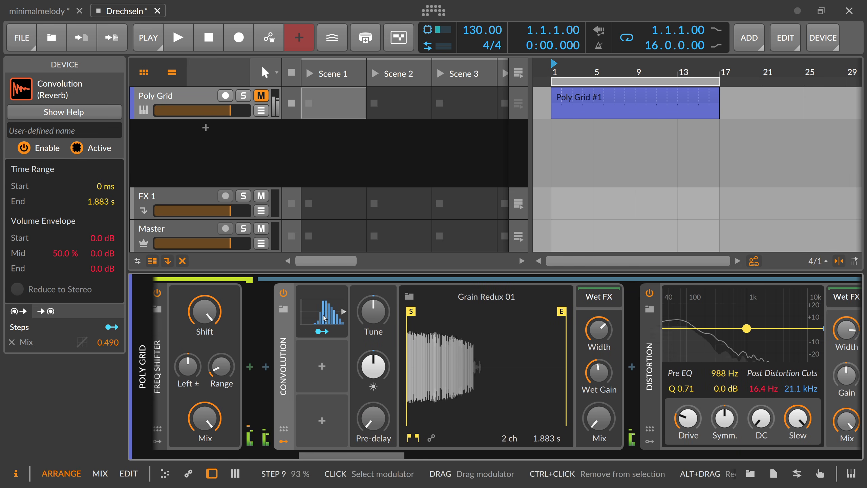
Inspect the Distortion device, and view the Texture plug-in's window before closing it.
scroll(387, 453, "right", 1)
left_click_drag(387, 453, 474, 453)
left_click(409, 374)
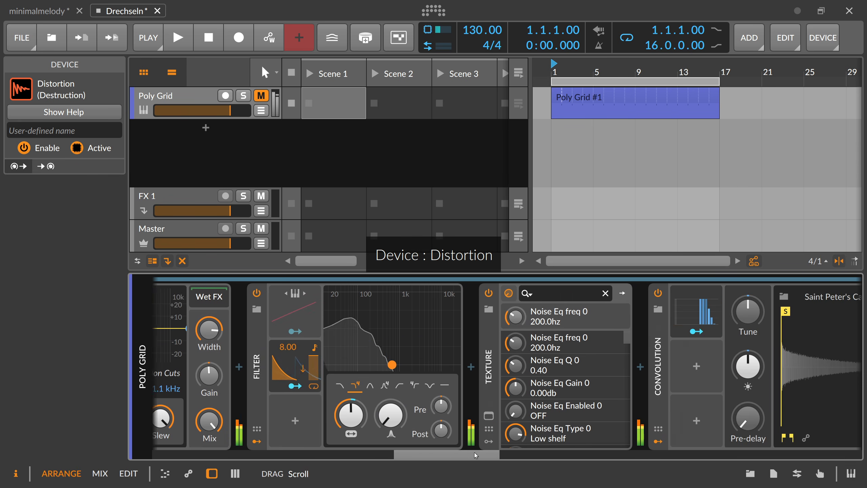
left_click(416, 415)
left_click(414, 415)
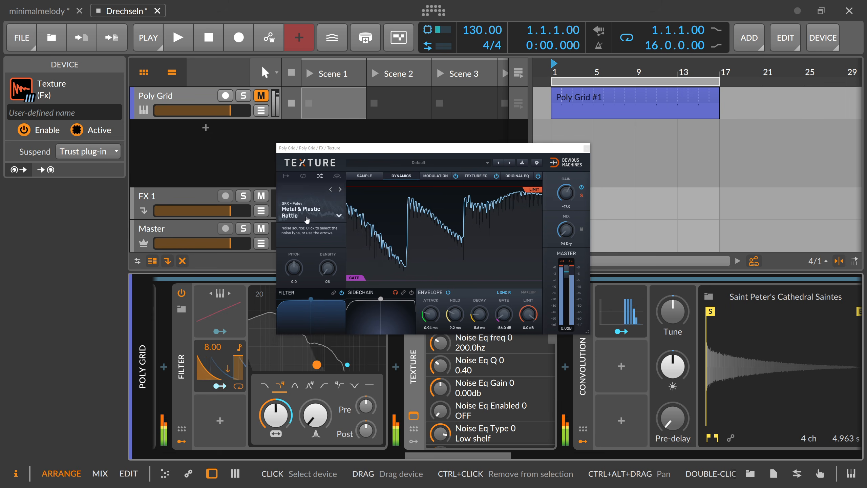
left_click(587, 148)
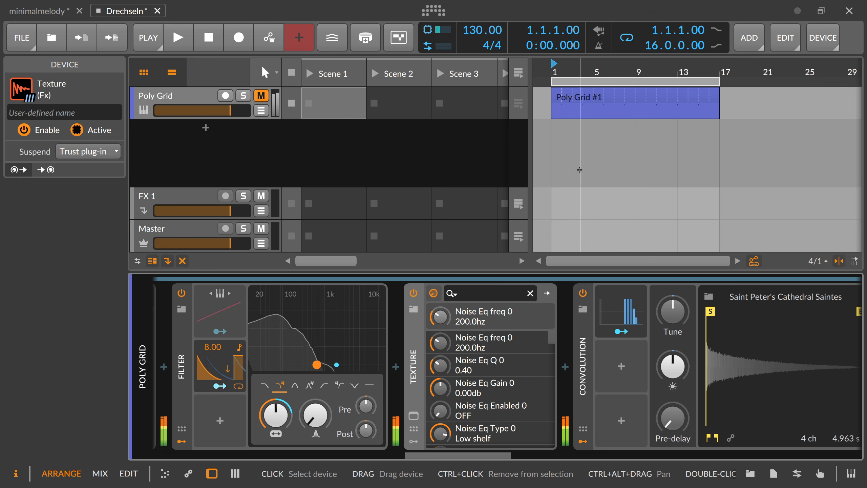
Inspect the Convolution with the ISS - Fatty impulse and its Steps modulation of the Mix.
left_click_drag(429, 456, 501, 451)
left_click(371, 407)
left_click(362, 369)
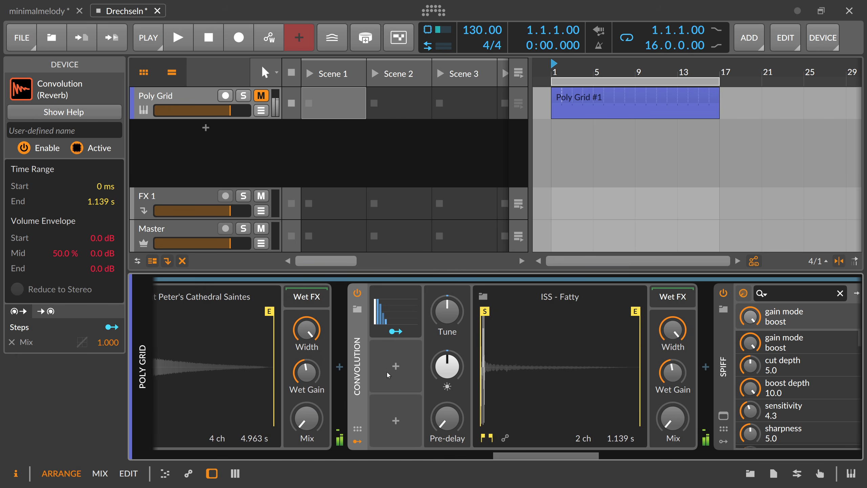
left_click(396, 333)
left_click(396, 333)
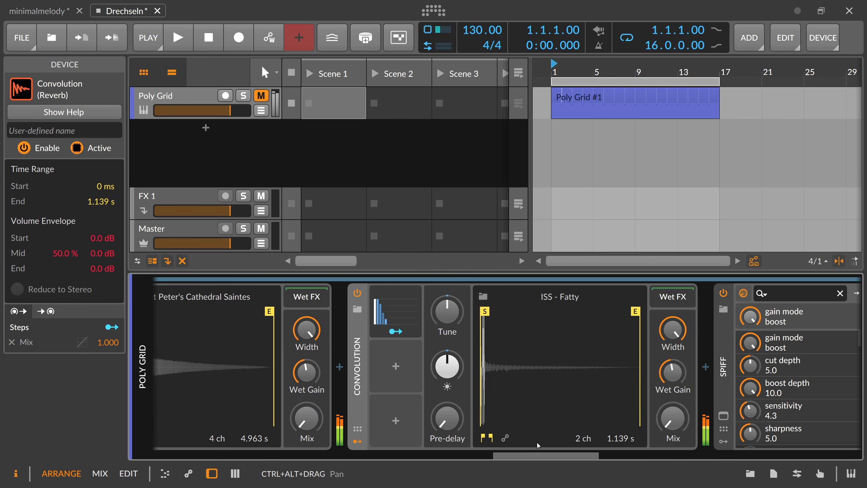
View and close the Spiff plug-in's window, and inspect the Delay+ that follows it in the FX chain.
left_click_drag(521, 454, 560, 453)
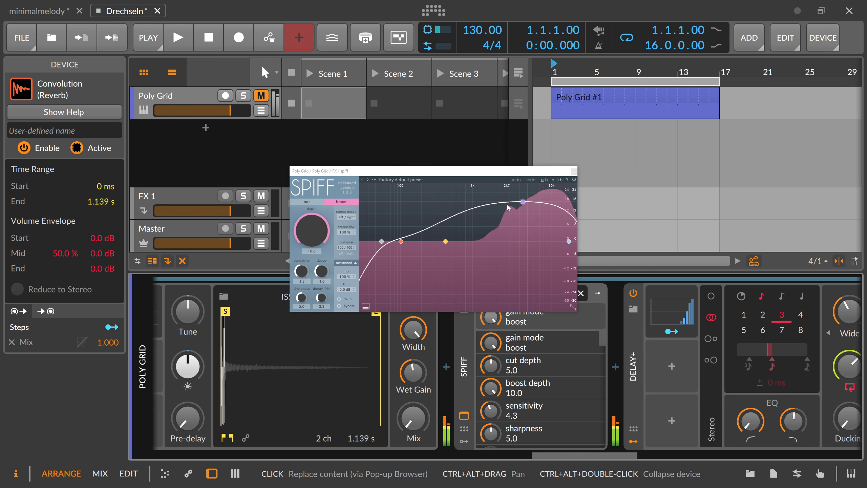
left_click(574, 172)
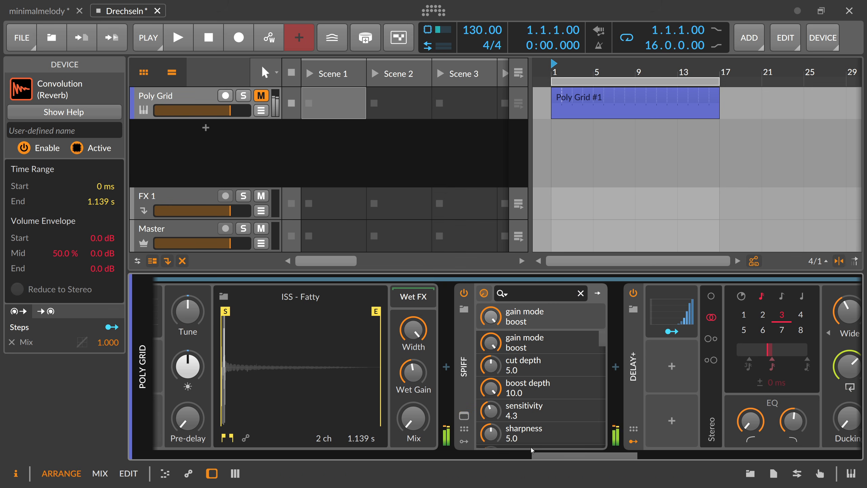
left_click_drag(546, 456, 588, 449)
left_click(486, 394)
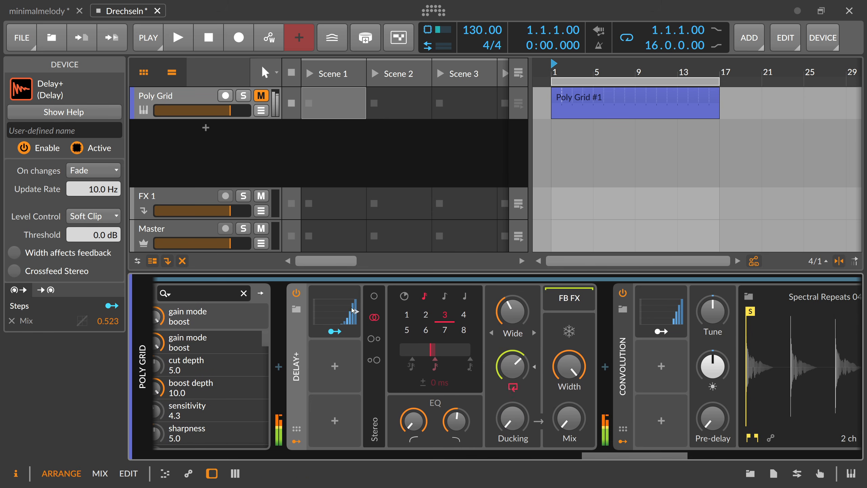
scroll(598, 453, "right", 3)
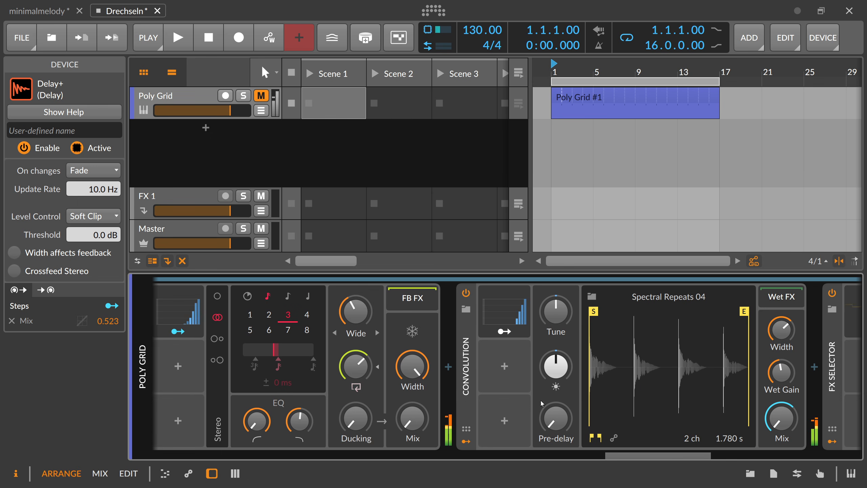
Inspect the Convolution with the Spectral Repeats 04 impulse, and the FX Selector with its Random modulation of the Index.
left_click(477, 378)
scroll(621, 454, "right", 5)
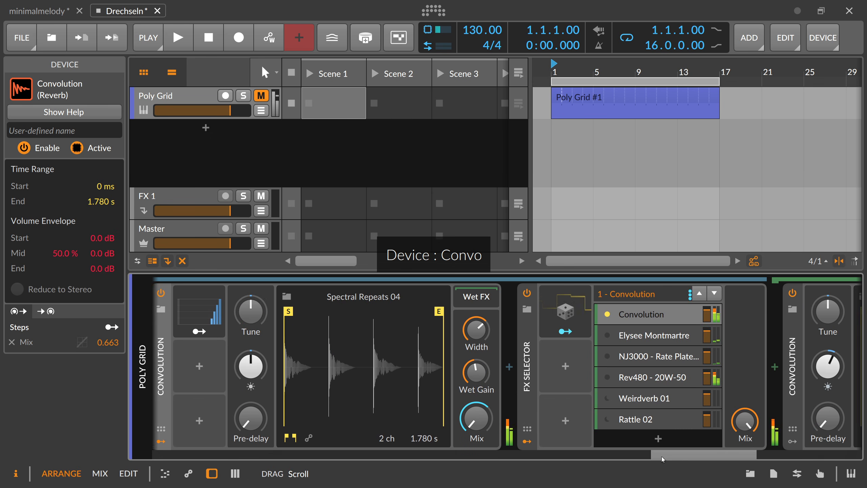
left_click(483, 378)
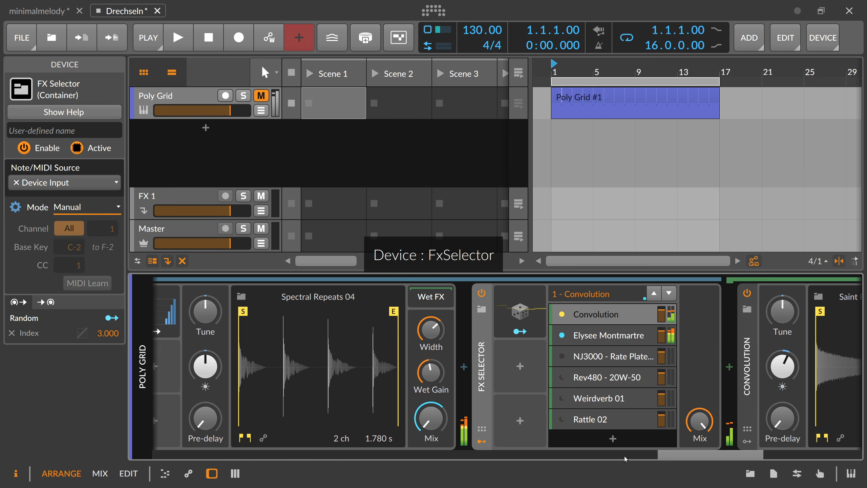
scroll(670, 452, "right", 2)
Inspect the FX Selector's convolution reverb layers, from Elysee Montmartre to Rattle 02, and the Hard-Clip after it.
left_click(509, 335)
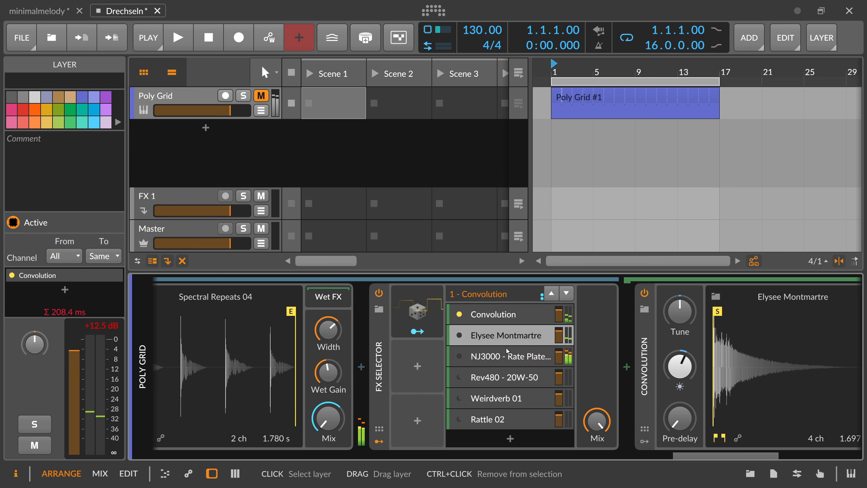
left_click(507, 359)
left_click(507, 378)
left_click(505, 400)
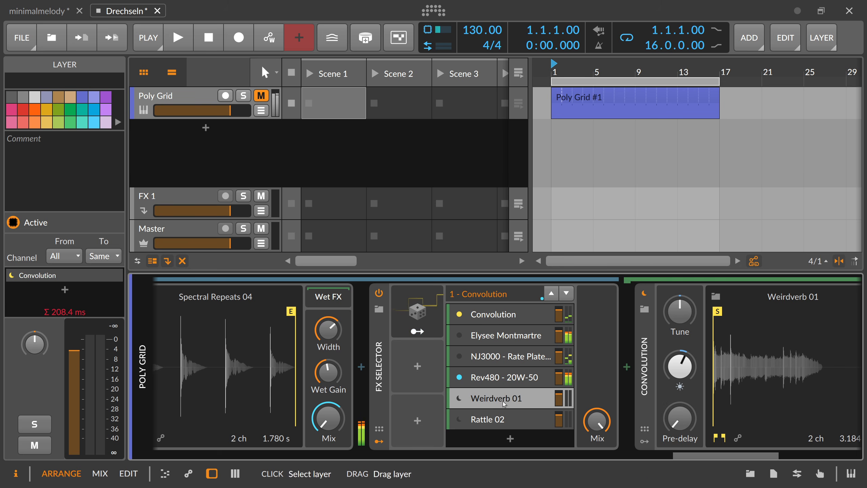
left_click(502, 418)
left_click(507, 378)
left_click(510, 357)
left_click(511, 336)
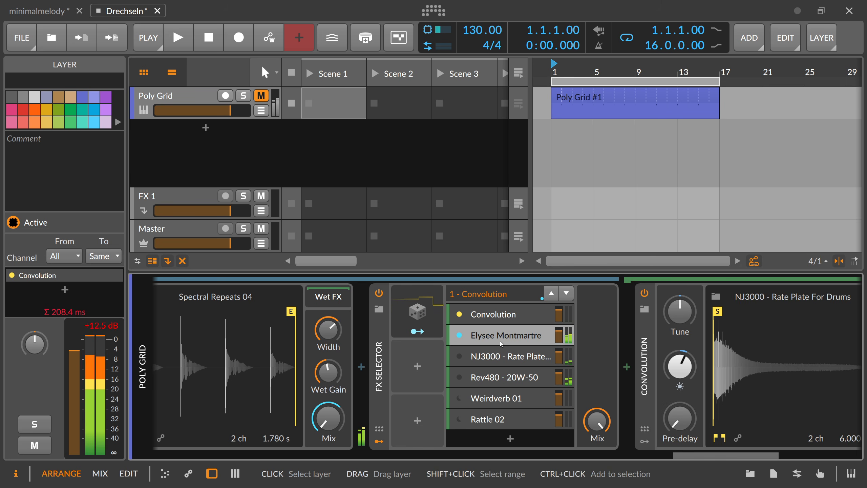
scroll(528, 373, "right", 3)
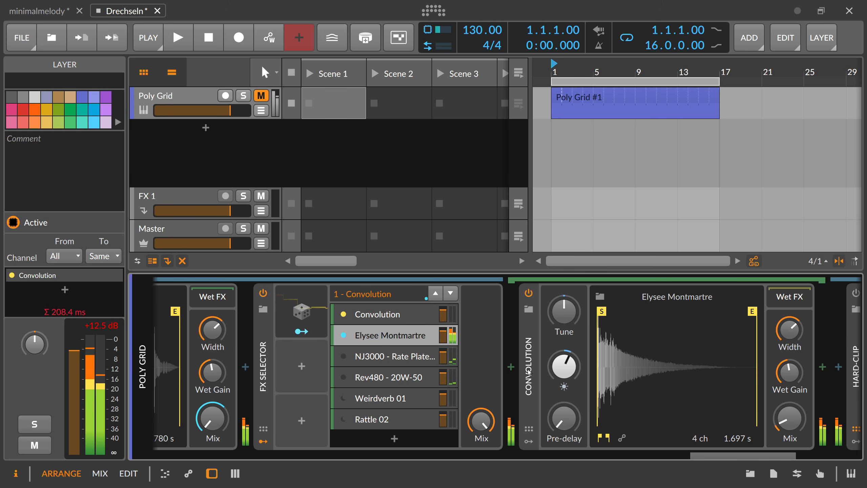
left_click(423, 340)
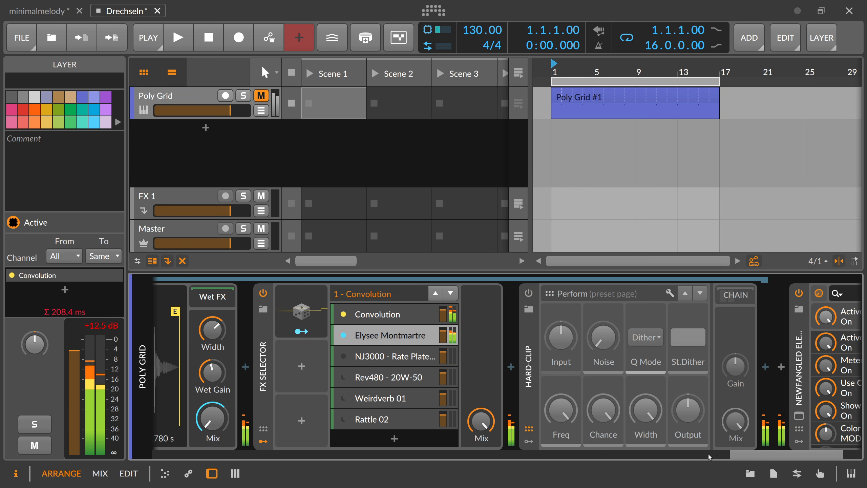
Play the project with the Poly Grid track unmuted, and collapse and reopen the Poly Grid's FX chain.
left_click_drag(747, 457, 161, 427)
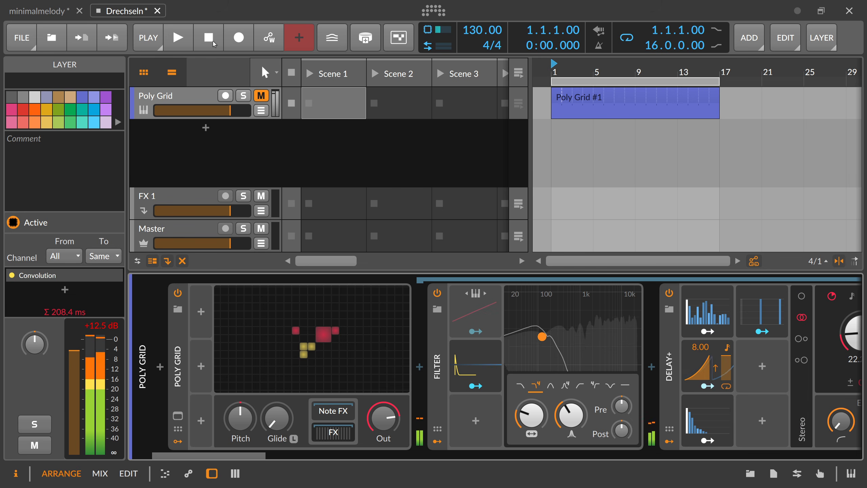
key("space")
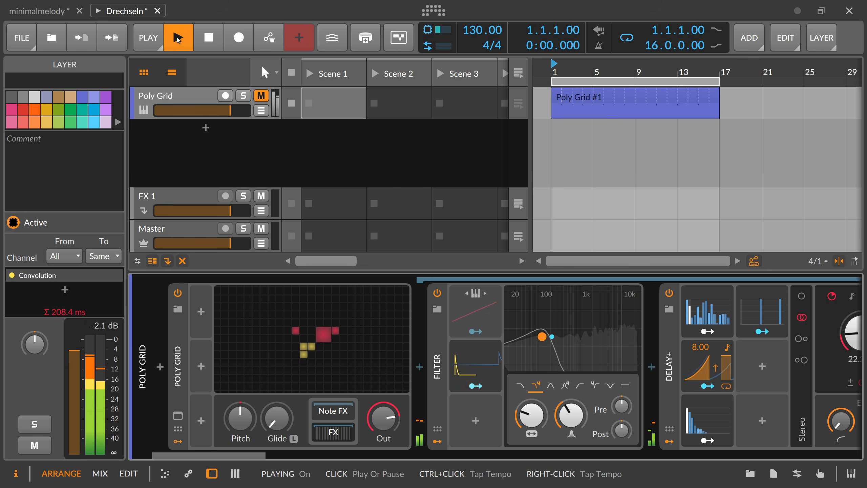
left_click(337, 432)
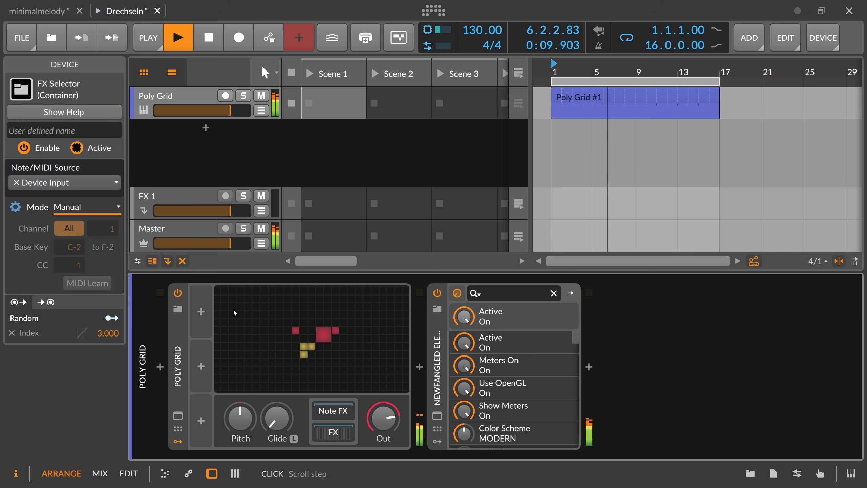
left_click(334, 432)
Bypass the FX Selector, the Spectral Repeats 04 Convolution, the Delay+ before it and the Spiff plug-in during playback.
left_click_drag(258, 455, 766, 454)
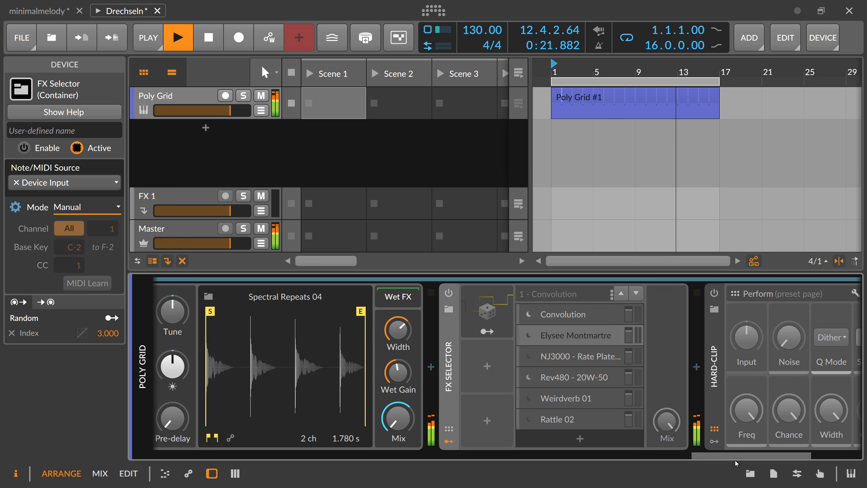
scroll(461, 296, "left", 6)
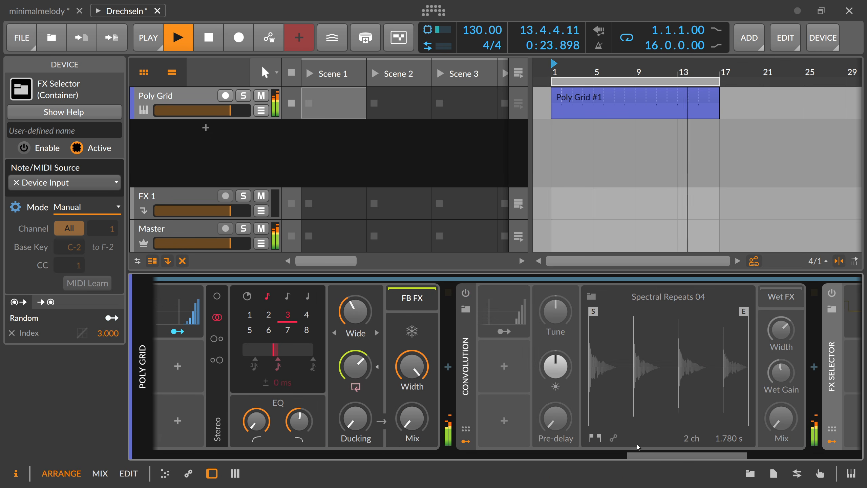
scroll(465, 328, "left", 4)
left_click(398, 295)
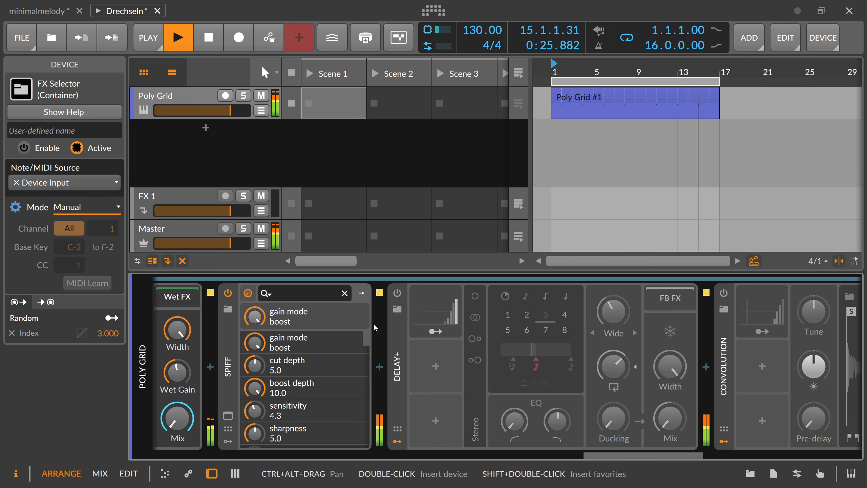
left_click(228, 293)
Bypass the ISS - Fatty and Saint Peter's Cathedral Convolutions, the Texture plug-in and the Filter before it.
scroll(486, 420, "left", 7)
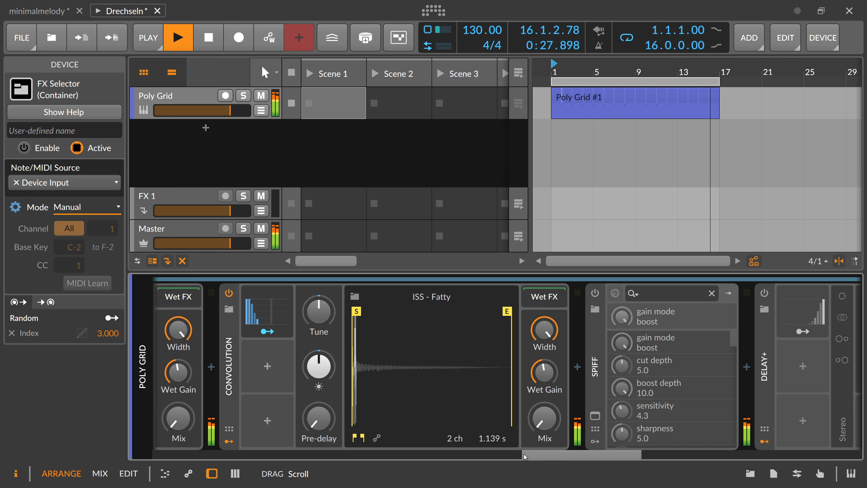
scroll(398, 390, "left", 6)
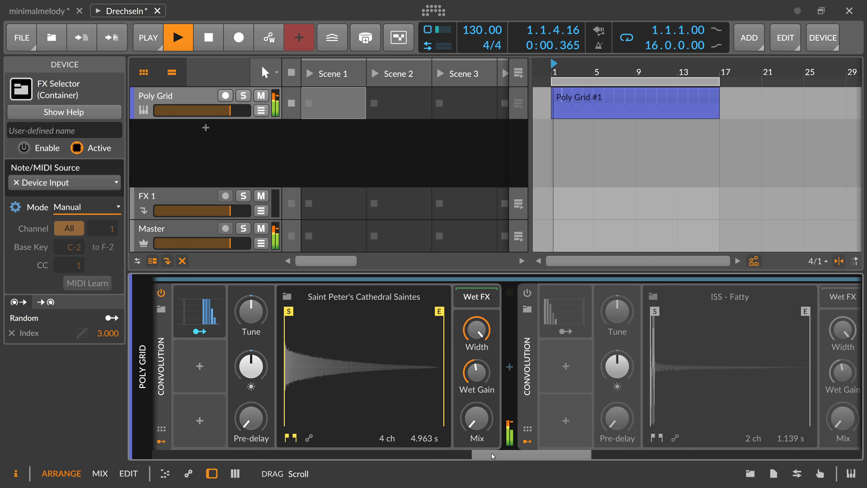
left_click(284, 293)
scroll(455, 299, "left", 6)
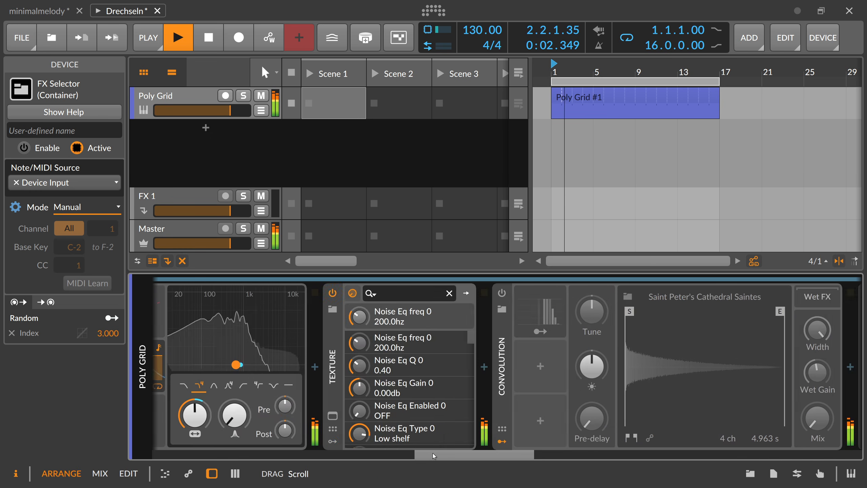
left_click(454, 293)
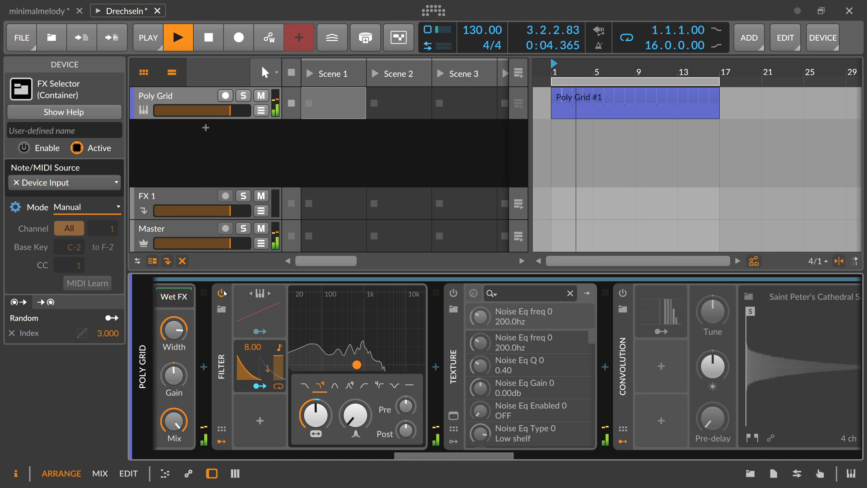
left_click(221, 293)
Bypass the Distortion, the Grain Redux 01 Convolution, and the first Delay+ and Filter in the FX chain.
left_click_drag(441, 455, 280, 453)
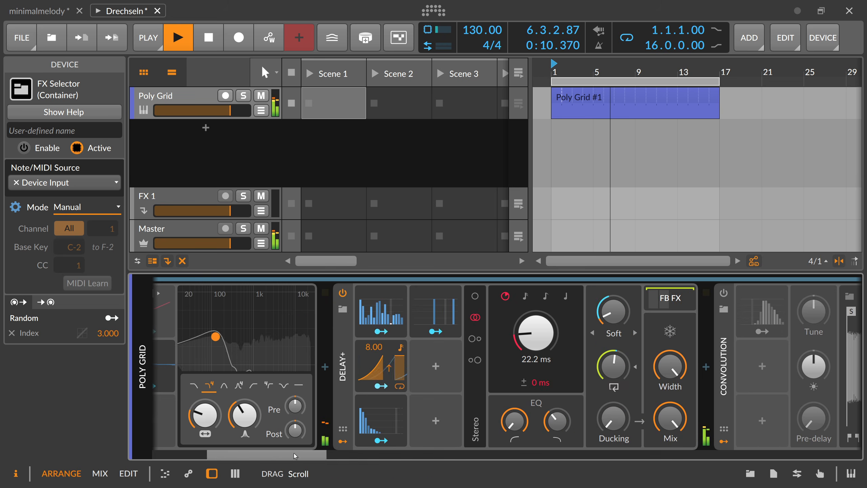
left_click(342, 293)
scroll(321, 298, "up", 2)
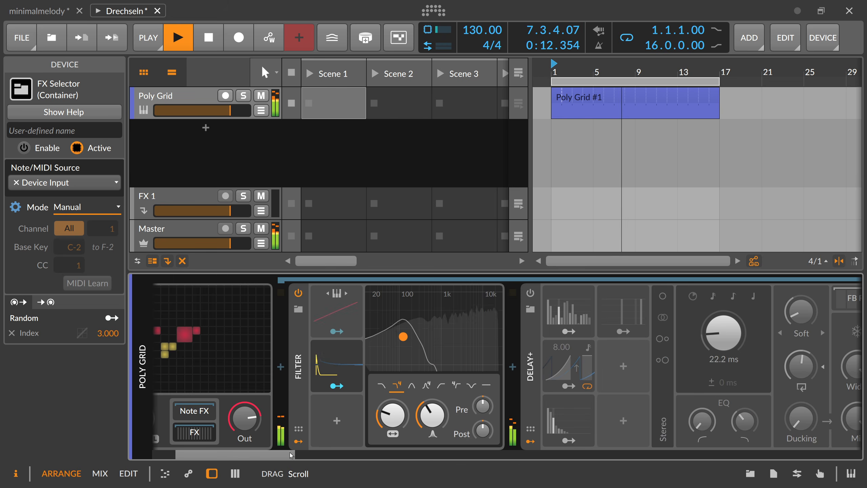
left_click(299, 294)
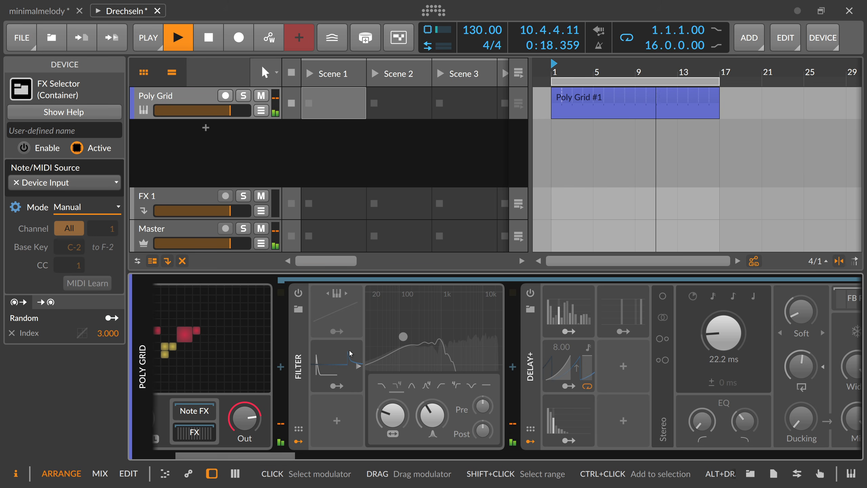
Re-enable the first Filter and Delay+ in the FX chain, the Grain Redux 01 Convolution and the Distortion.
left_click_drag(290, 455, 261, 472)
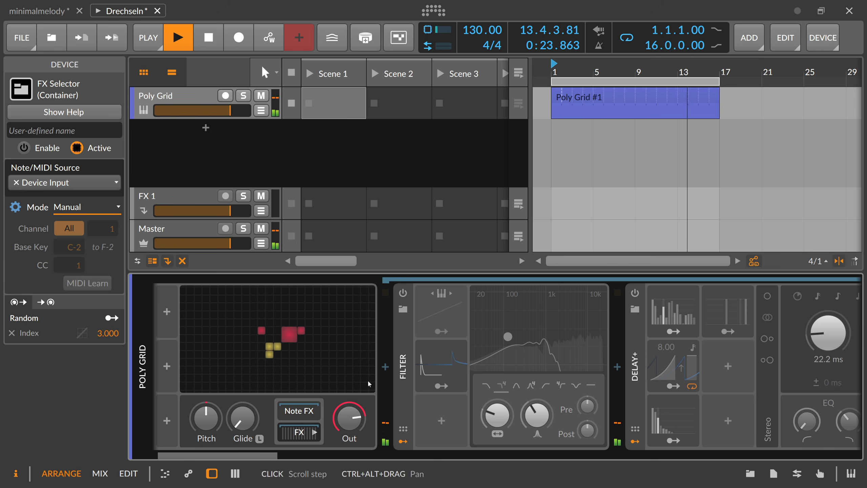
left_click(402, 293)
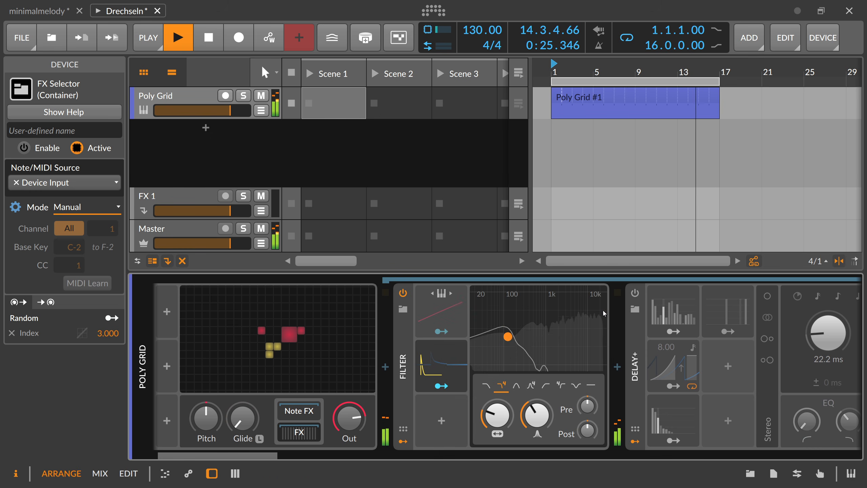
left_click(635, 292)
left_click_drag(273, 456, 416, 451)
left_click(460, 292)
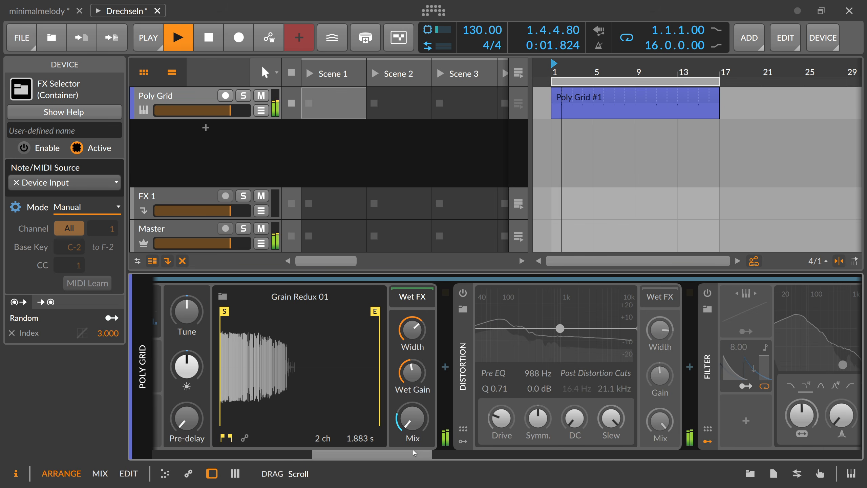
Re-enable the Filter after the Distortion, the Texture plug-in and the Saint Peter's Cathedral Convolution.
left_click(466, 339)
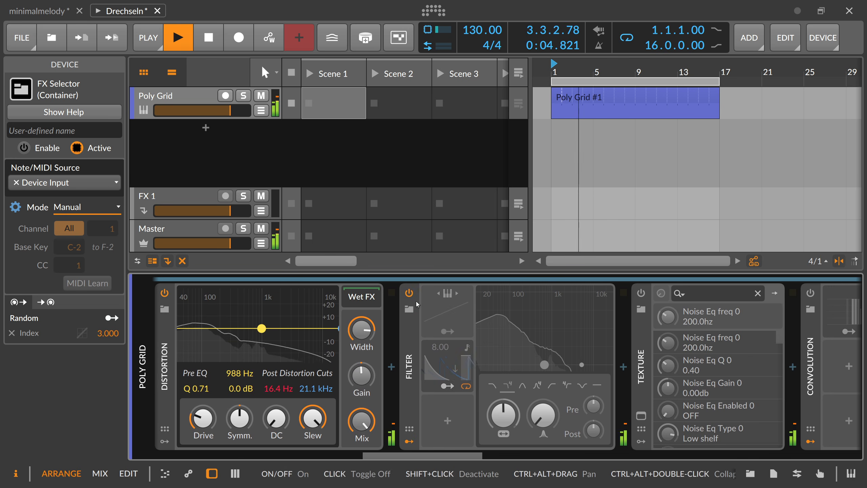
left_click(642, 292)
left_click_drag(469, 455, 527, 454)
left_click(468, 293)
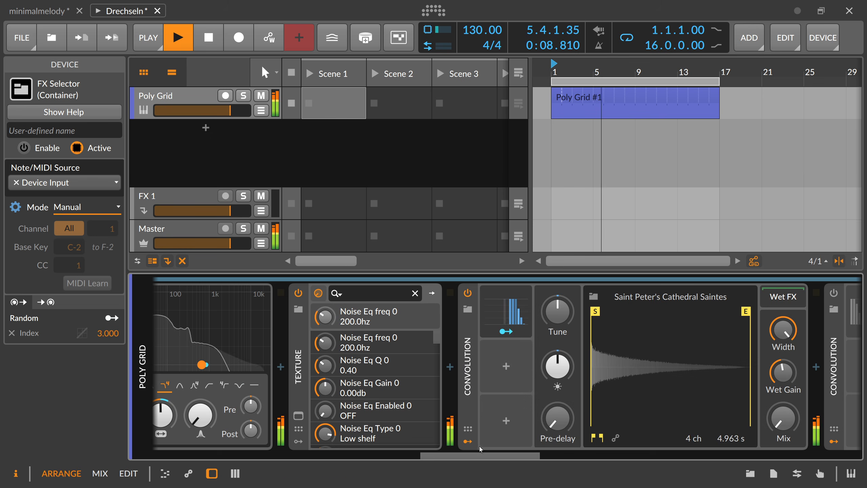
Re-enable the ISS - Fatty Convolution and the Spiff plug-in.
scroll(479, 448, "right", 10)
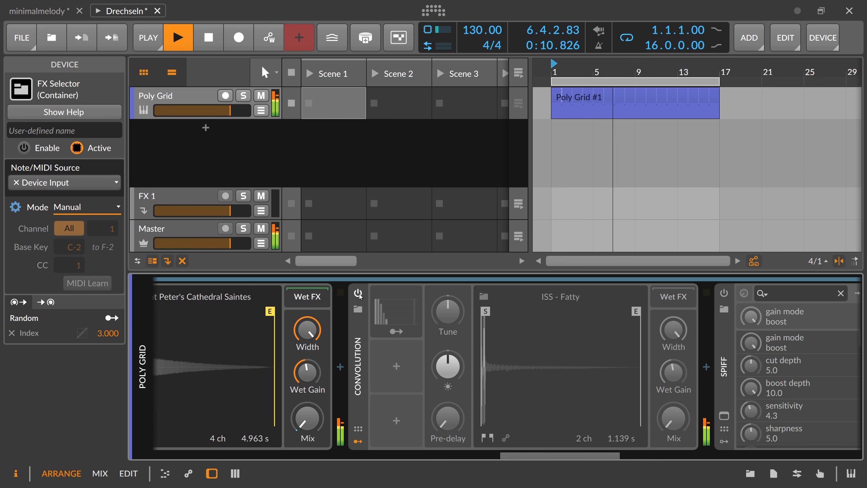
left_click(359, 293)
scroll(593, 337, "right", 5)
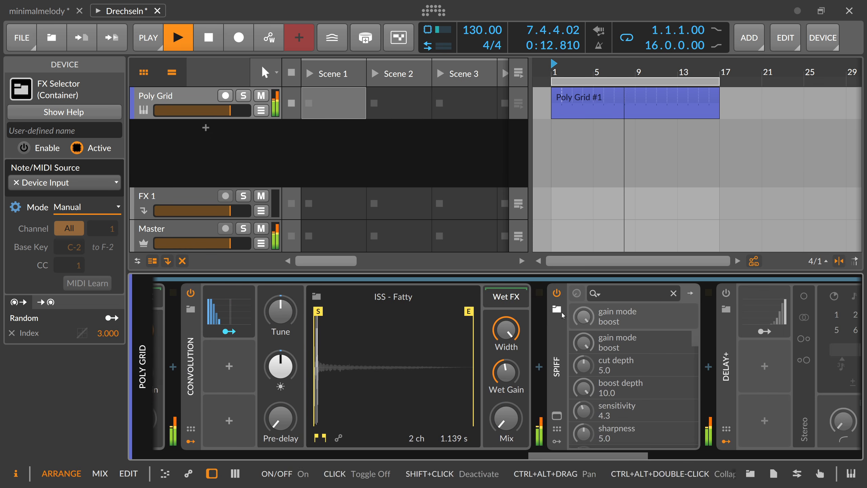
scroll(591, 449, "right", 5)
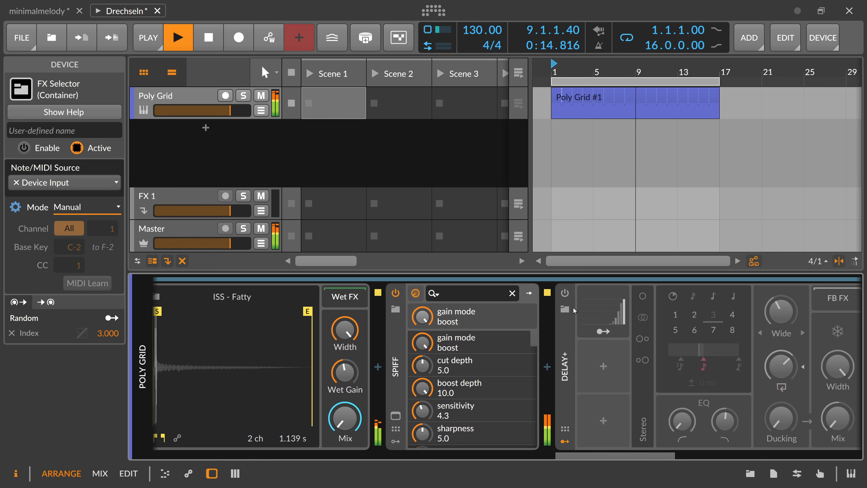
Re-enable the Delay+ after Spiff, the Spectral Repeats 04 Convolution and the FX Selector.
scroll(606, 456, "right", 8)
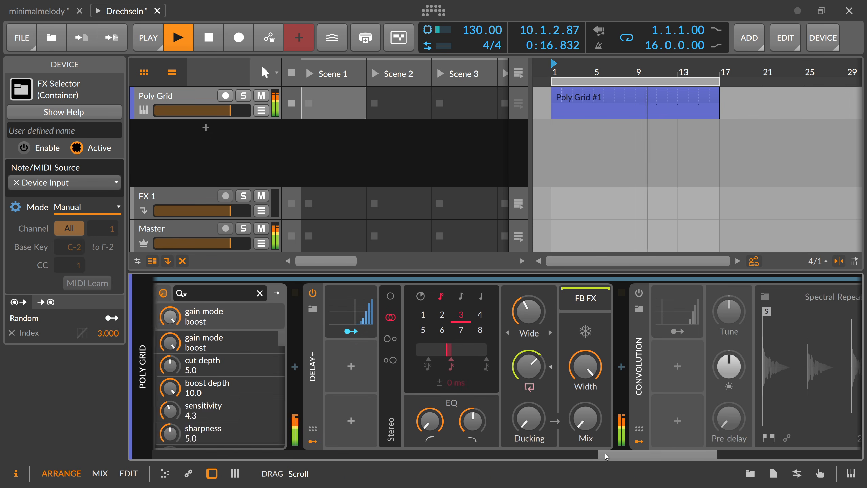
scroll(606, 456, "right", 3)
scroll(544, 298, "right", 14)
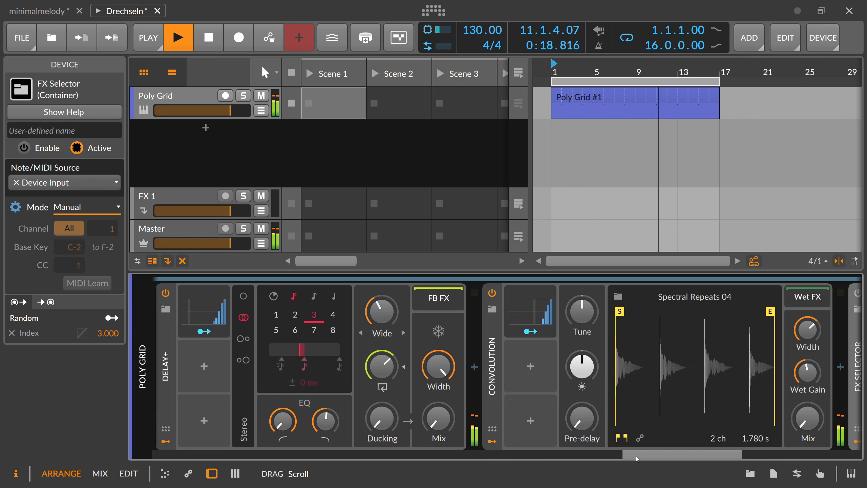
left_click(446, 292)
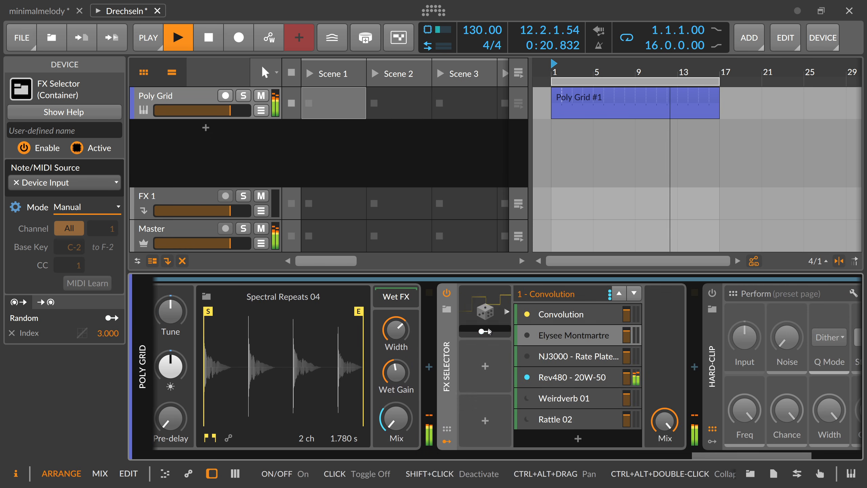
Collapse the Poly Grid's FX chain, hide its modulator slots and select the Poly Grid track.
left_click_drag(697, 451, 170, 450)
left_click(327, 440)
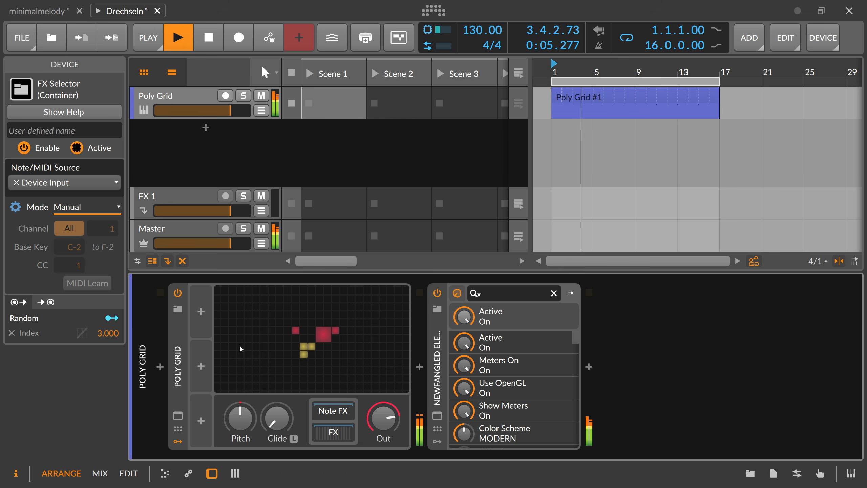
left_click(178, 441)
left_click(229, 163)
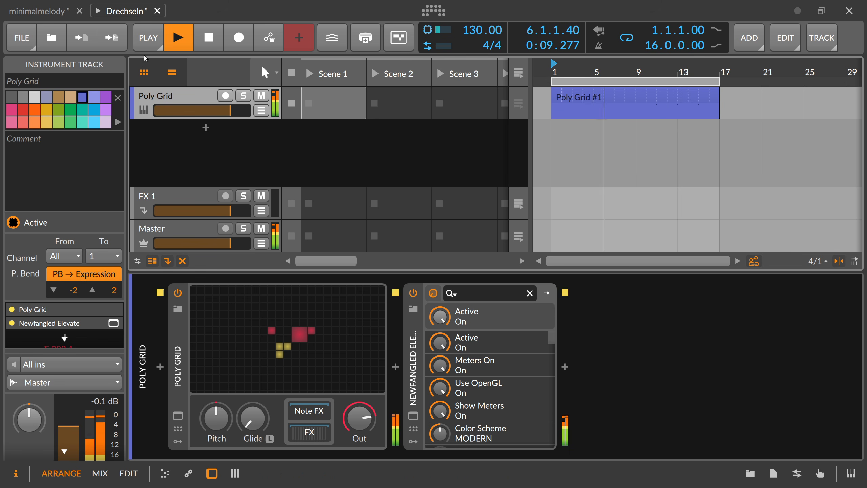
Switch to the minimalmelody project and activate its audio engine.
left_click(43, 11)
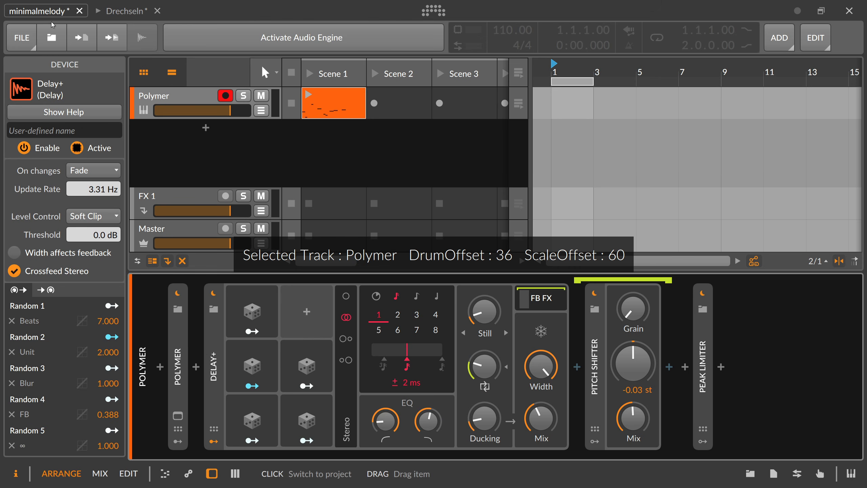
left_click(252, 175)
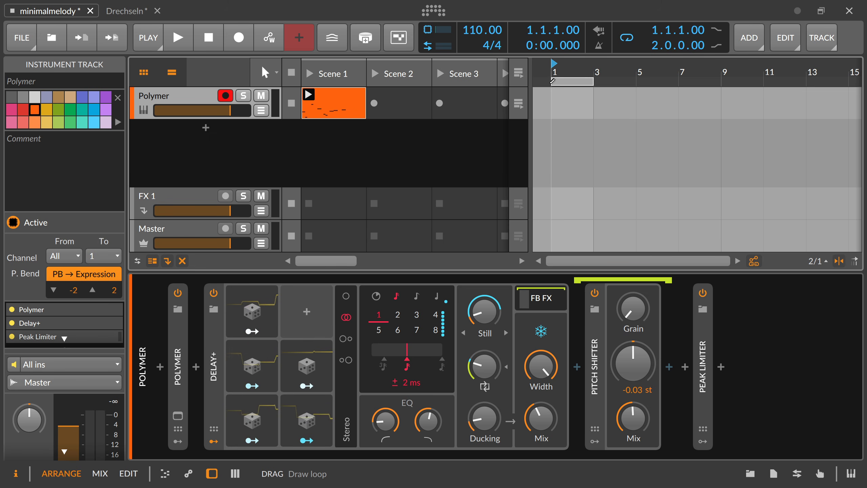
Select the Delay+ device, open its built-in help, examine the device and inspector parameter descriptions, and close the help.
left_click(213, 358)
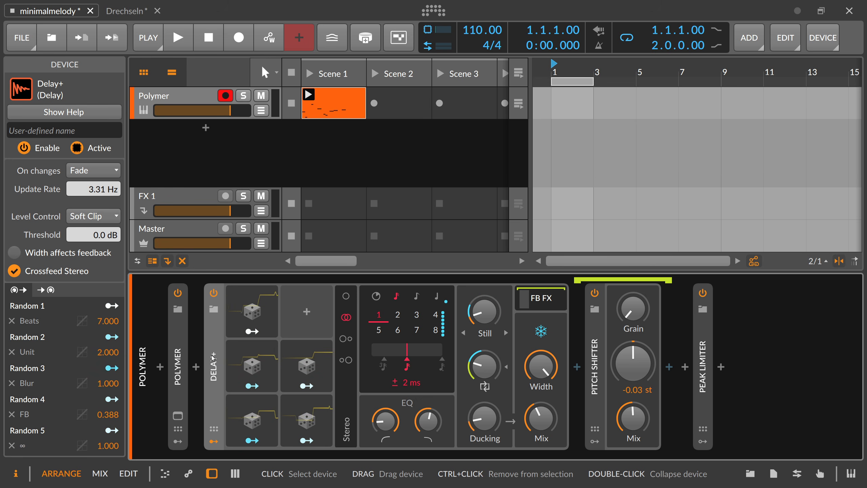
key("F1")
scroll(339, 232, "down", 5)
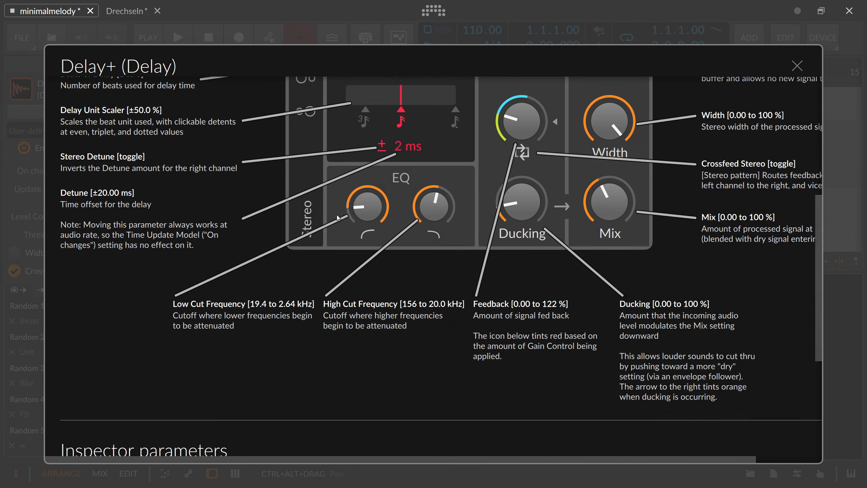
scroll(339, 232, "up", 4)
scroll(196, 139, "up", 1)
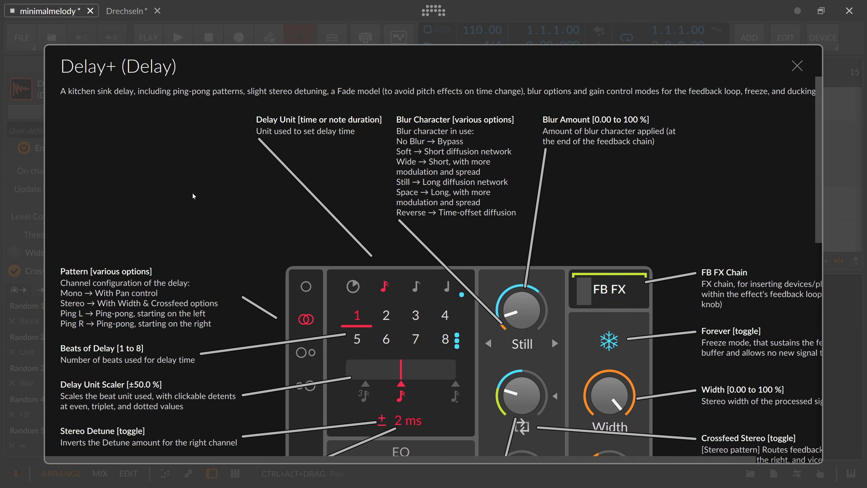
scroll(193, 196, "down", 1)
scroll(193, 196, "down", 3)
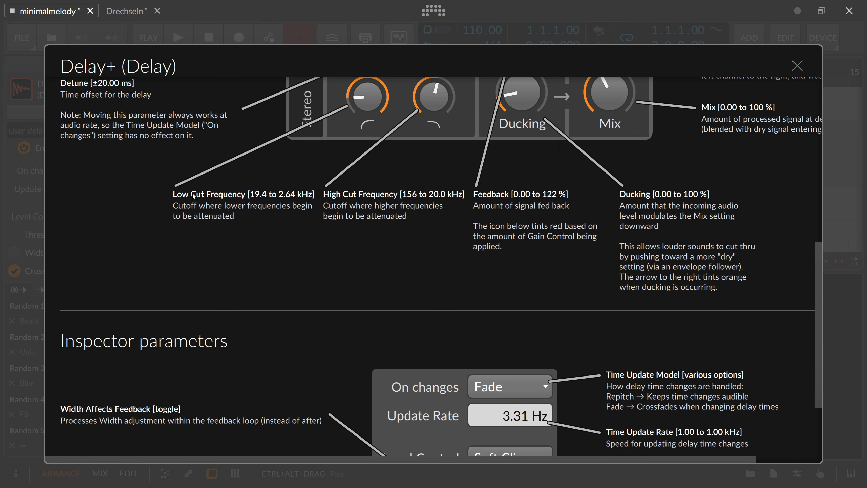
scroll(193, 196, "up", 2)
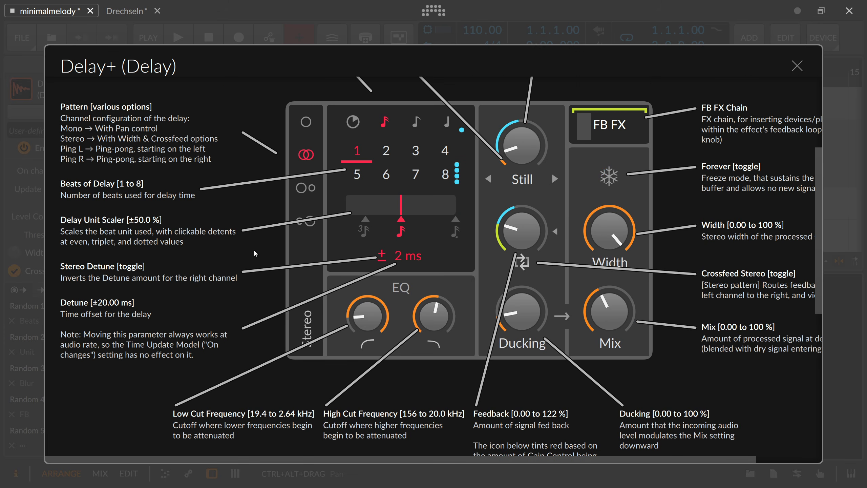
scroll(255, 253, "down", 4)
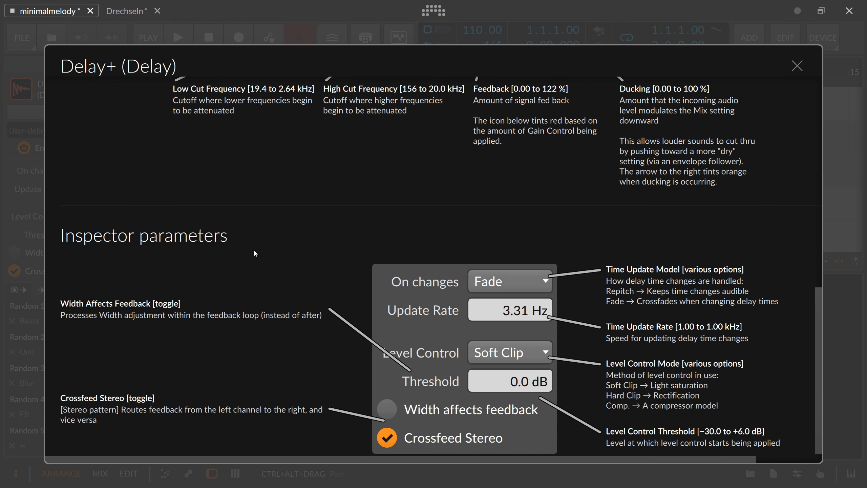
left_click(794, 68)
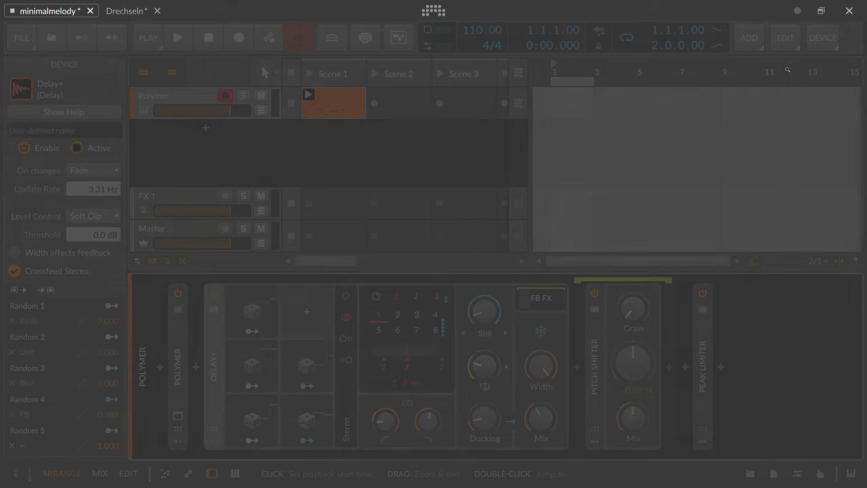